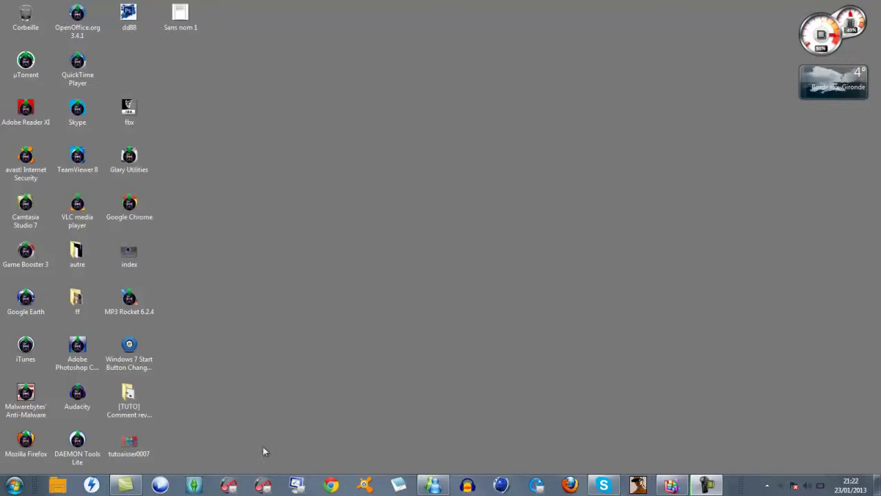
Open the tutoaisser0007.png desktop image, close it, and bring up its Ouvrir avec file options
click(137, 441)
double_click(137, 442)
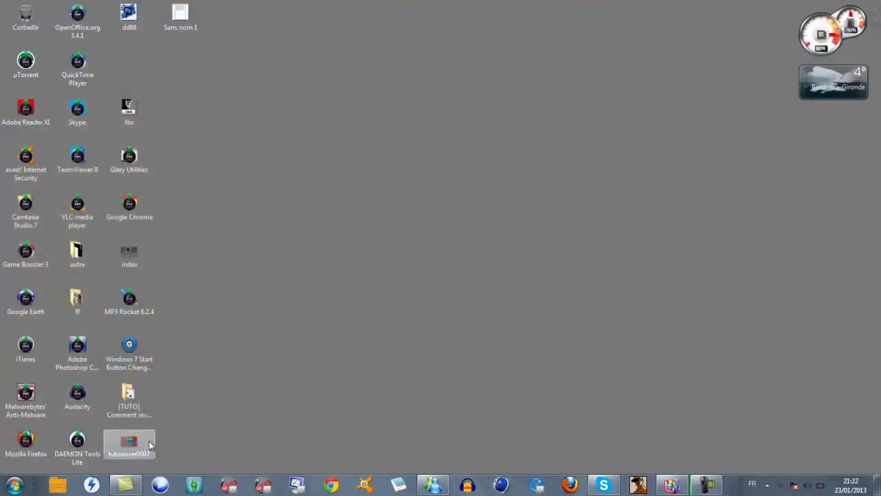
right_click(138, 445)
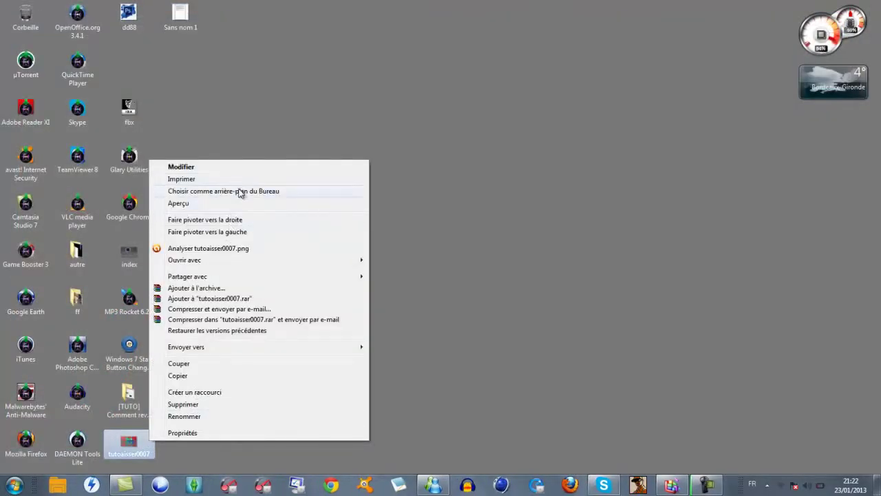
mouse_move(185, 260)
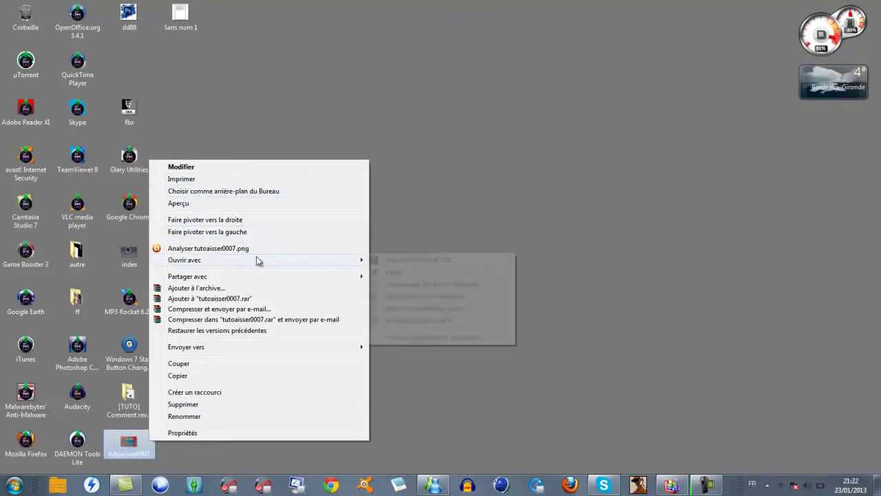
View tutoaisser0007 in Windows Photo Viewer, then close the viewer
click(423, 283)
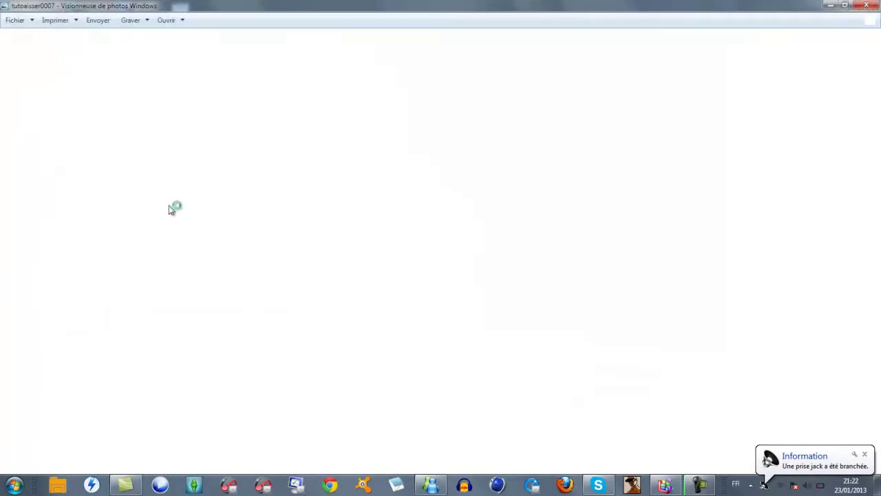
click(866, 457)
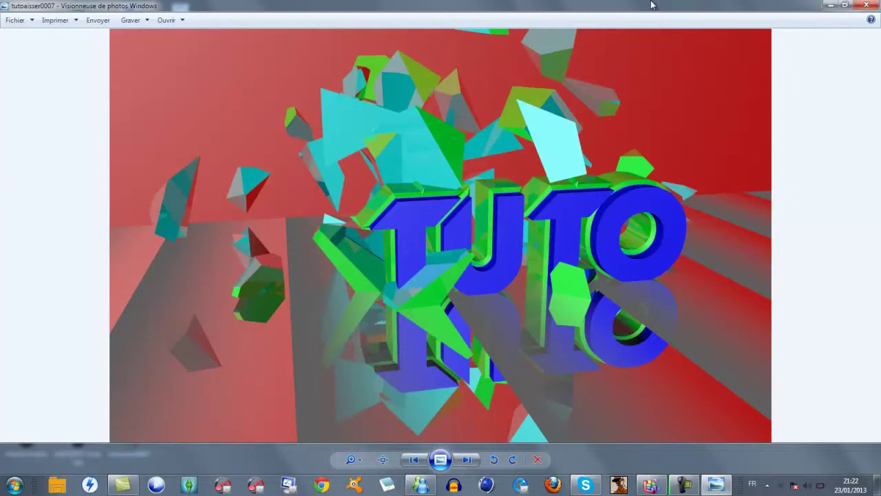
click(865, 5)
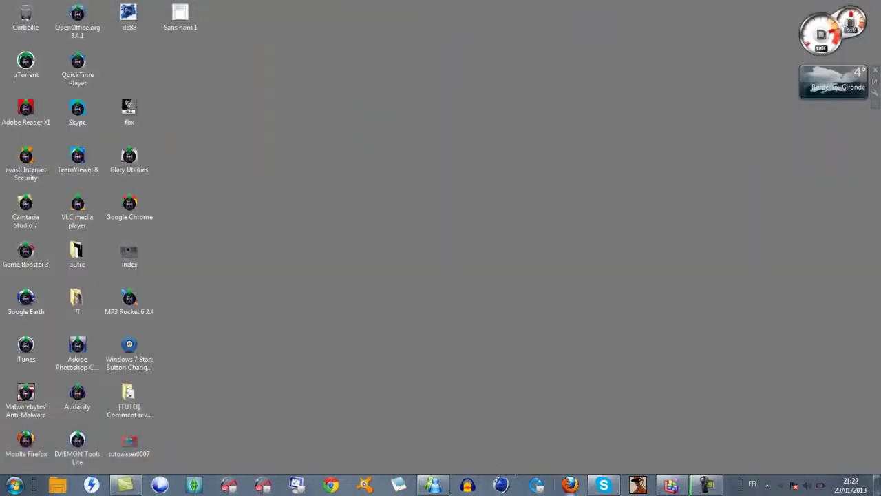
Launch Cinema 4D Studio R12 with a new empty untitled project
click(502, 485)
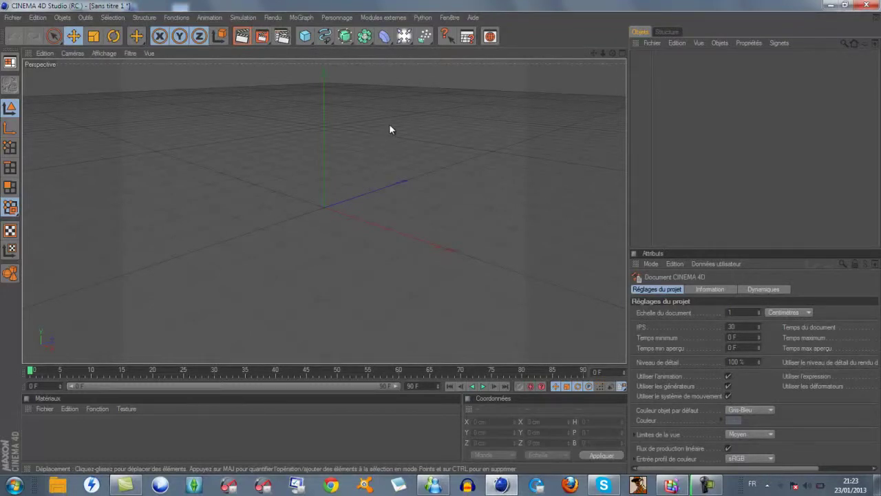
In Réglages de rendu, set the output size to the Écran 1920 x 1200 preset
click(283, 37)
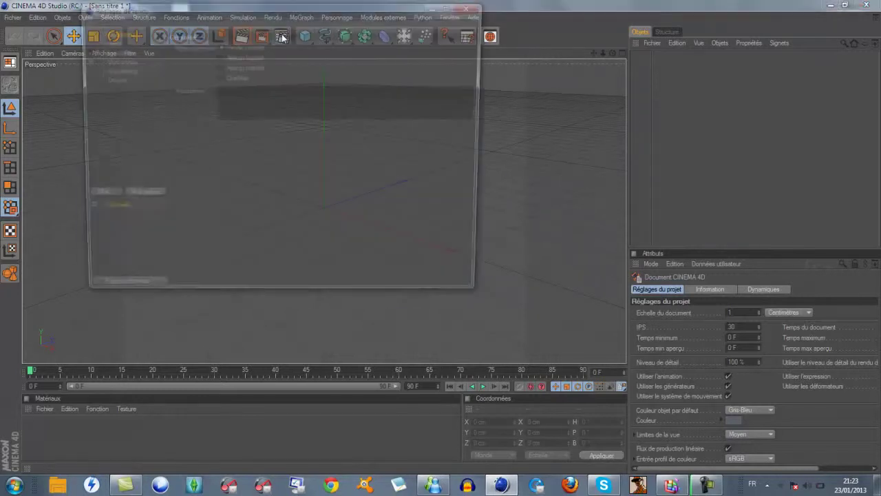
drag(278, 13, 441, 90)
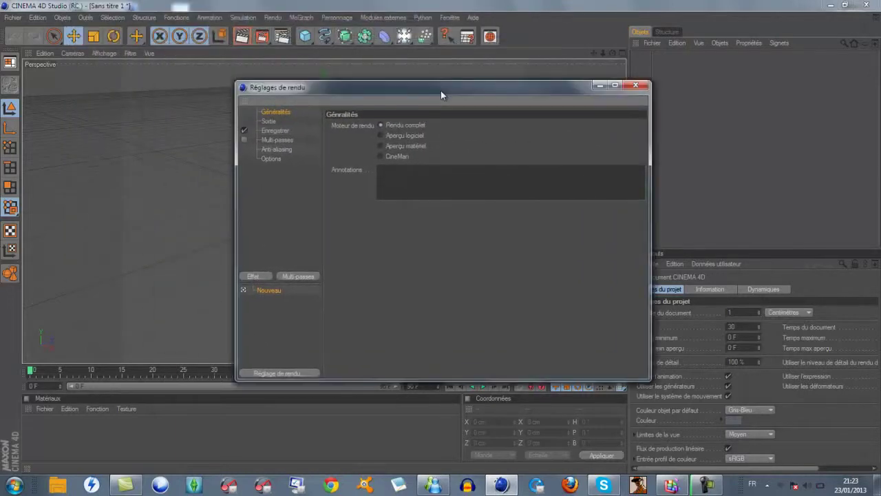
click(268, 123)
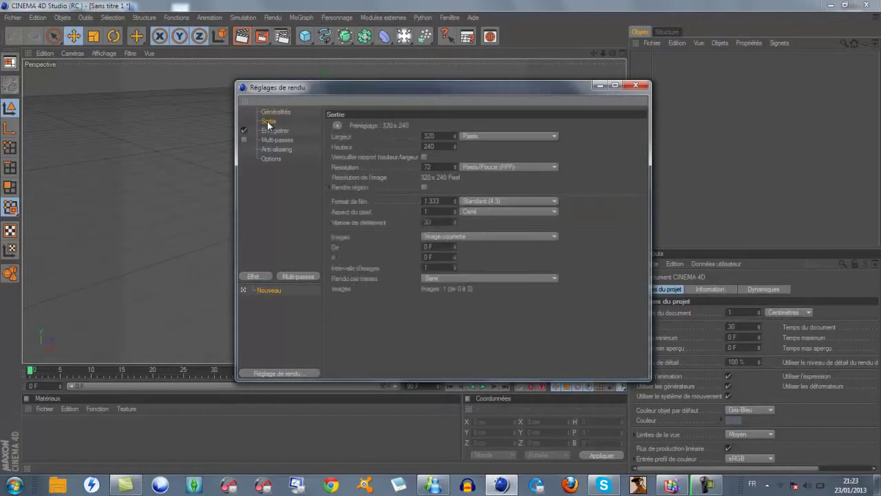
click(335, 126)
mouse_move(366, 136)
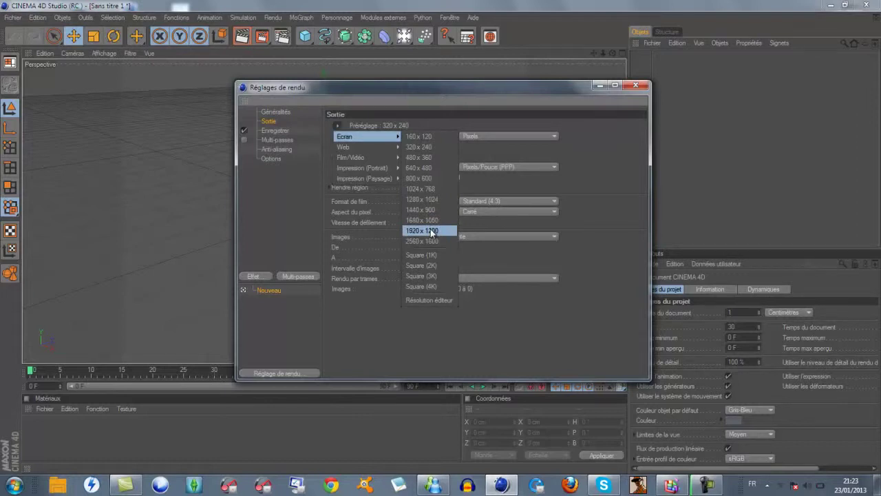
click(432, 231)
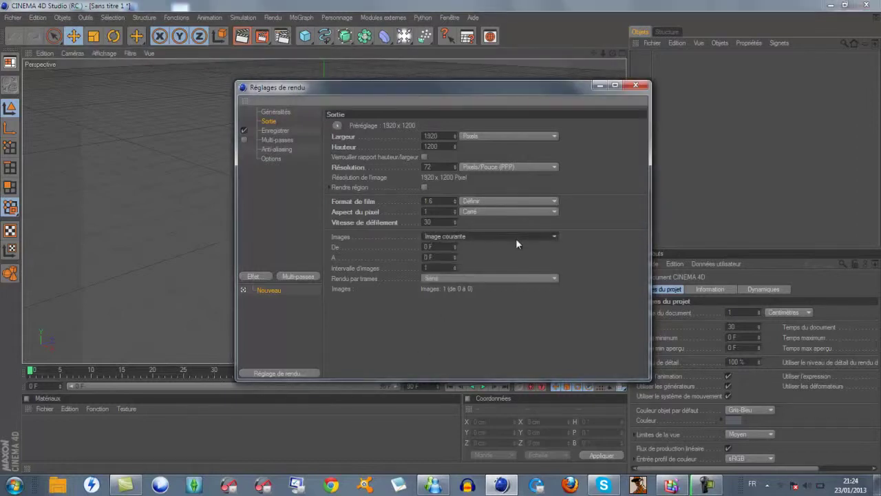
click(285, 129)
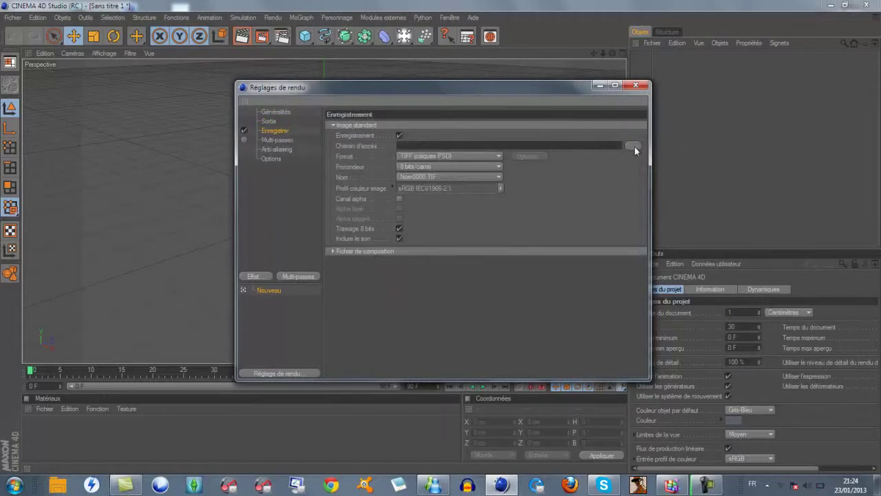
Set the render save path to a file named TutoPratix in the Images library
click(633, 146)
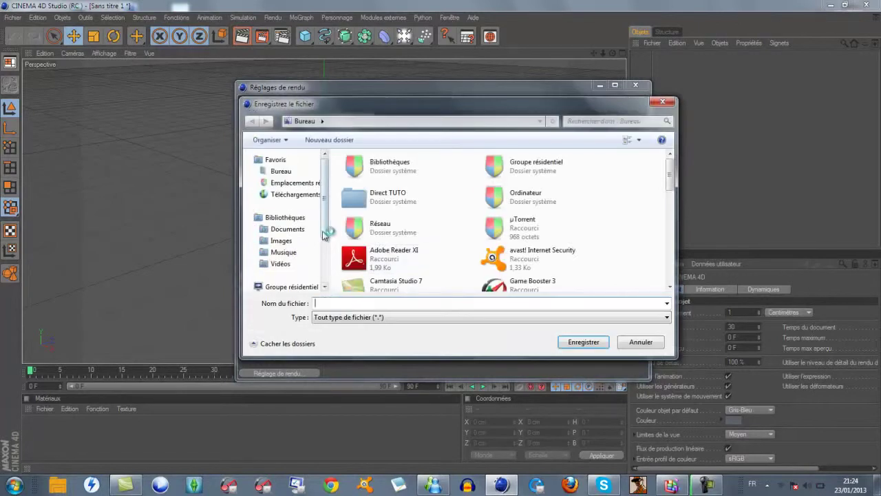
mouse_move(285, 217)
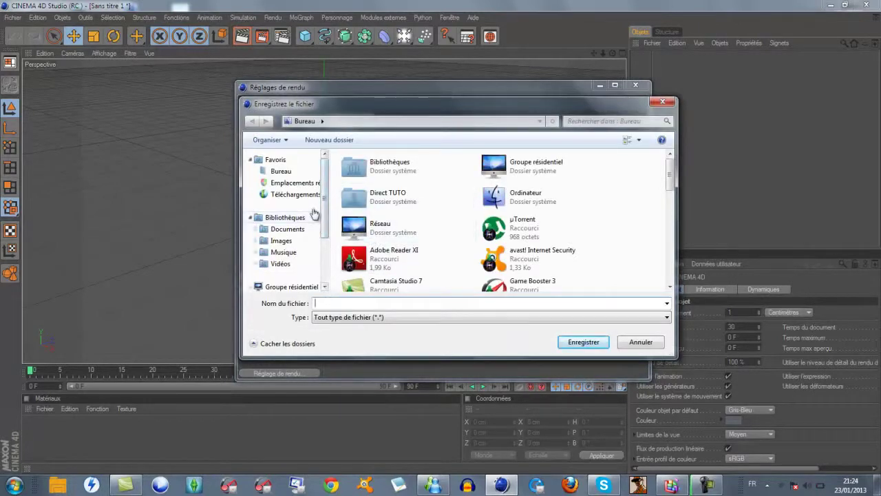
drag(324, 185, 327, 227)
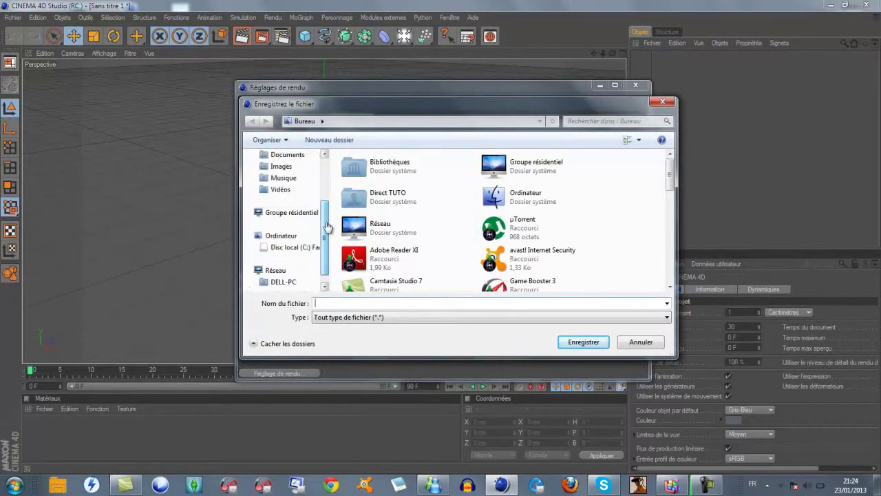
click(283, 178)
click(281, 166)
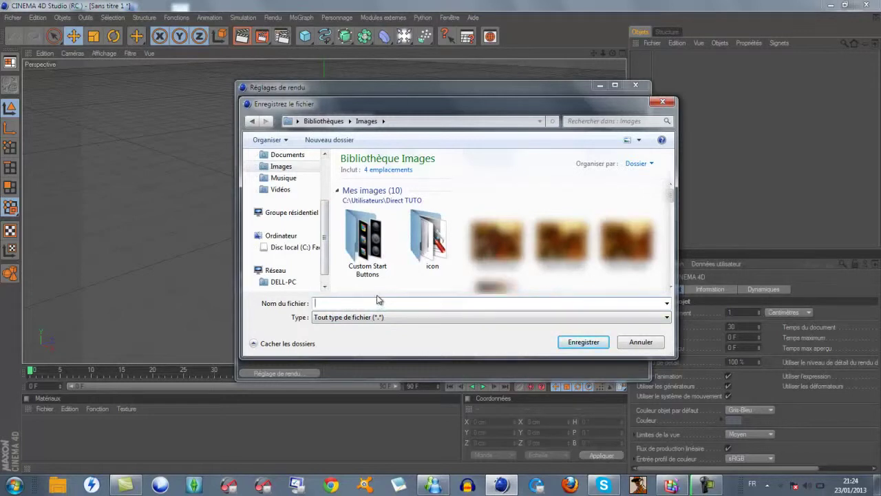
text(T)
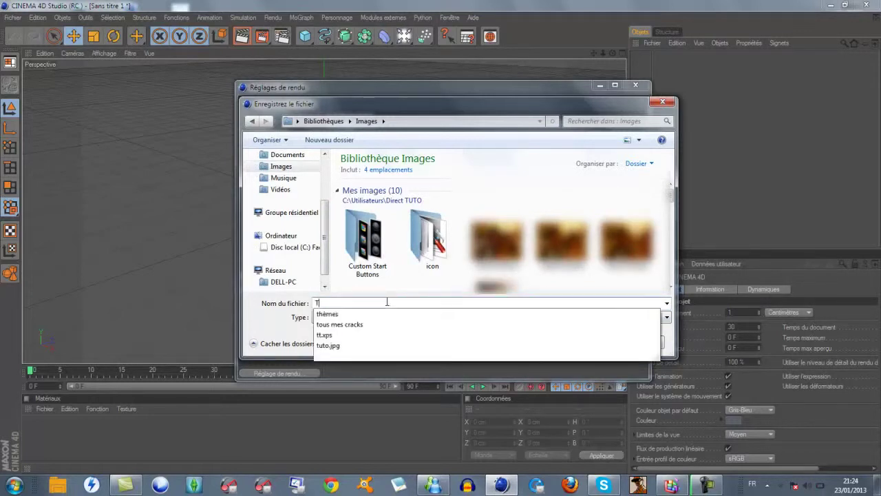
text(uto)
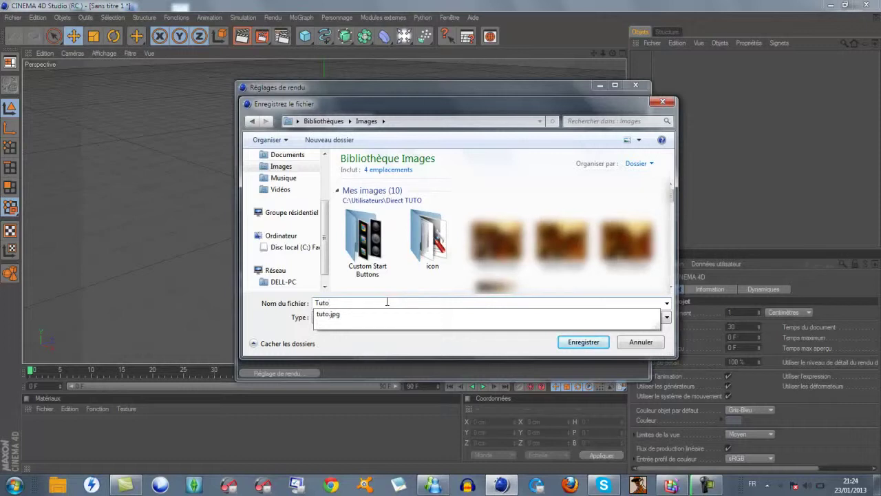
text(Pratiq)
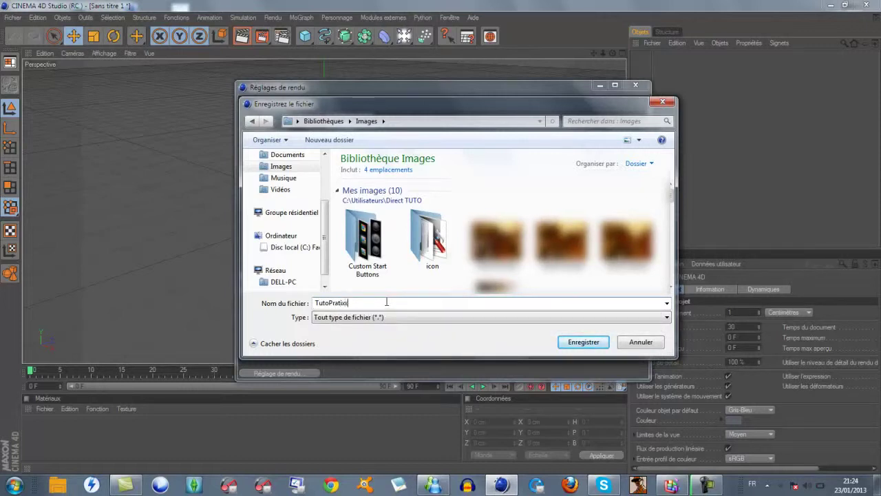
key(Return)
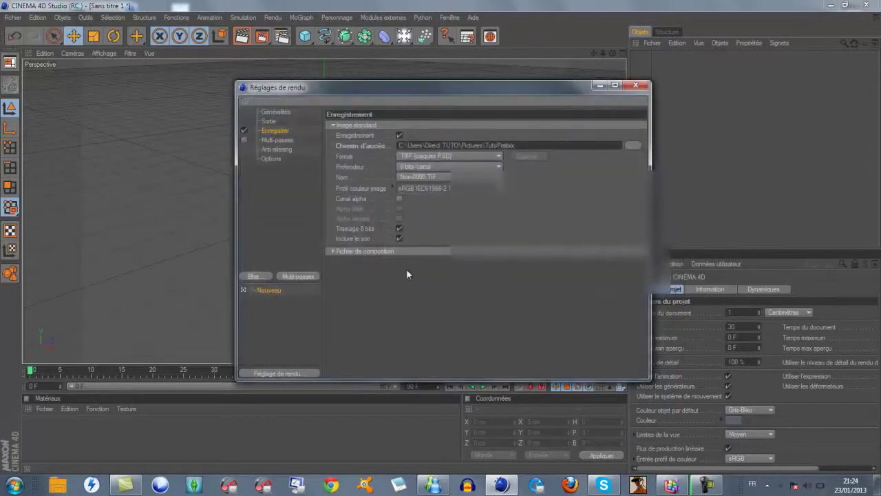
Set the saved image format to JPEG after briefly trying PNG
click(410, 156)
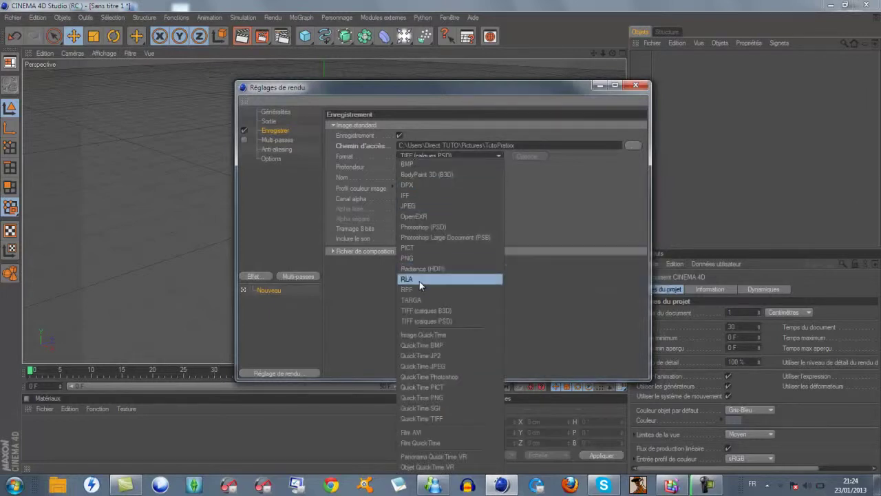
click(427, 256)
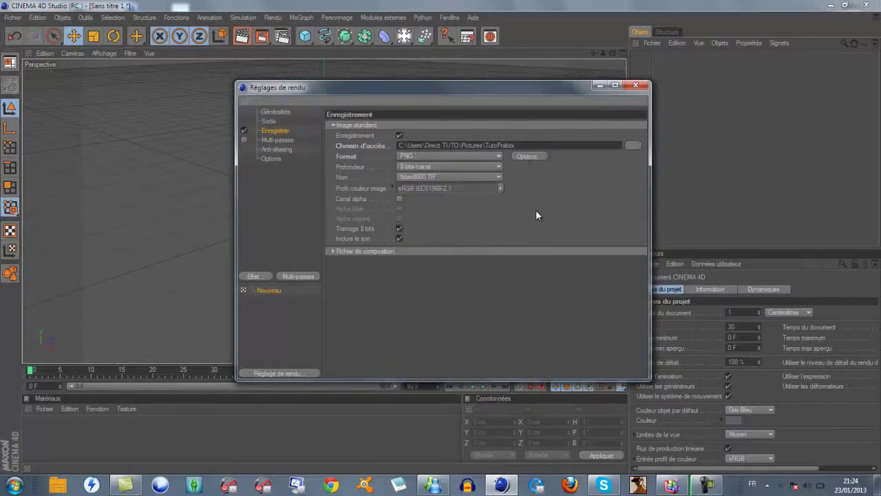
click(469, 154)
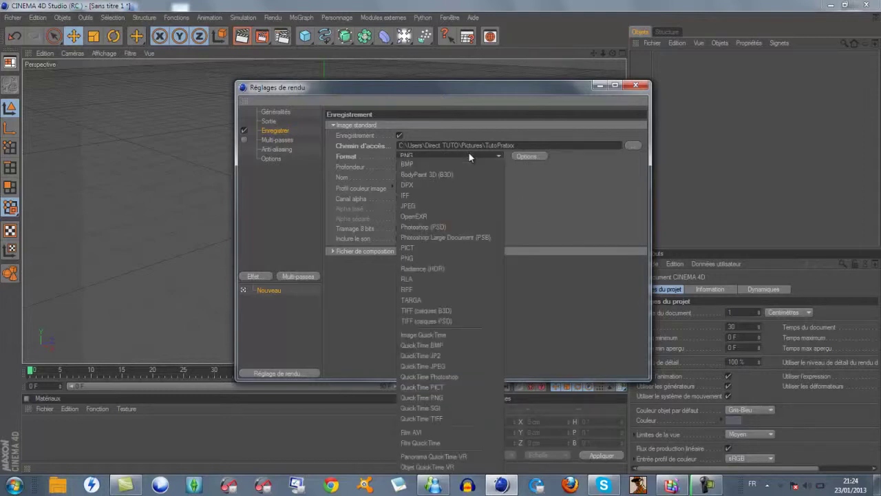
click(549, 199)
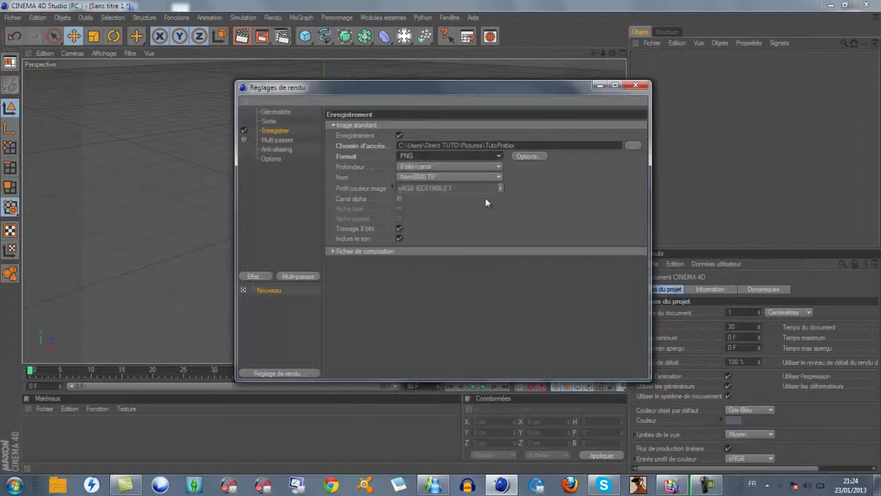
click(475, 156)
click(440, 206)
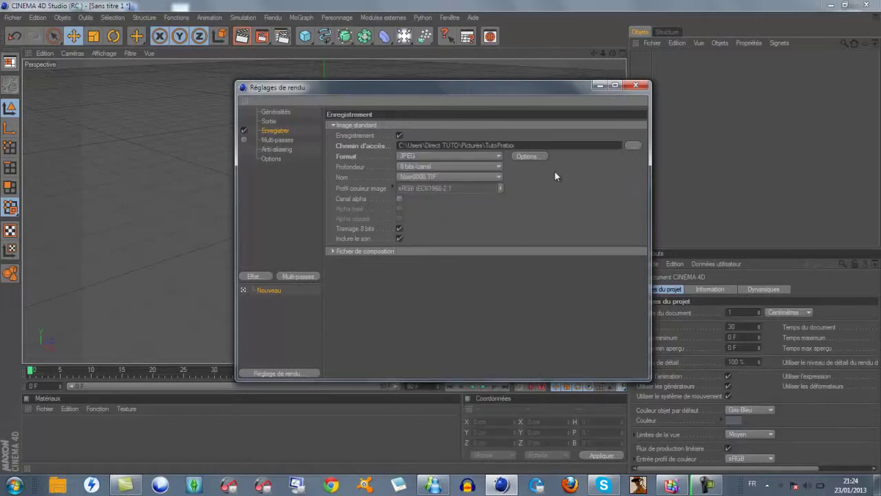
click(431, 157)
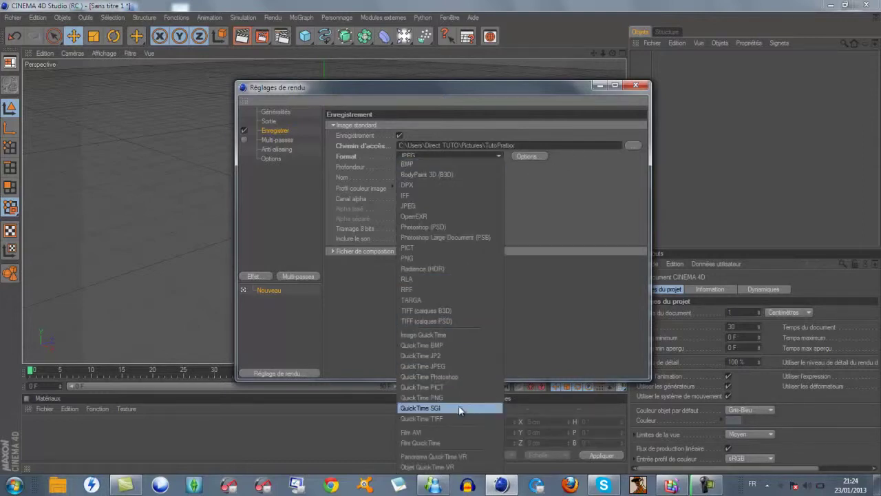
click(575, 281)
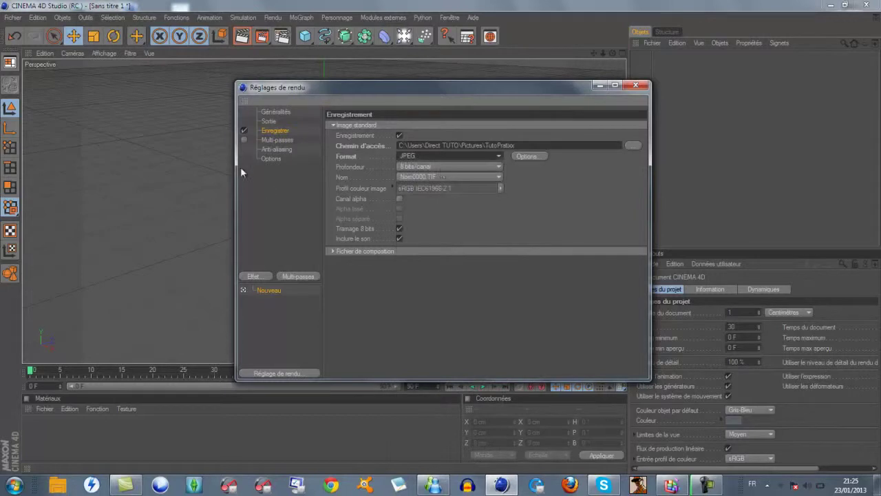
Set anti-aliasing to Au mieux and close the render settings window
click(290, 141)
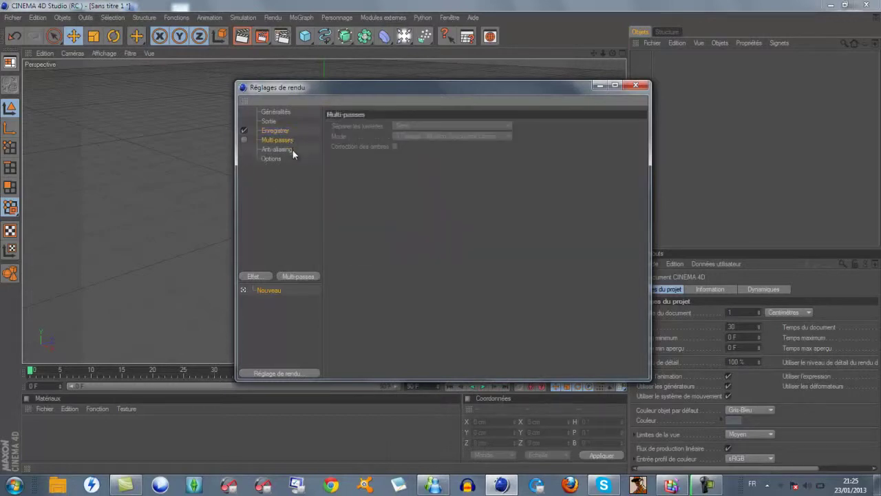
click(292, 151)
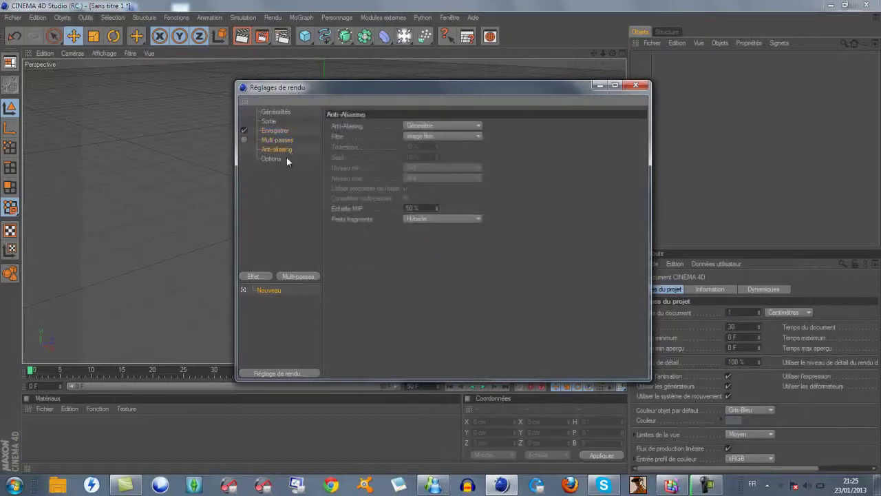
click(445, 125)
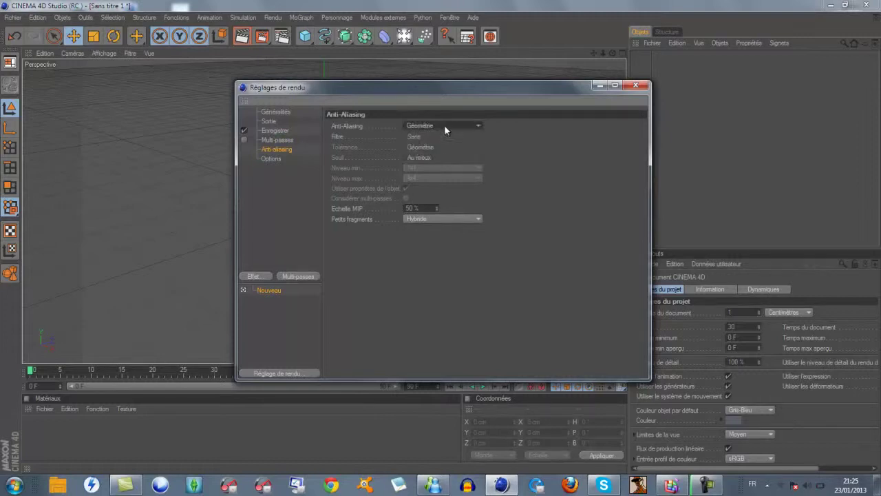
click(442, 157)
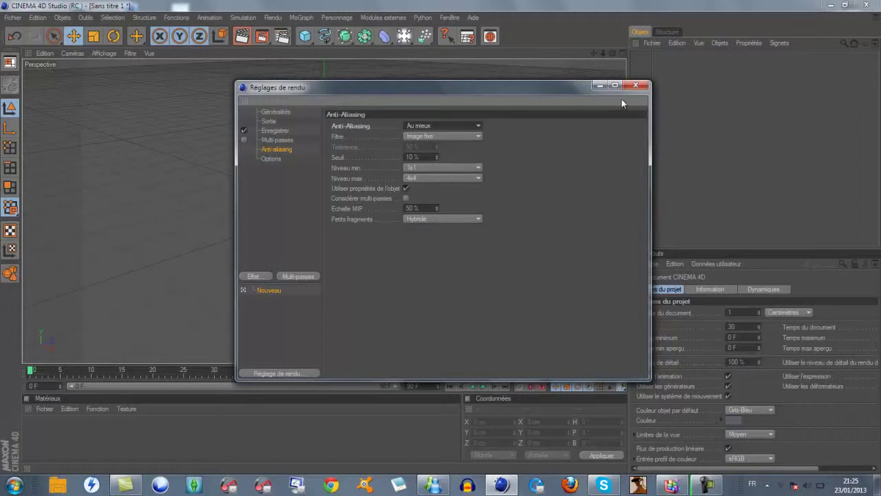
click(635, 84)
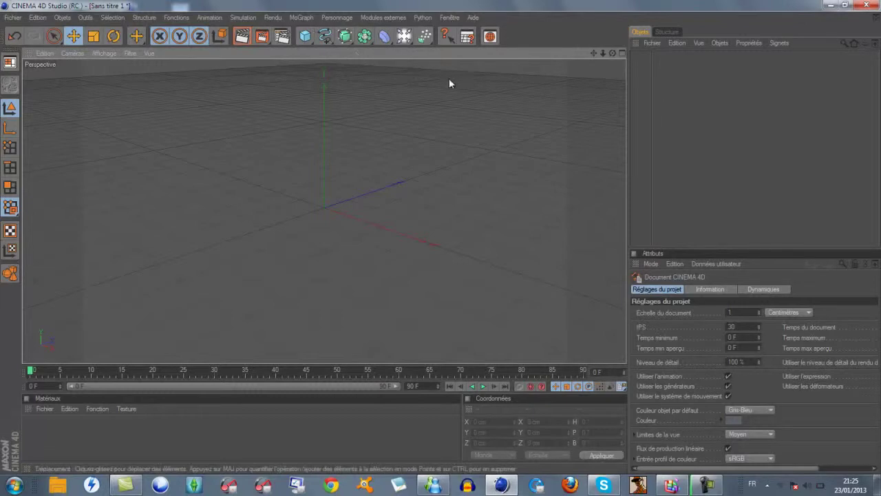
Add a MoGraph MoText object and replace its default 'Texte' with the letter T
click(303, 20)
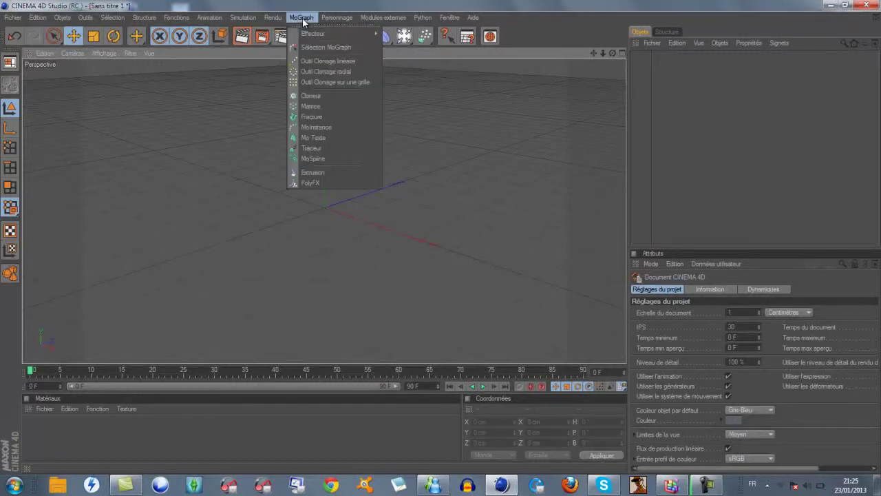
click(313, 137)
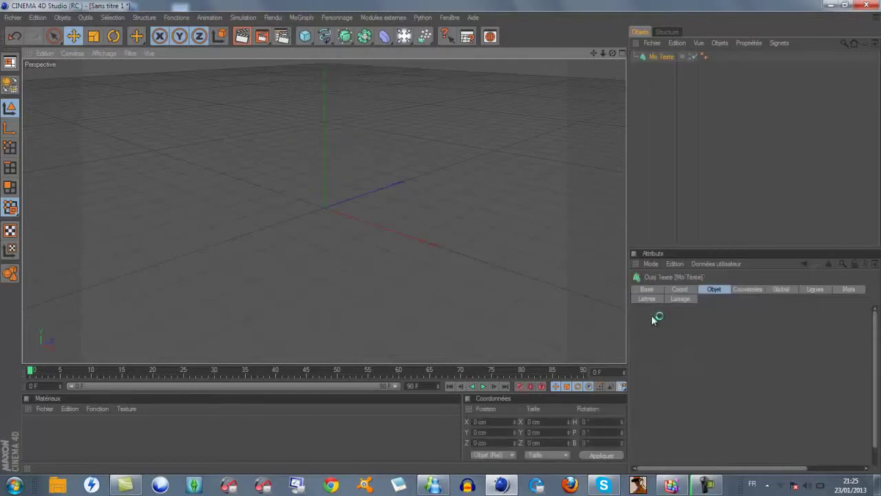
click(695, 349)
drag(702, 344, 606, 347)
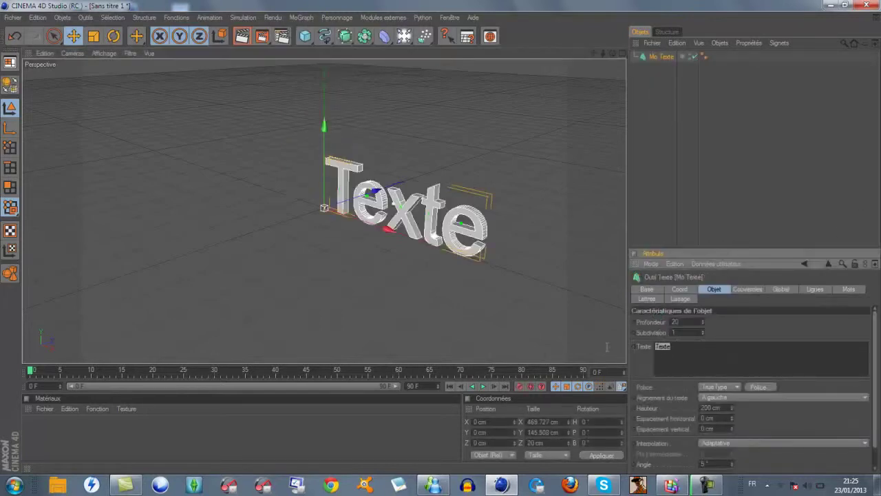
key(BackSpace)
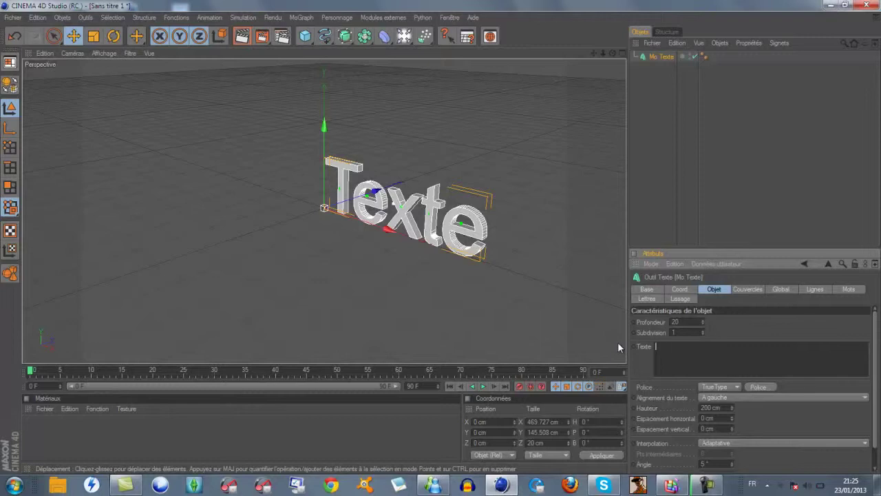
text(T)
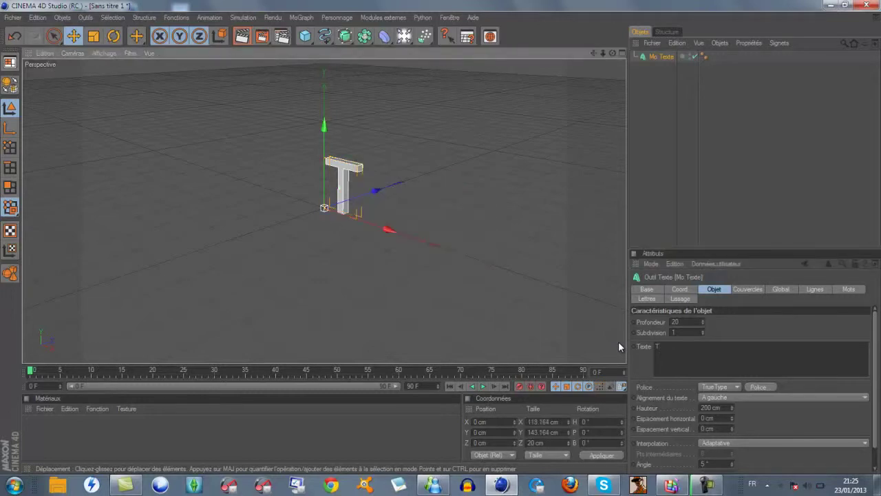
Complete the text to read 'TUTO PRATIXX' and orbit the view to inspect the lettering
click(676, 349)
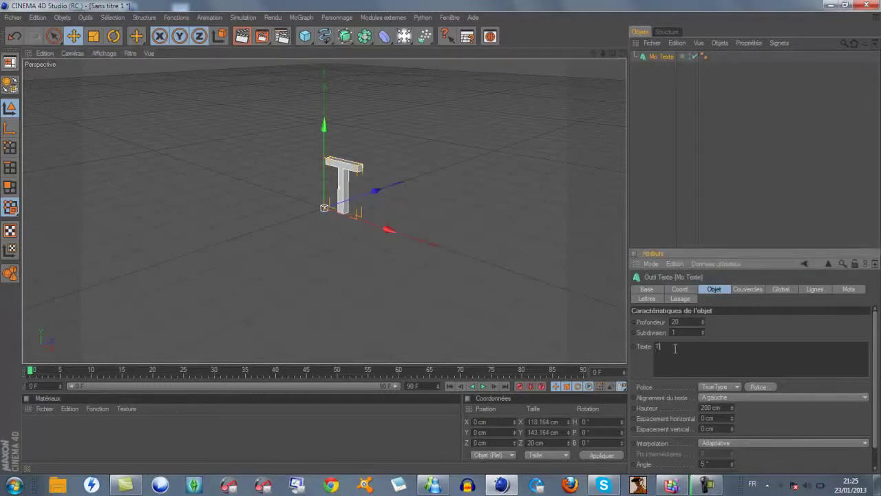
text(h)
text(TO P)
text( RA)
text(TI)
text(X)
text(X)
scroll(505, 225, down, 3)
scroll(503, 224, up, 1)
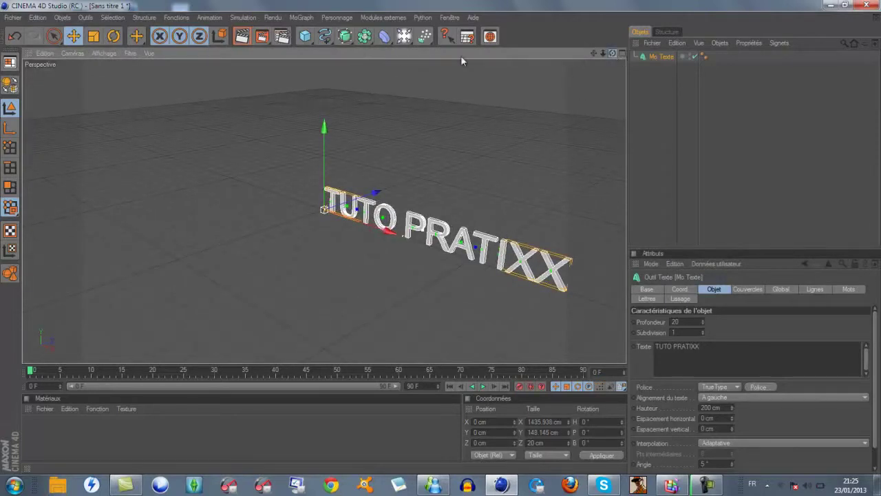
mouse_move(427, 237)
alt+mouse_down()
mouse_move(440, 247)
mouse_move(432, 249)
alt+mouse_up()
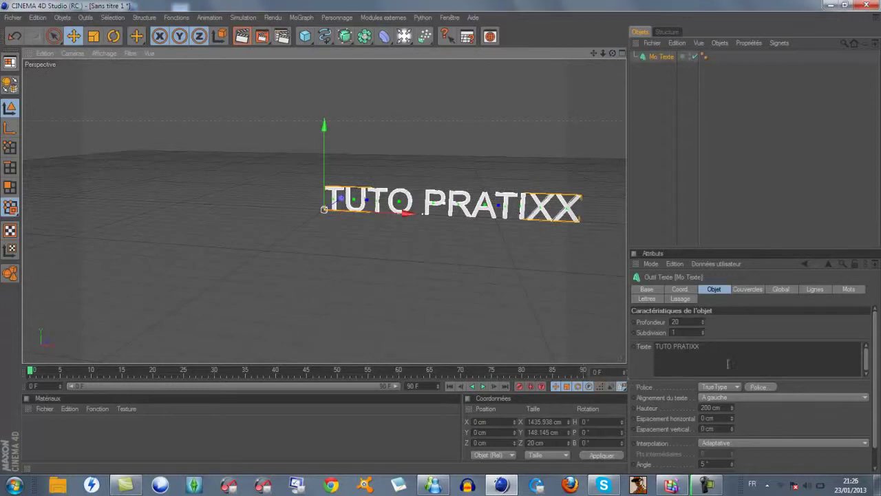
click(768, 387)
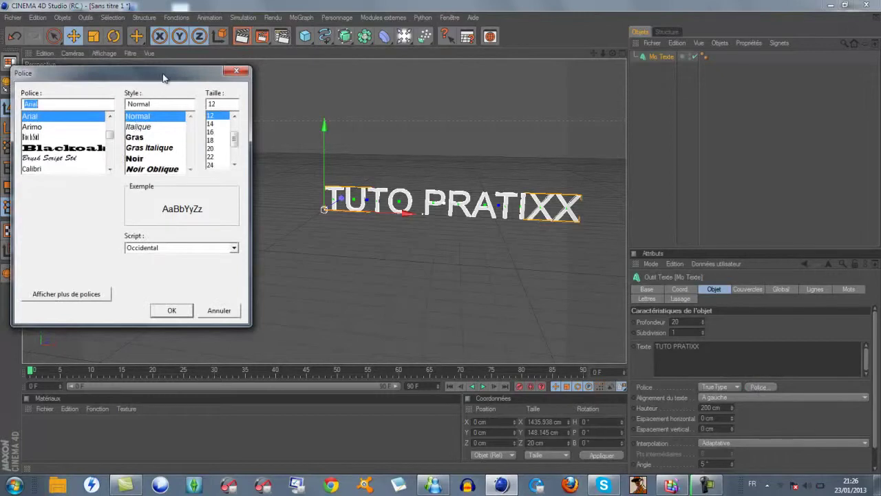
Switch the TUTO PRATIXX lettering's font to Slant
drag(162, 78, 472, 96)
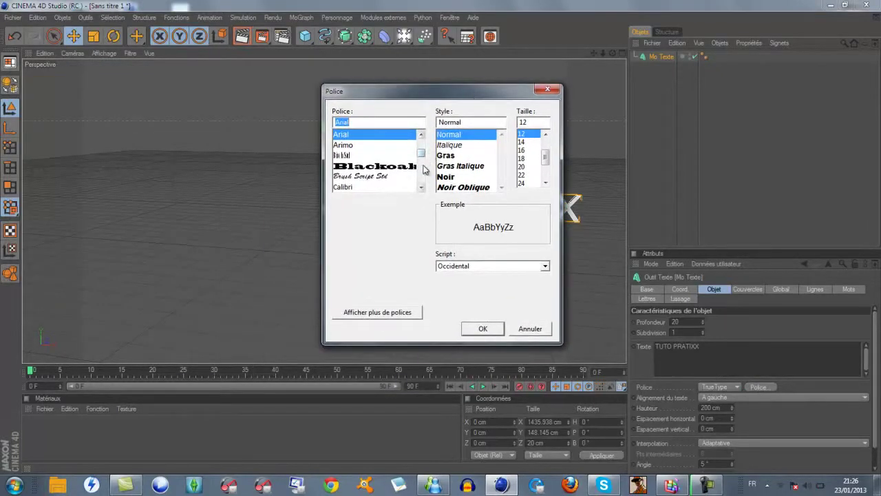
scroll(423, 179, down, 5)
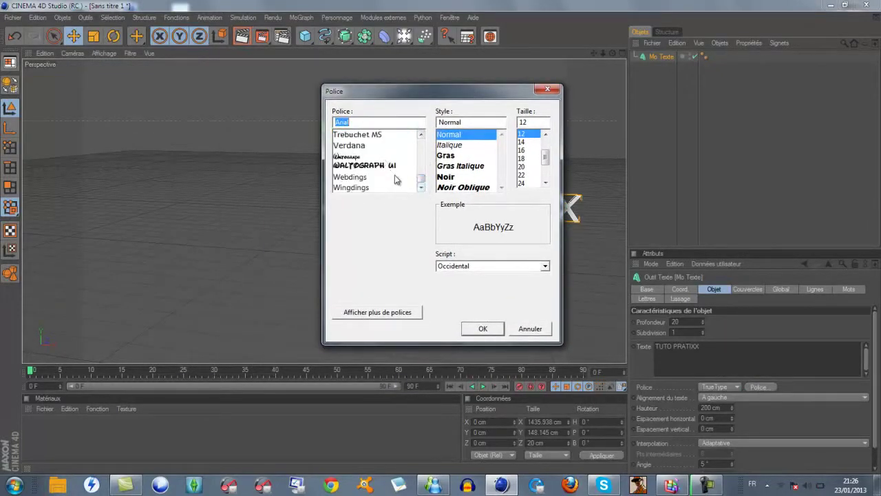
scroll(413, 174, up, 3)
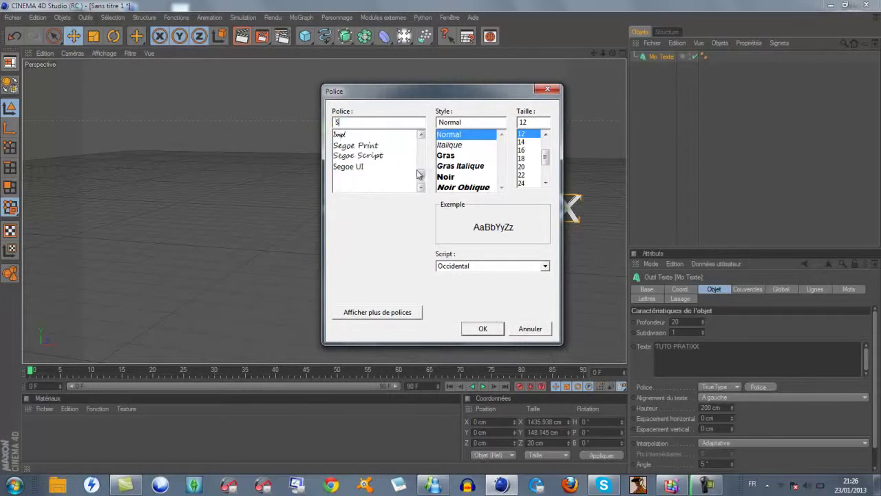
click(379, 187)
click(474, 329)
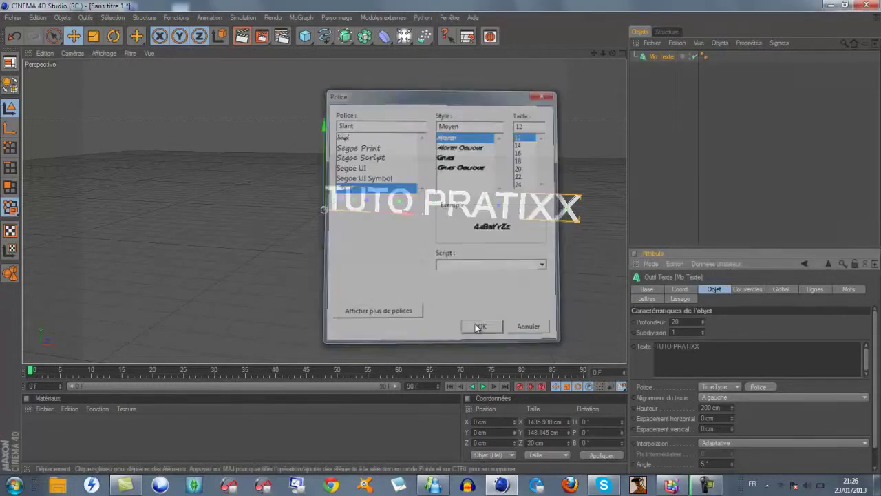
scroll(510, 283, up, 2)
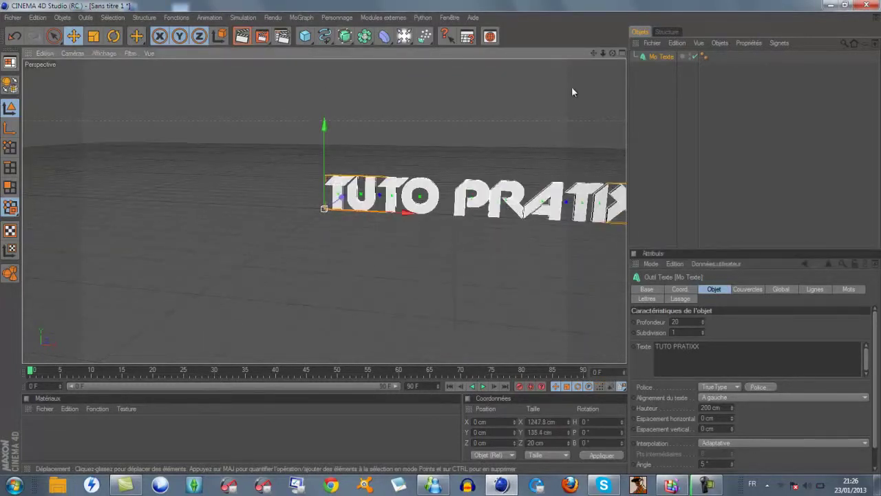
scroll(438, 245, down, 1)
Zoom, pan and orbit until the Slant TUTO PRATIXX lettering sits centred and face-on
scroll(437, 255, down, 1)
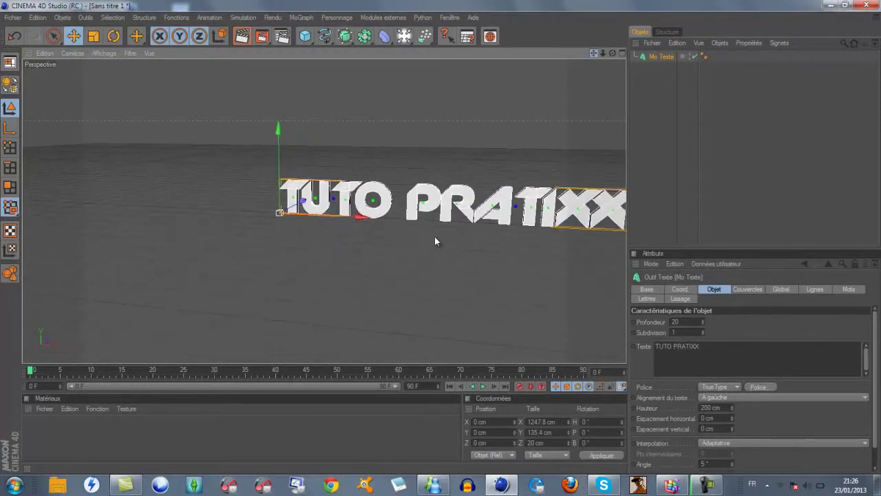
scroll(436, 237, down, 1)
alt+middle_drag(436, 236, 438, 252)
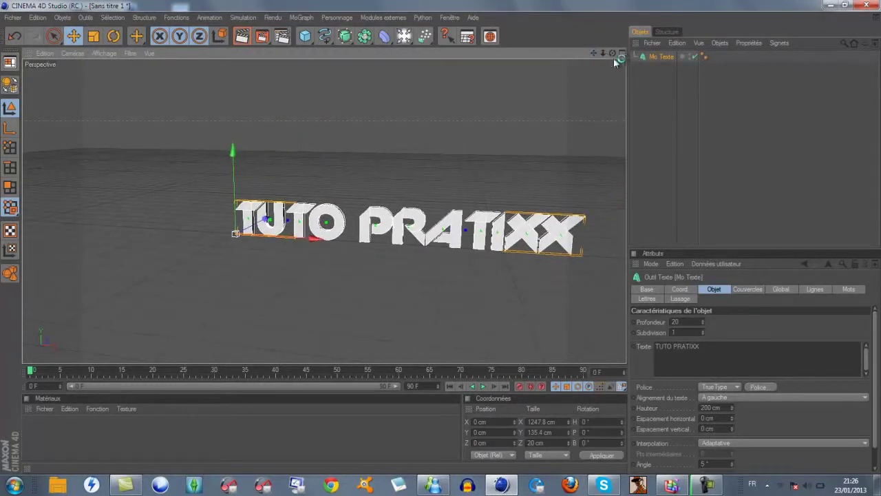
alt+drag(438, 237, 429, 238)
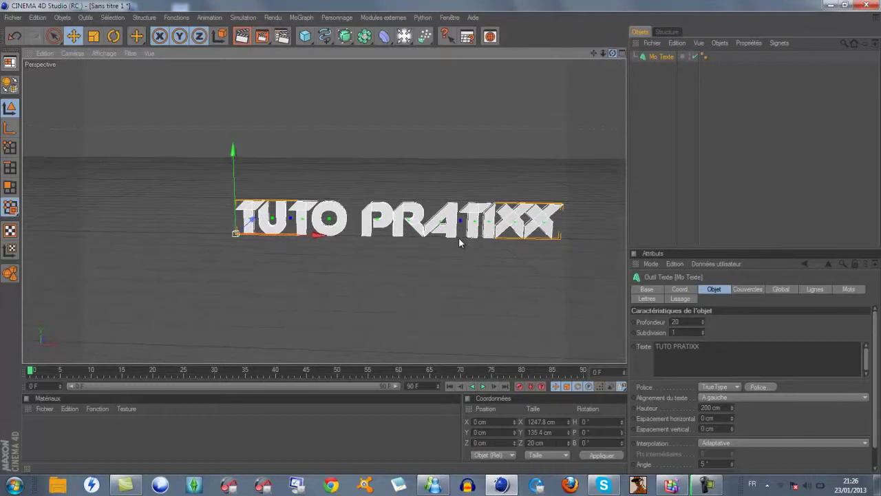
scroll(469, 176, up, 2)
scroll(468, 175, up, 1)
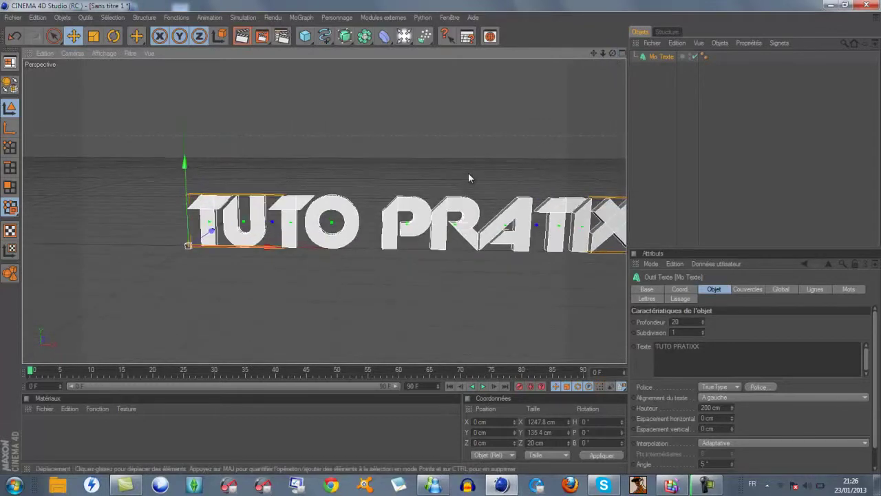
scroll(482, 158, down, 2)
alt+middle_drag(513, 152, 507, 153)
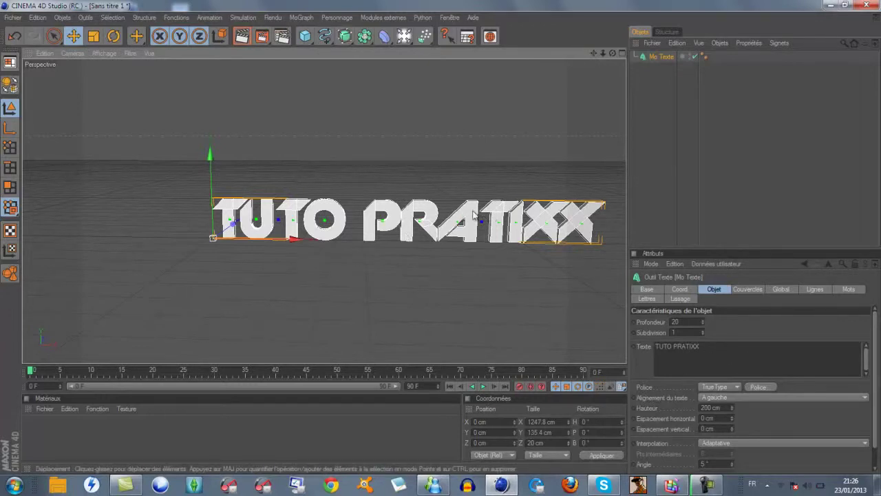
Set both Début and Fin caps of the text to 'Couvercle et biseau' with a 5 cm bevel
click(748, 289)
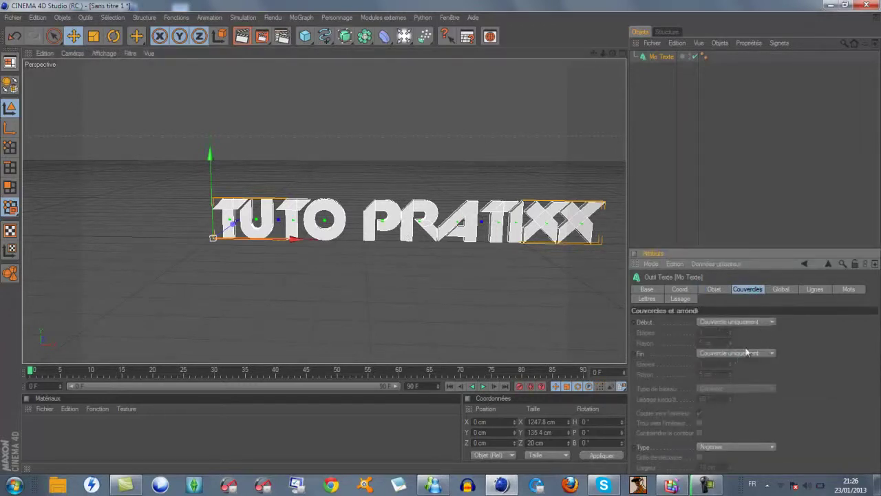
click(768, 321)
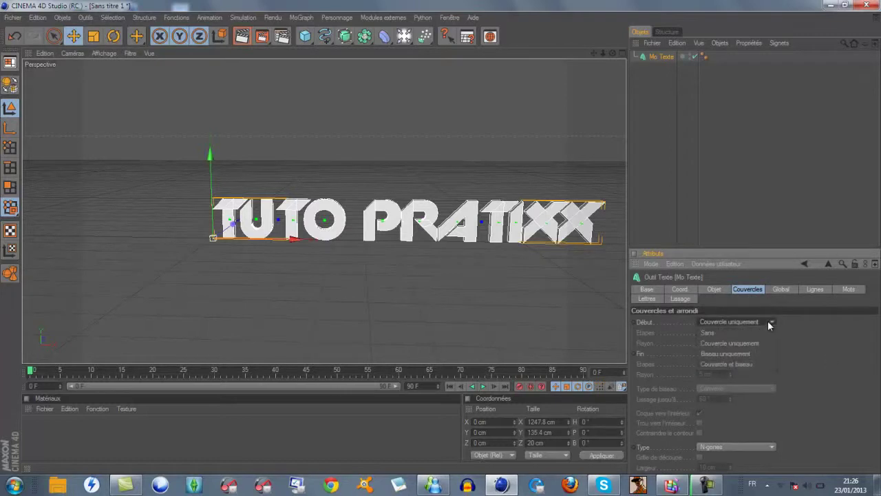
click(759, 365)
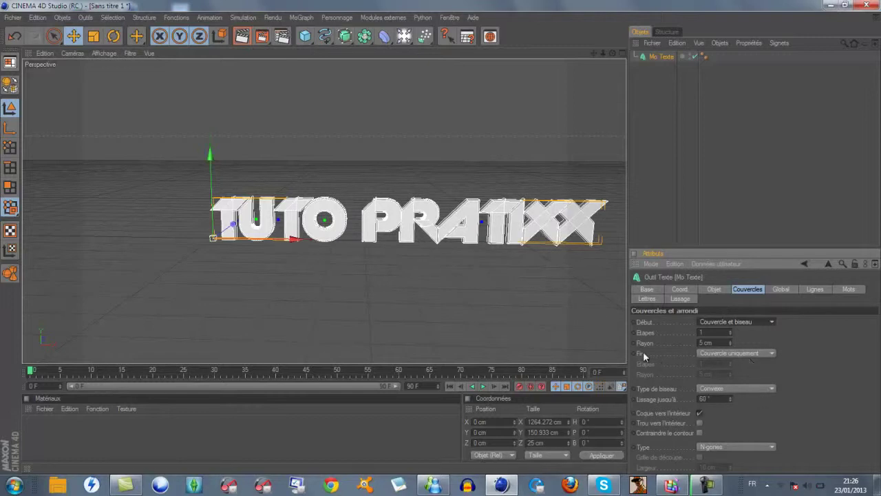
click(750, 354)
click(753, 393)
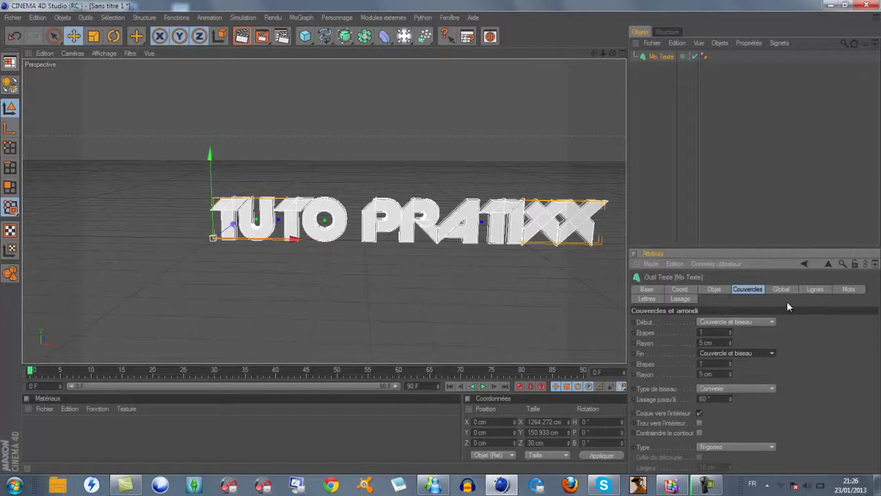
click(704, 290)
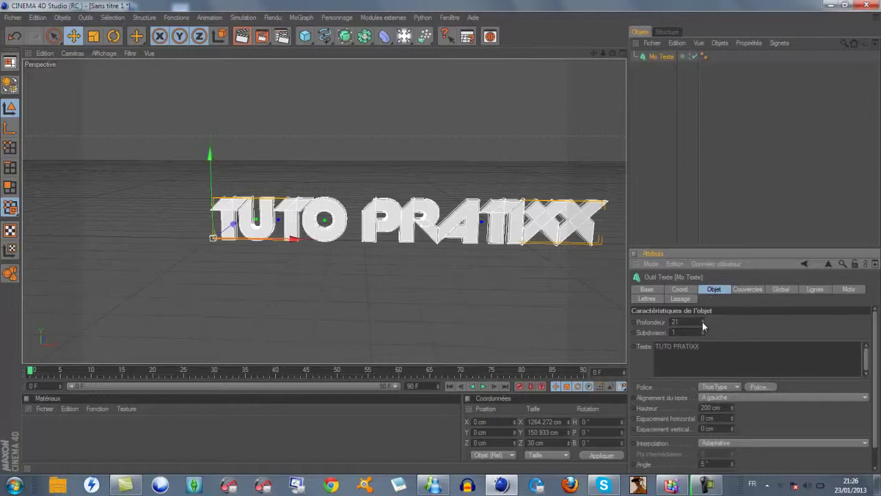
Deepen the TUTO PRATIXX text extrusion by editing its Profondeur value
click(703, 321)
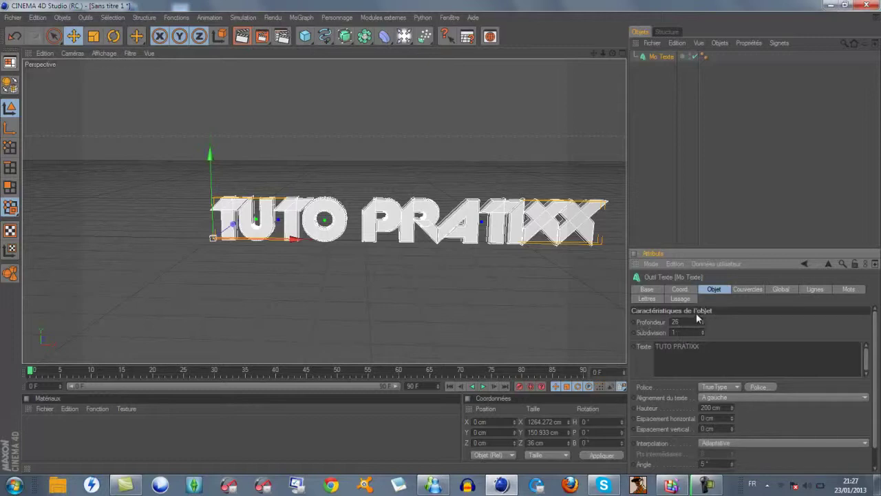
drag(702, 322, 687, 318)
click(687, 320)
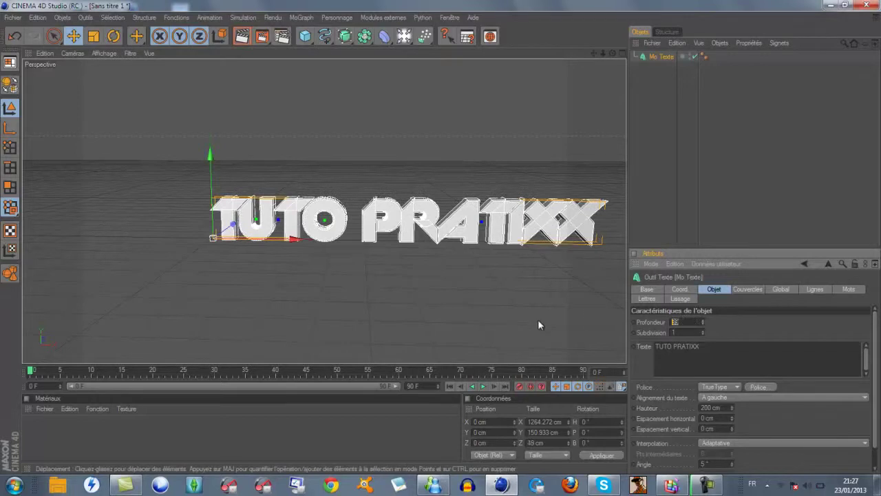
text(1)
text(60)
key(Return)
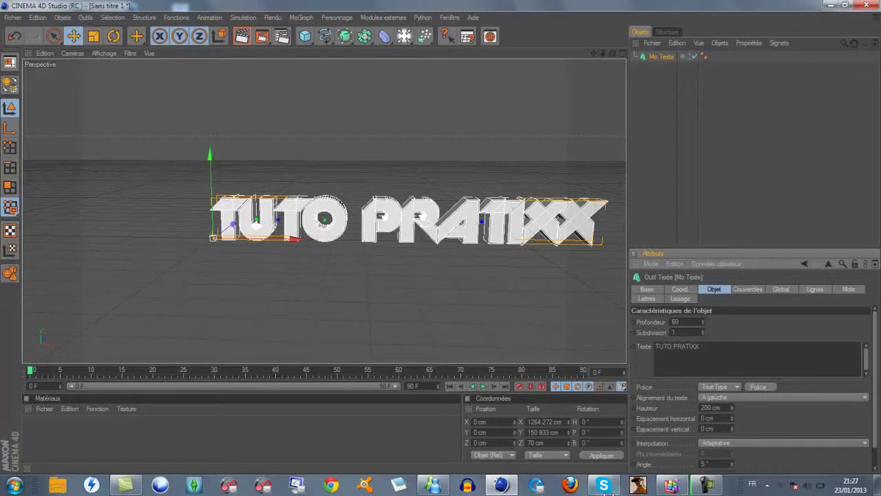
click(707, 486)
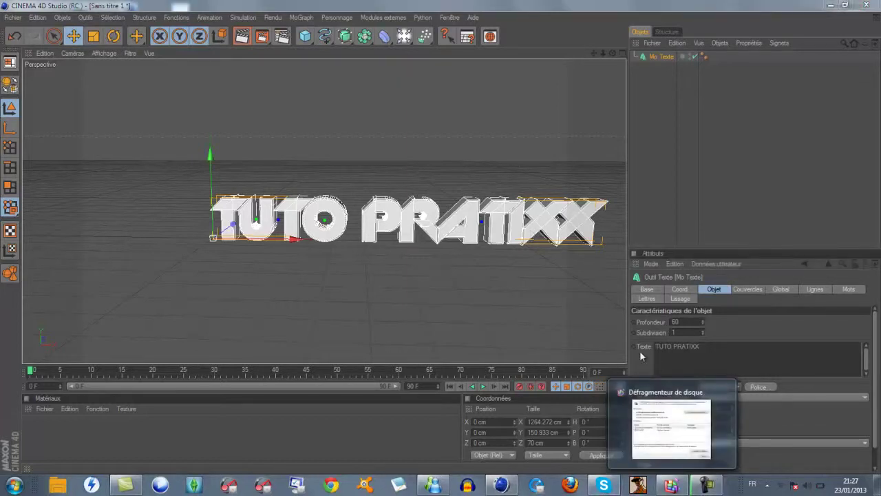
click(446, 298)
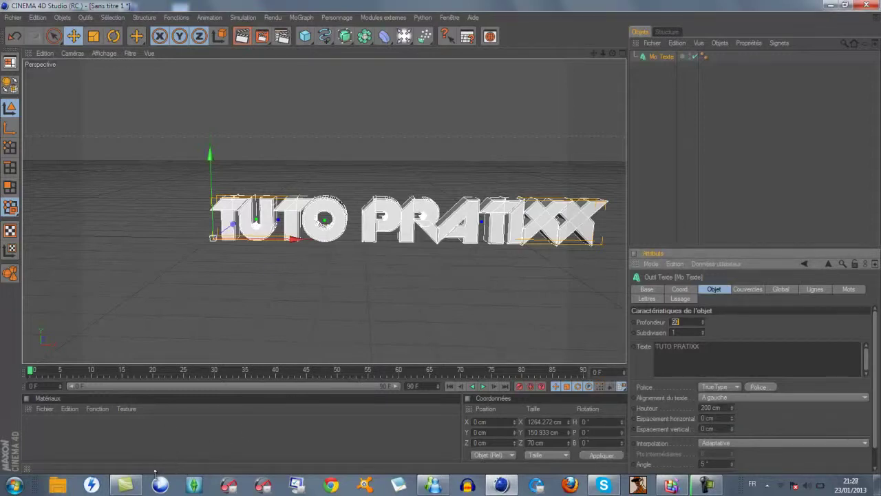
Create a new material, Mat, in the Matériaux panel
click(157, 433)
double_click(156, 433)
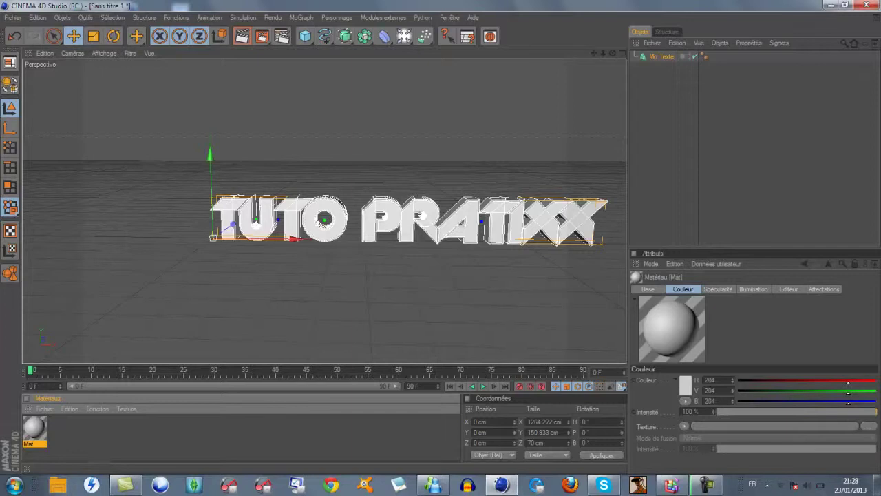
click(28, 491)
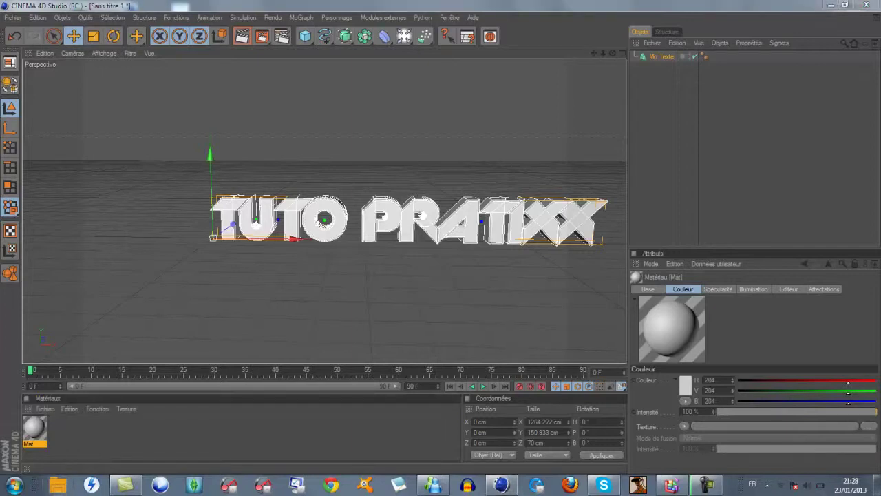
click(37, 426)
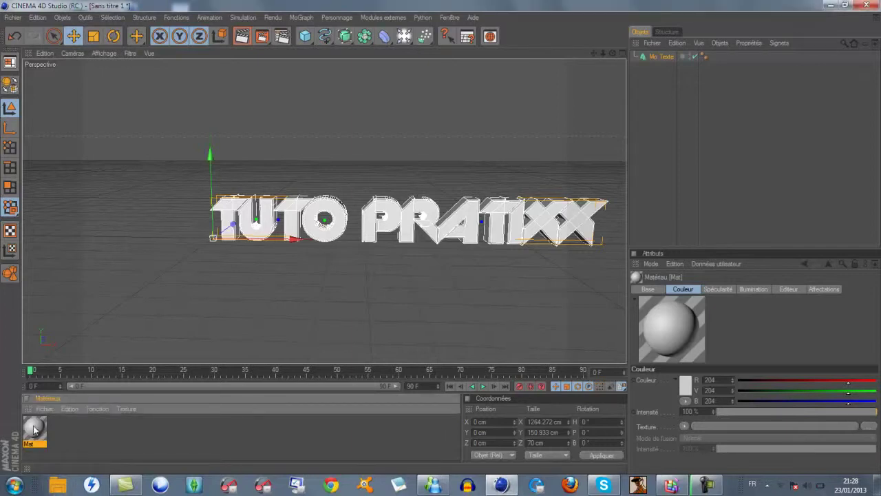
Open Mat and pick pure red (R 238, V 0, B 0) in its Couleur chooser
double_click(34, 428)
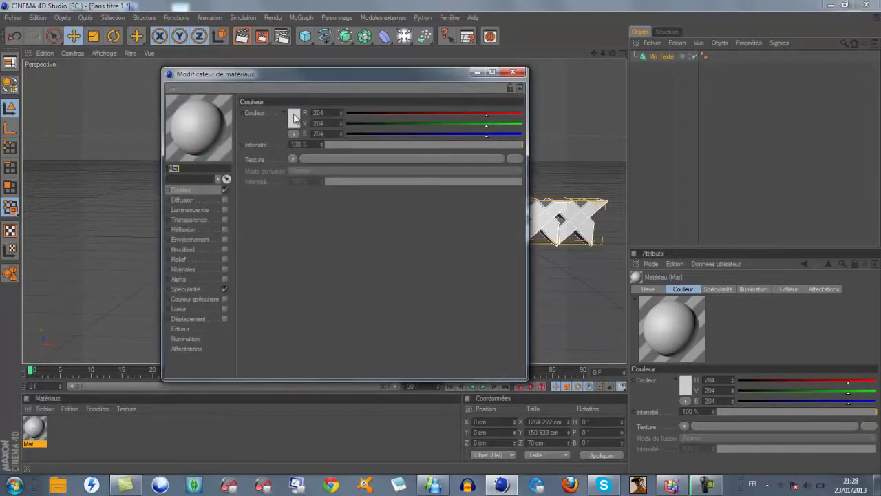
click(294, 117)
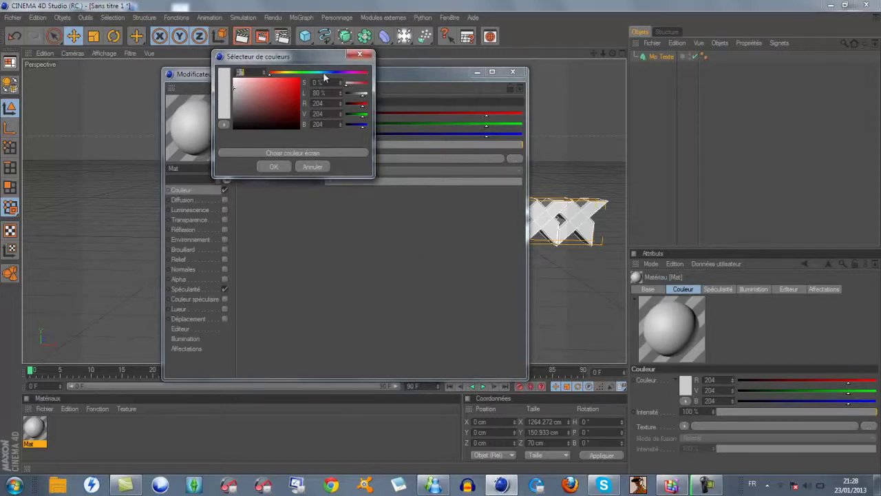
drag(323, 57, 379, 74)
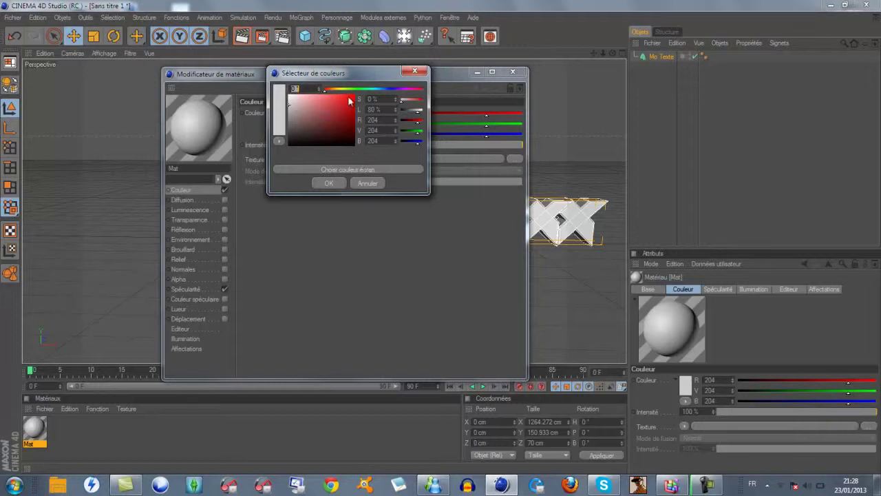
drag(348, 105, 371, 95)
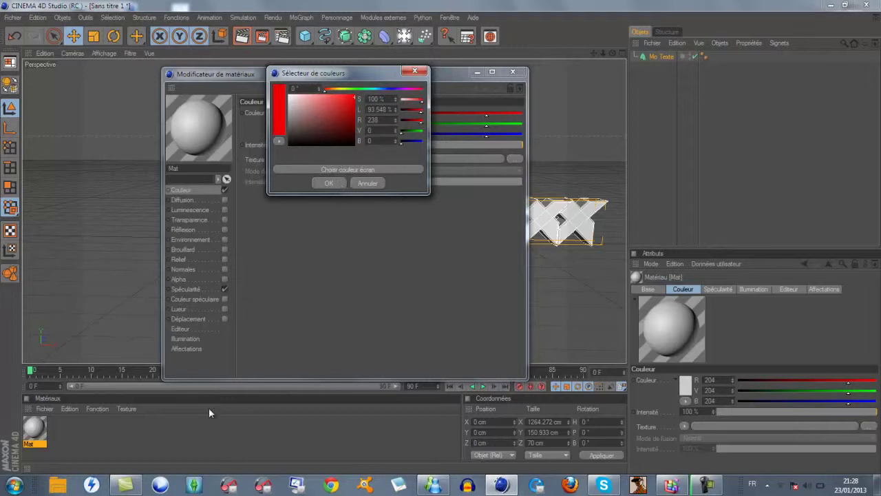
Confirm red, enable Réflexion at 48% intensity with a Fresnel texture, and close the editor
click(328, 184)
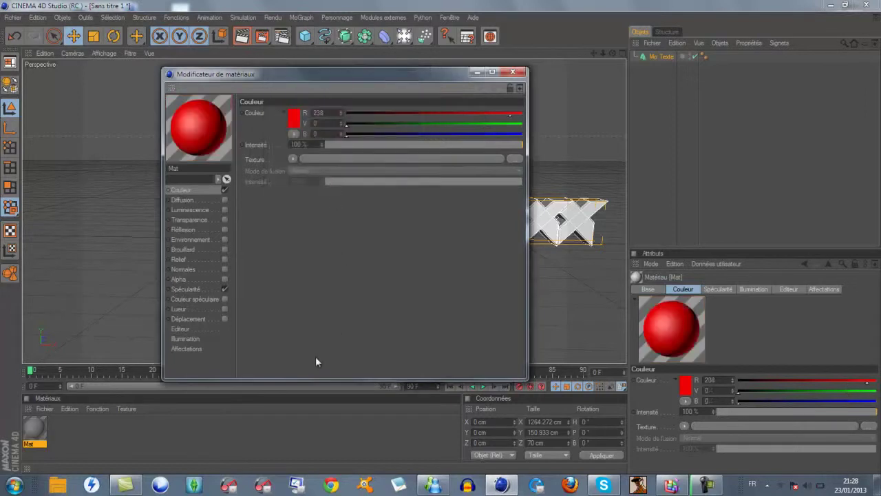
click(193, 231)
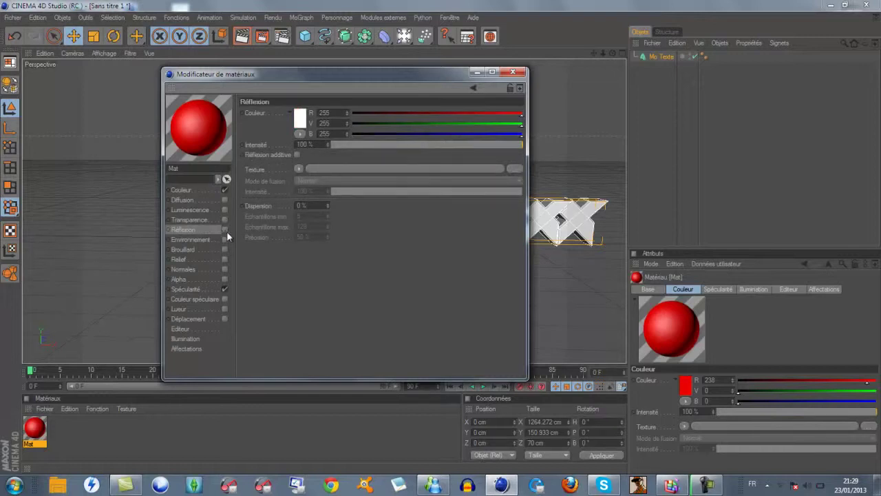
click(224, 230)
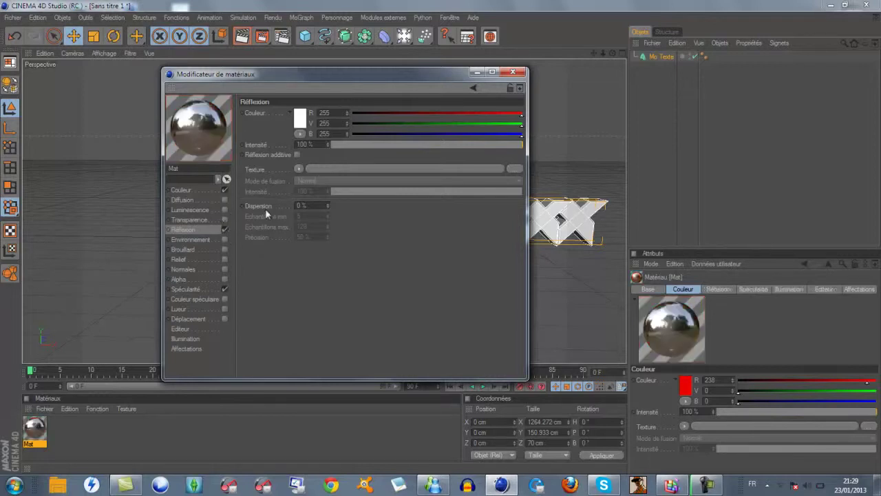
click(422, 144)
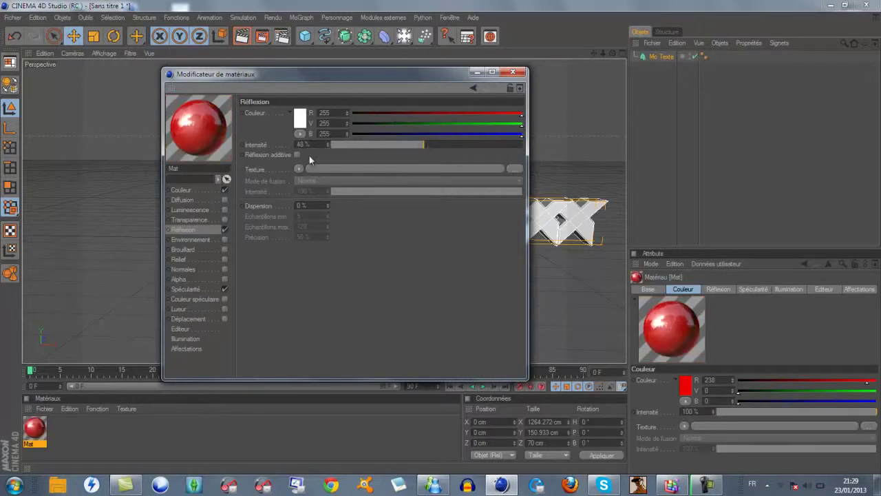
click(299, 170)
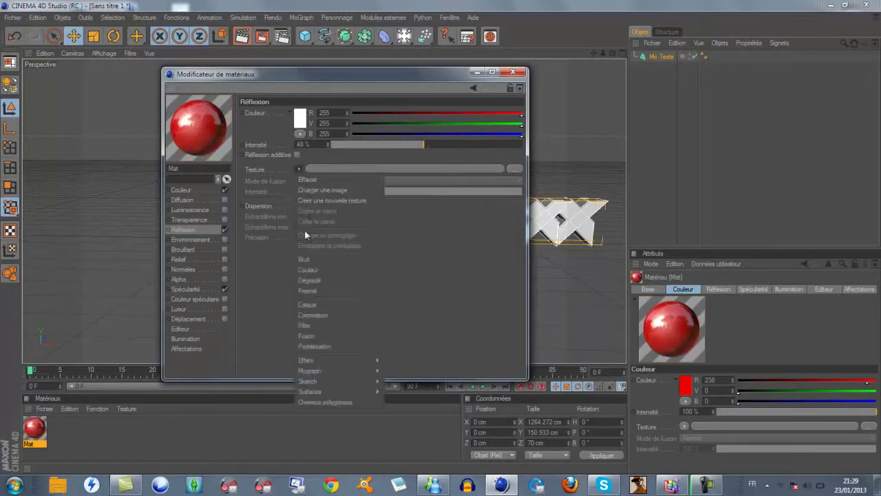
click(318, 291)
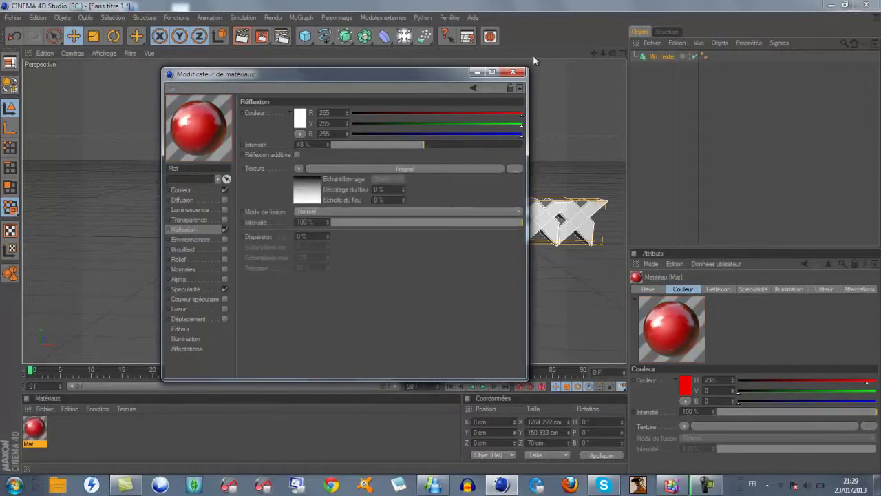
click(518, 71)
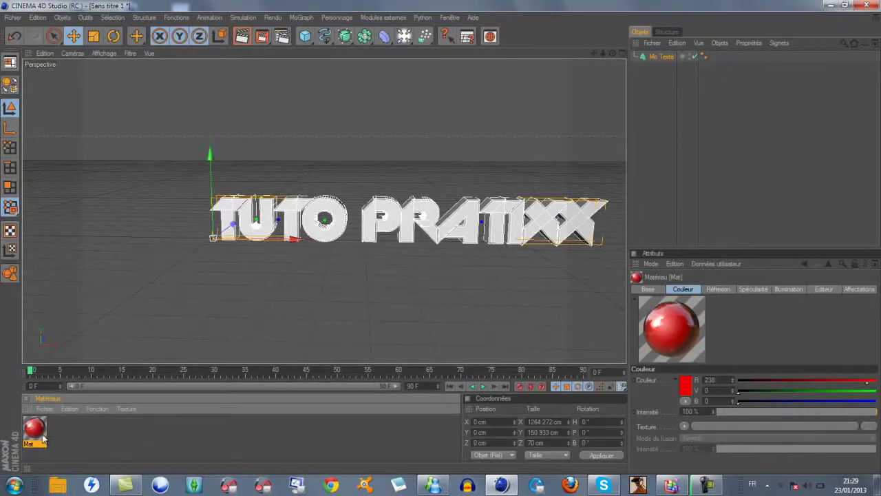
Drag the red Mat material onto the TUTO PRATIXX text in the viewport, then deselect
drag(78, 417, 301, 227)
drag(300, 227, 307, 221)
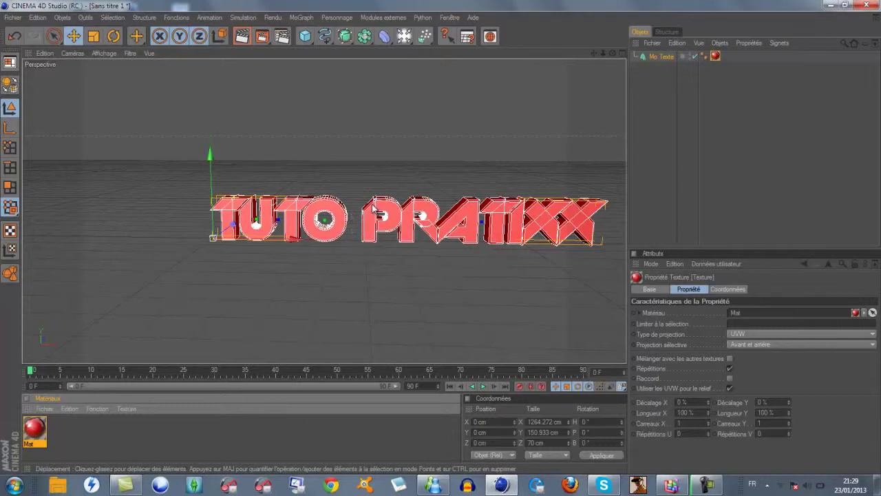
click(220, 442)
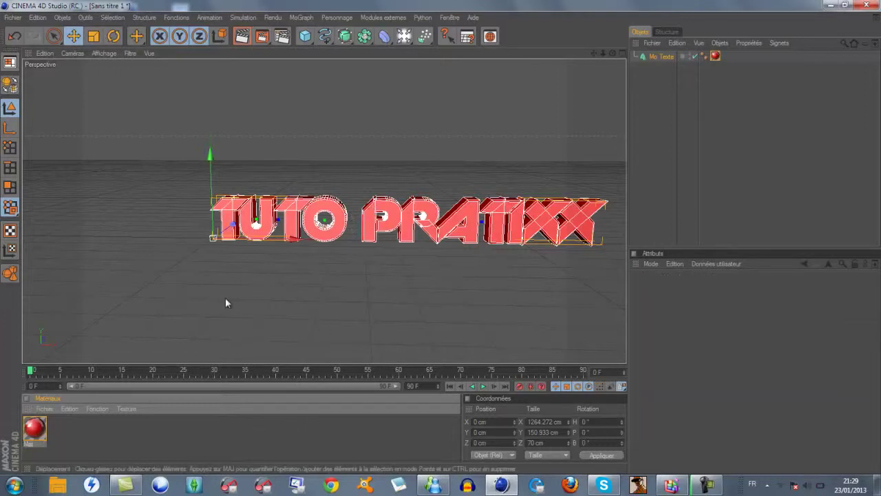
Create a second material, Mat 1, and open its Couleur colour picker
double_click(73, 442)
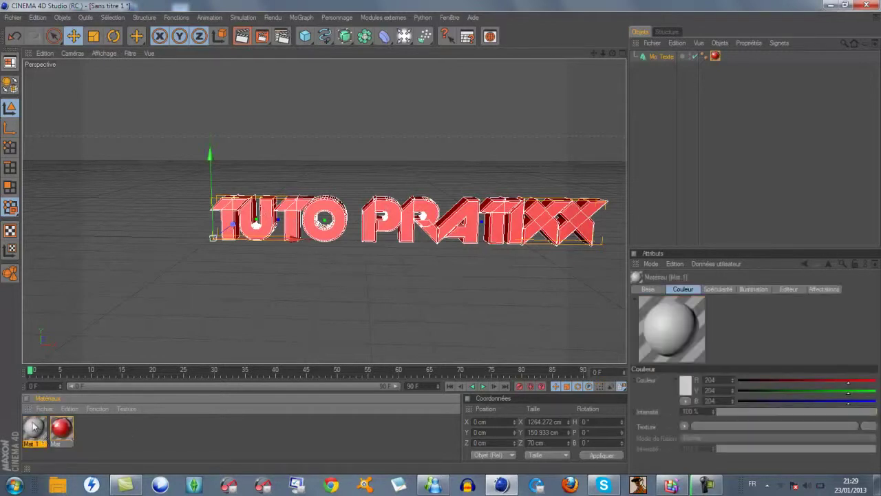
double_click(34, 426)
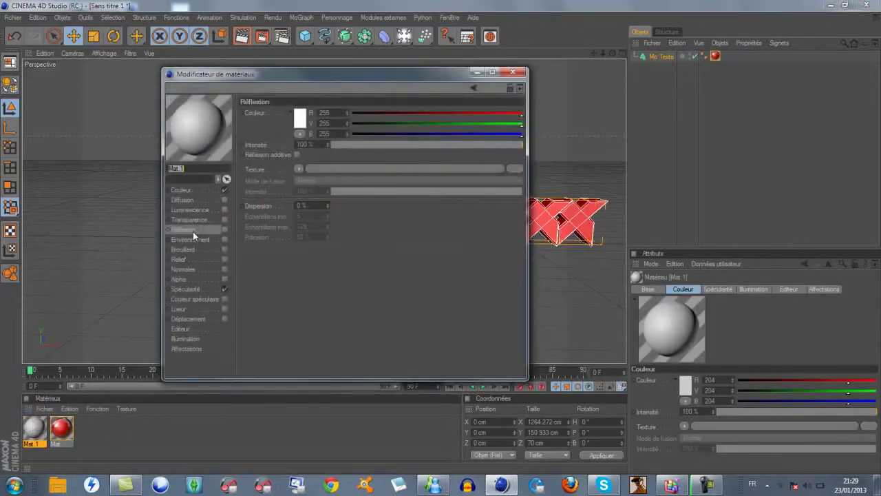
click(190, 192)
click(295, 117)
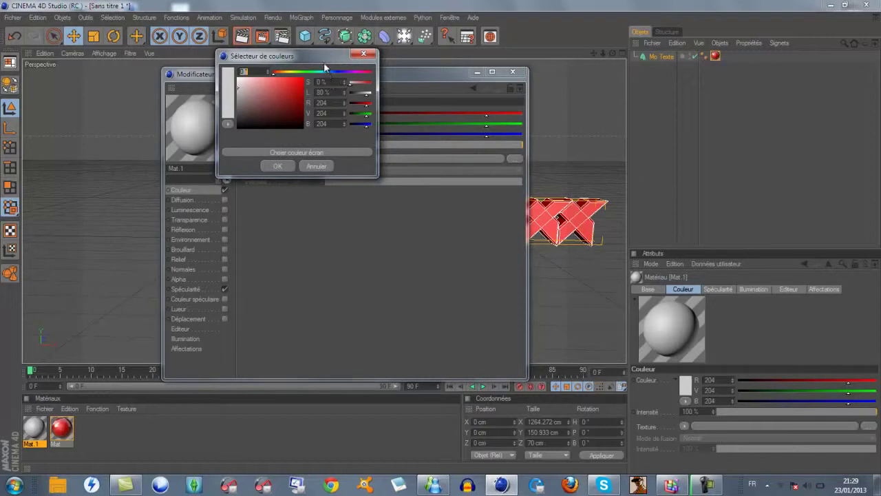
Set Mat 1's colour to bright blue (R 0, V 187, B 255) and confirm
mouse_move(324, 57)
mouse_down()
mouse_move(410, 120)
mouse_move(402, 113)
mouse_up()
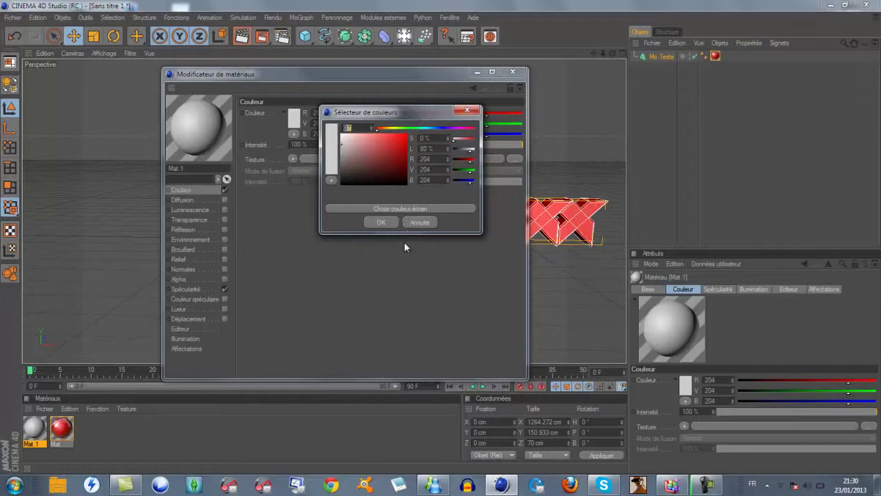
click(379, 128)
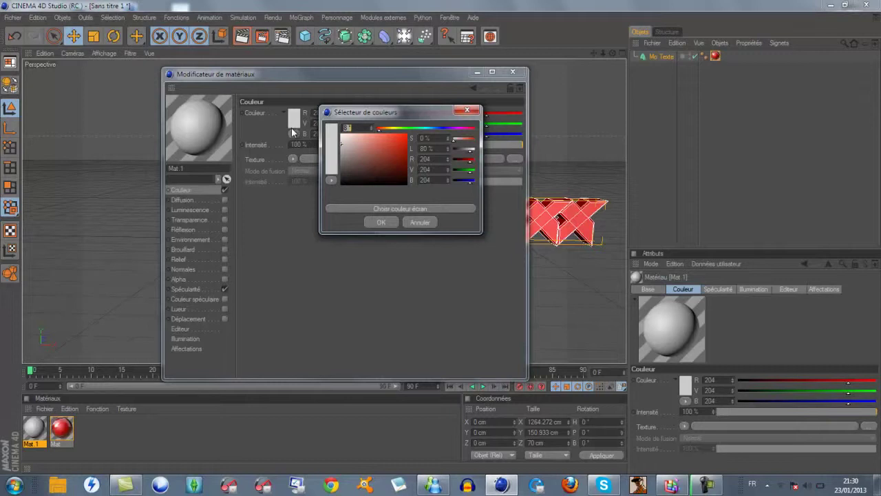
mouse_move(364, 162)
mouse_down()
mouse_move(417, 132)
mouse_move(441, 132)
mouse_move(431, 142)
mouse_up()
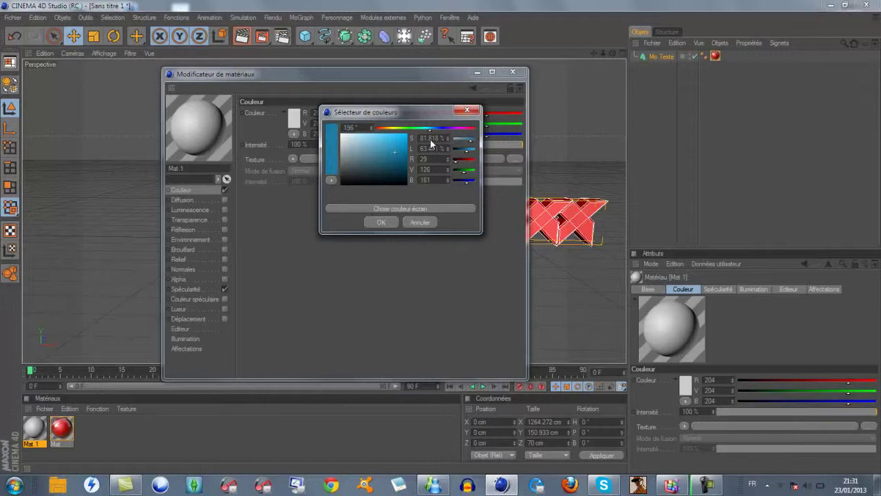
click(406, 133)
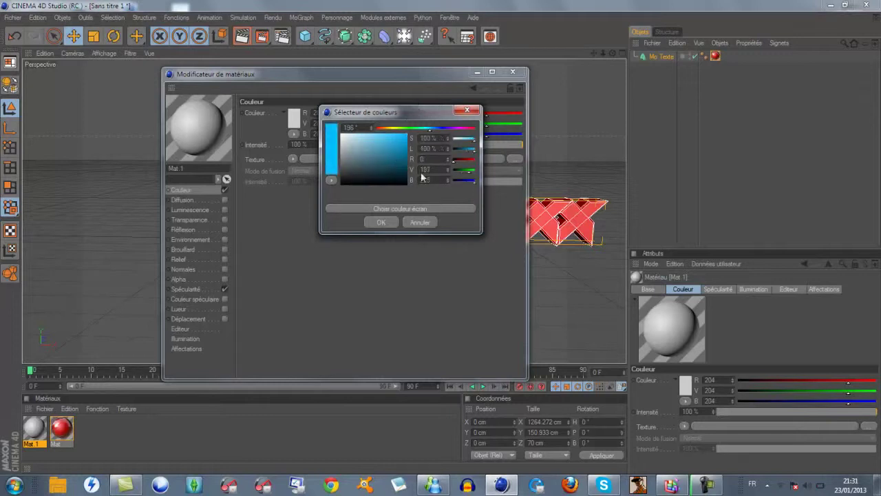
click(379, 221)
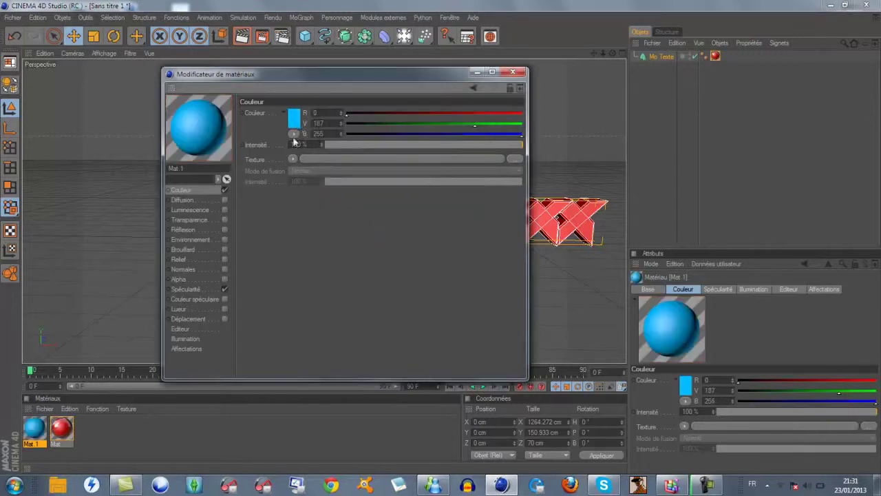
Enable Mat 1's Réflexion at 35% intensity driven by a Fresnel texture
click(213, 229)
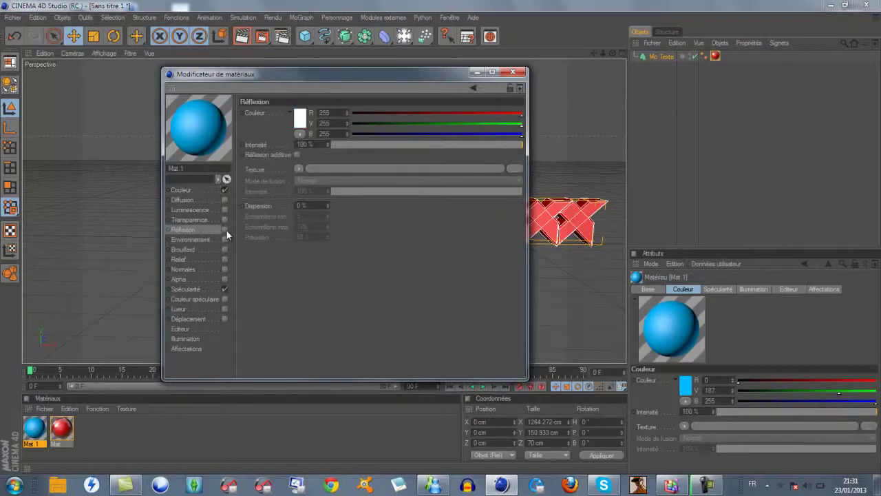
click(225, 230)
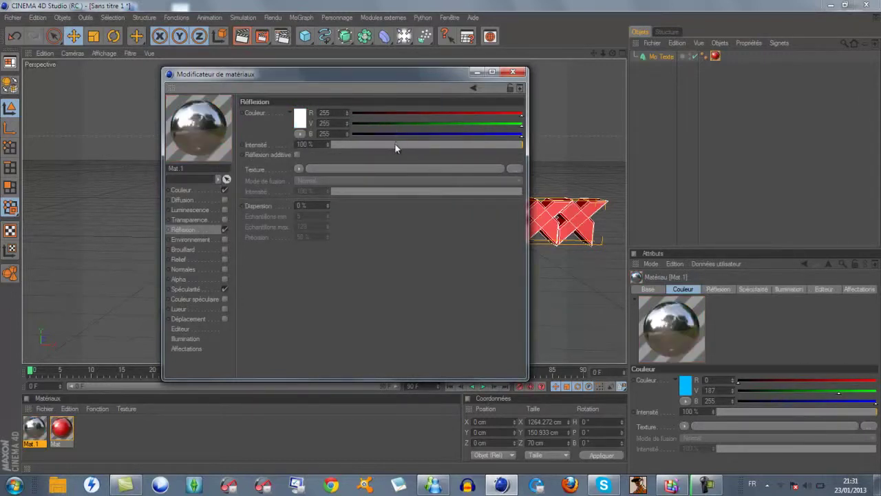
click(584, 211)
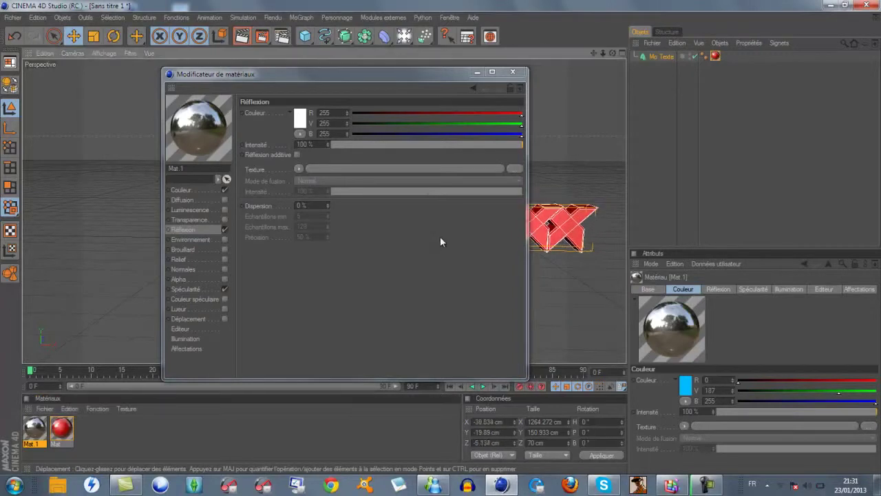
drag(581, 237, 441, 236)
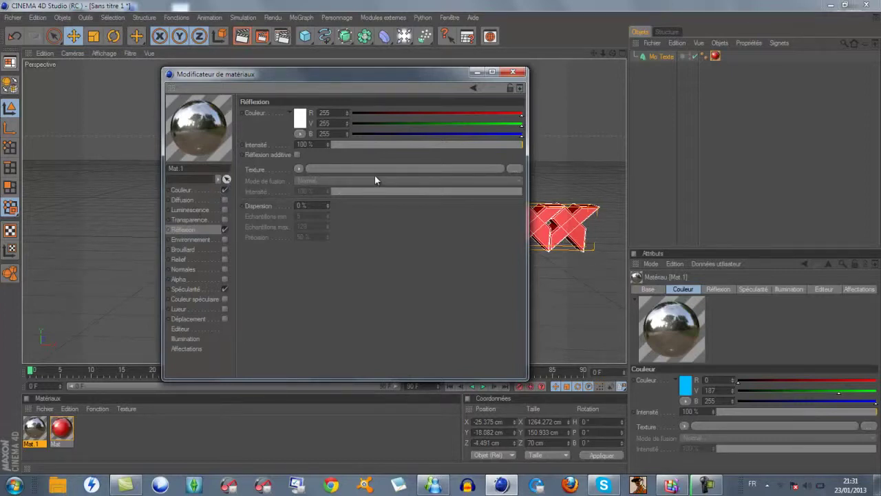
click(387, 146)
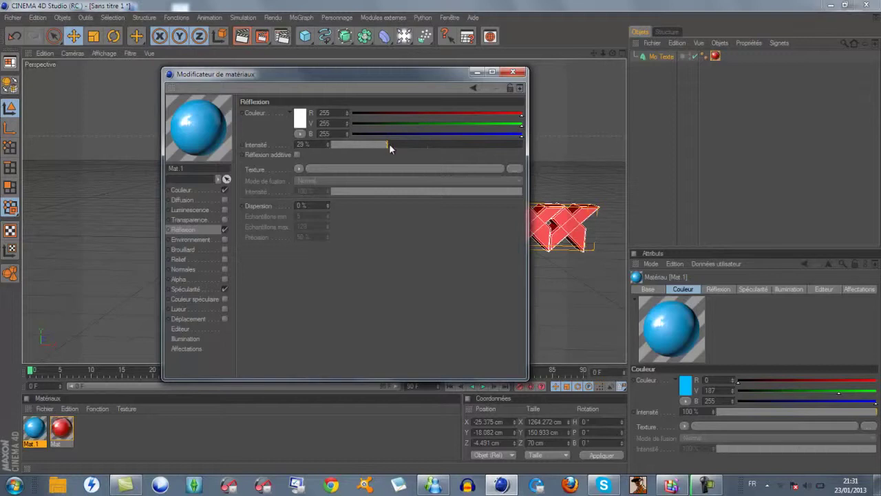
drag(389, 145, 394, 146)
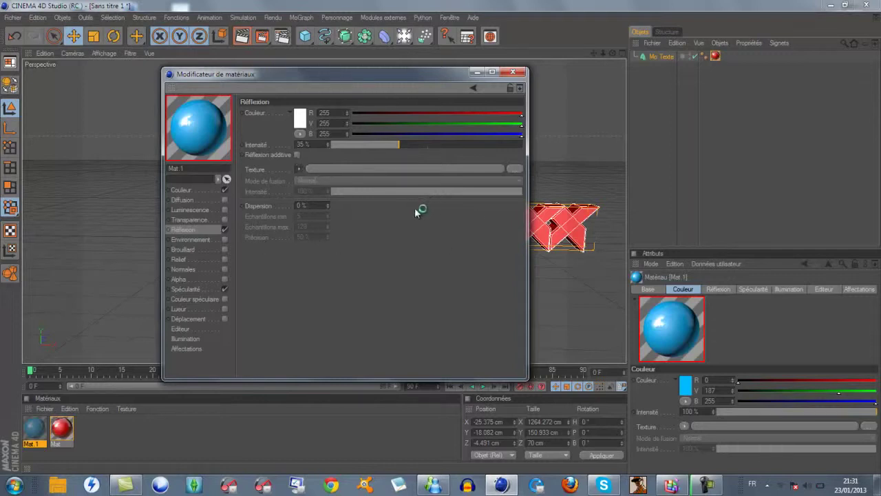
click(299, 170)
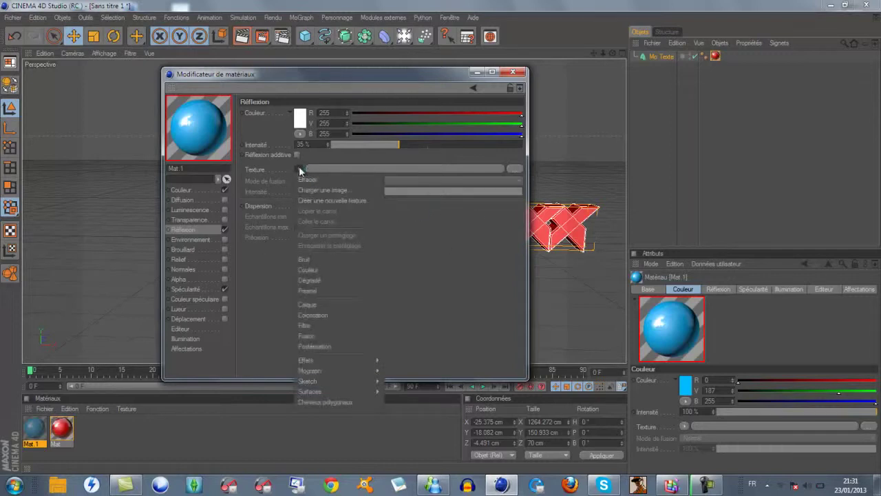
click(333, 291)
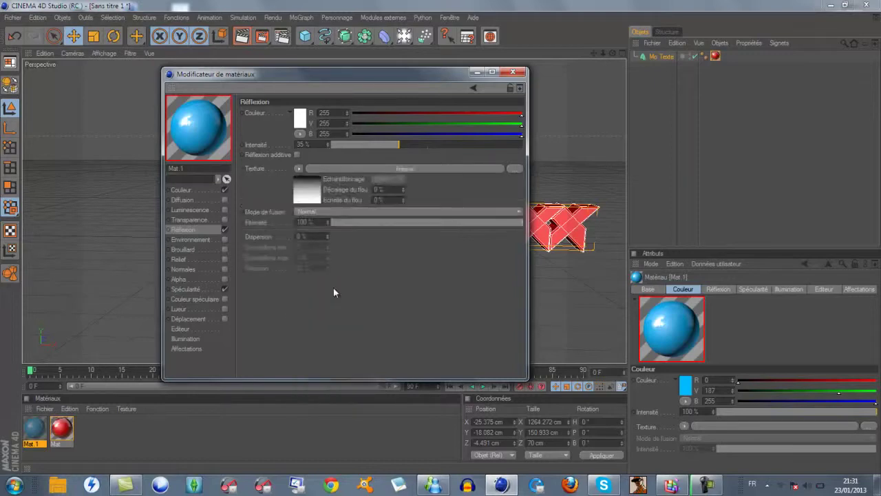
Close the material editor and drag Mat 1 onto the Mo Texte object
click(513, 73)
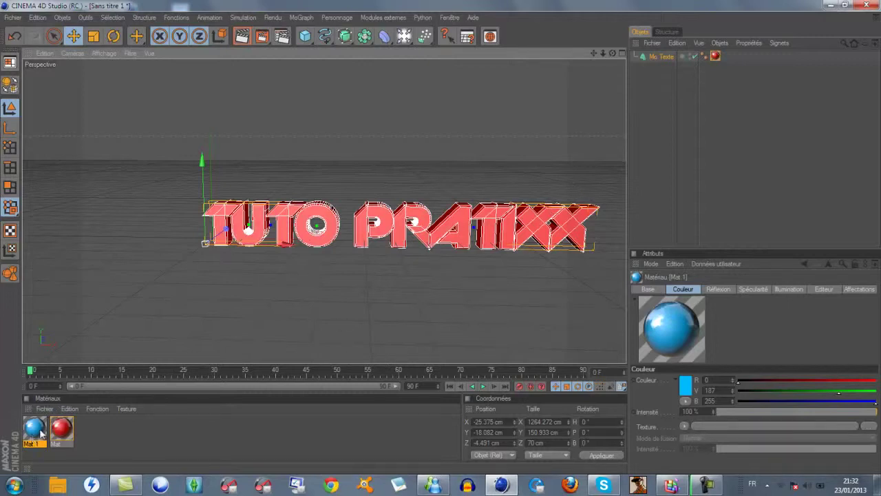
drag(41, 433, 676, 56)
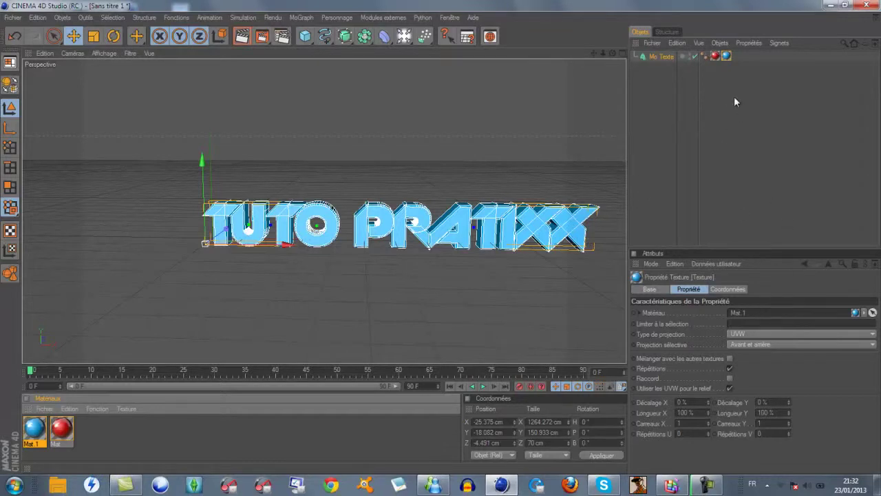
Move the blue texture tag before the red one and limit the red tag to selection C1
click(727, 58)
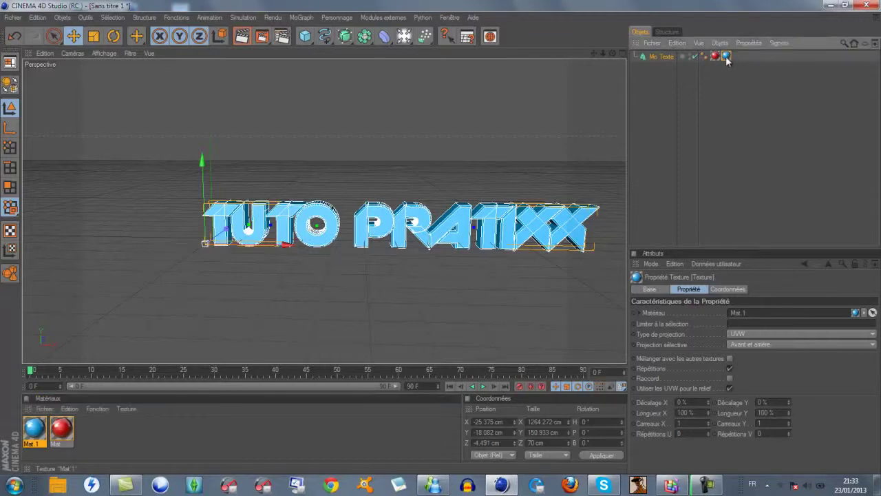
drag(727, 59, 700, 56)
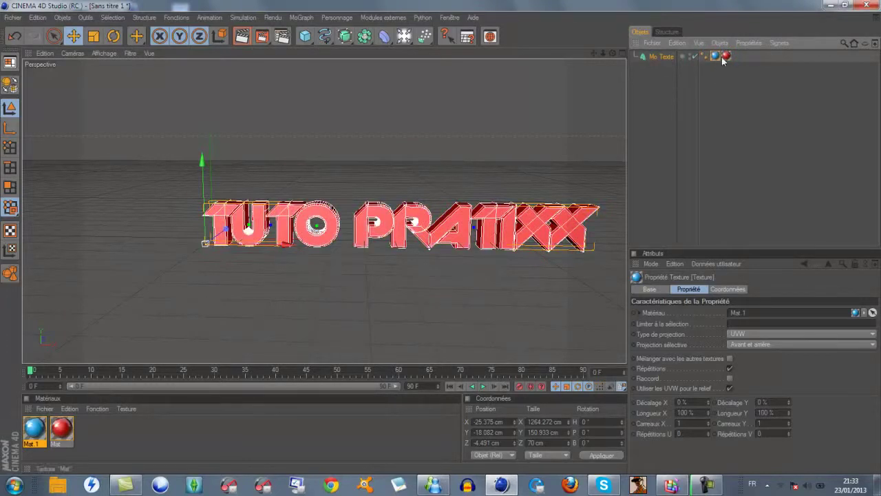
click(726, 56)
click(667, 56)
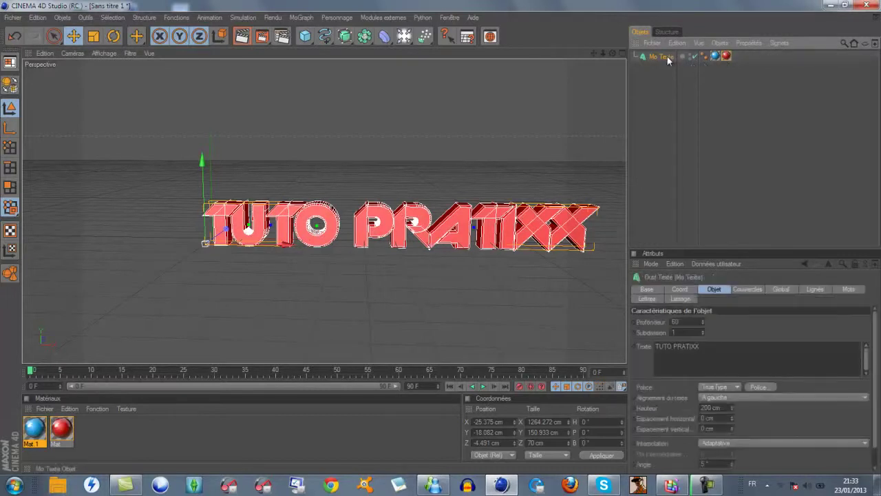
click(726, 56)
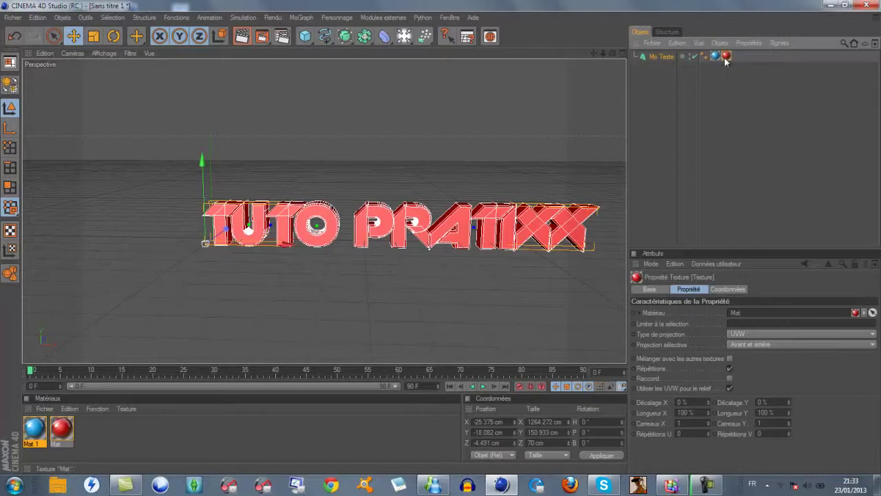
click(654, 289)
click(685, 289)
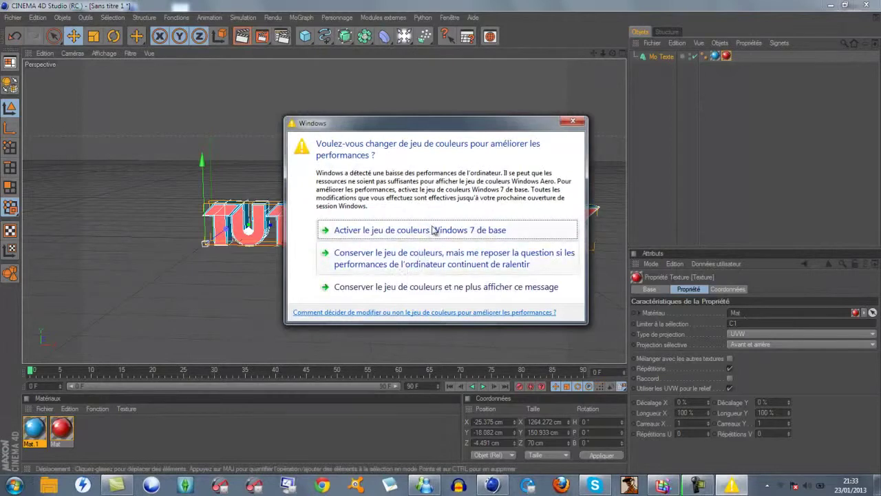
Dismiss the Windows colour-scheme warning and run a test render of the red-and-blue text
click(429, 287)
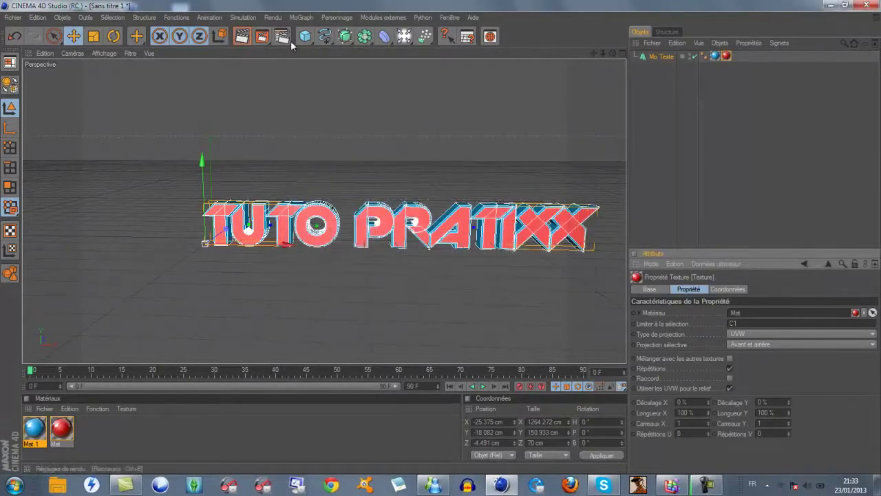
click(246, 40)
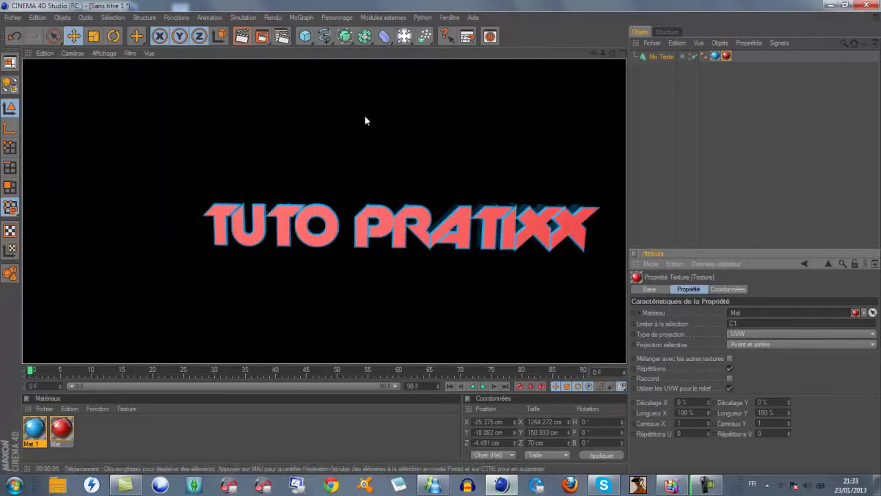
click(326, 98)
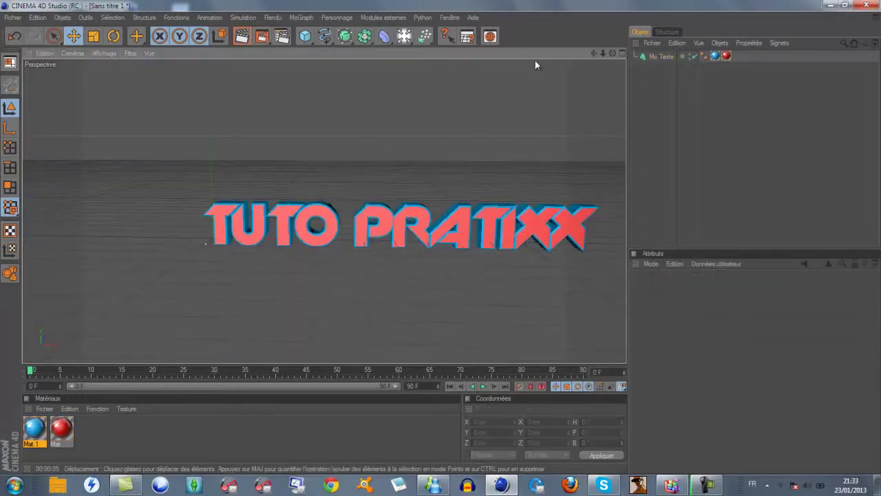
Pull the camera back and zoom to frame the TUTO PRATIXX text
drag(594, 53, 502, 148)
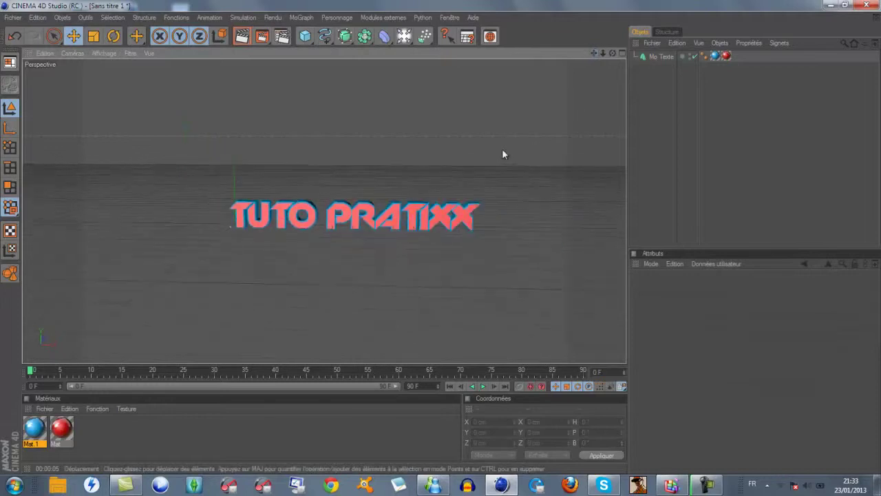
scroll(484, 144, down, 1)
scroll(484, 143, up, 2)
scroll(484, 144, down, 1)
scroll(484, 144, up, 1)
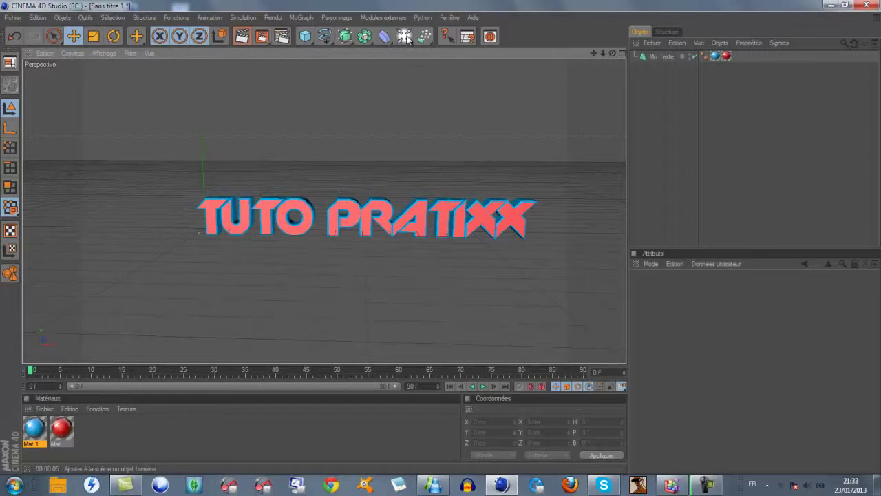
Add a 2000 x 2000 cm Sol floor and move the Mo Texte text up and left above it
click(407, 39)
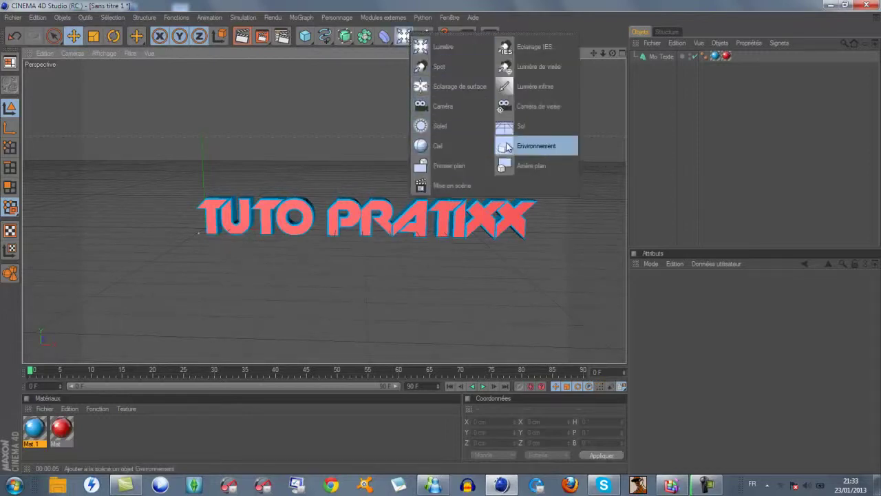
click(544, 127)
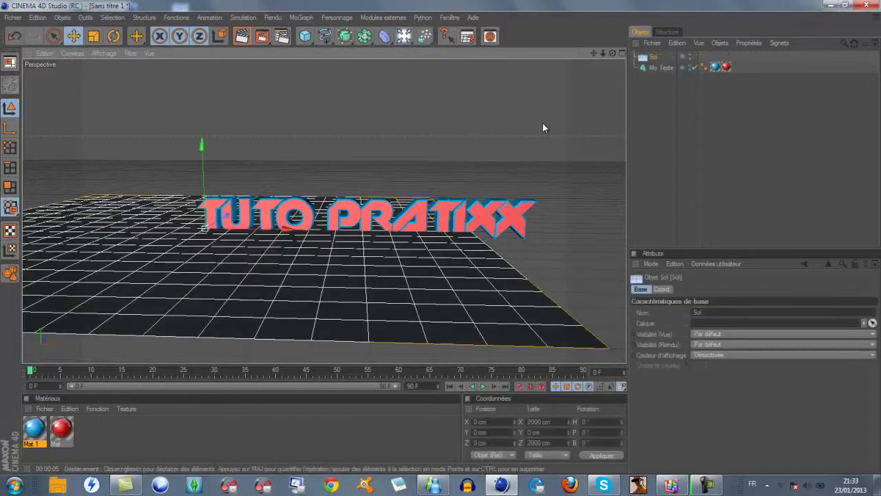
click(392, 208)
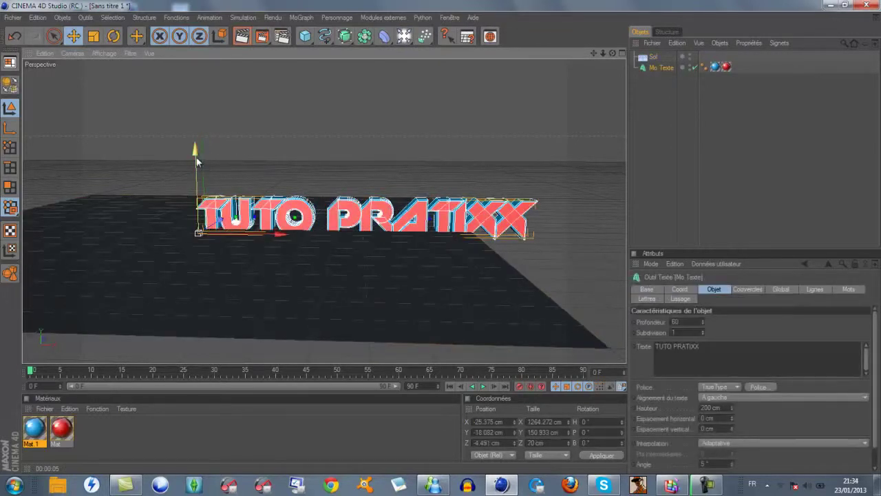
drag(197, 156, 442, 239)
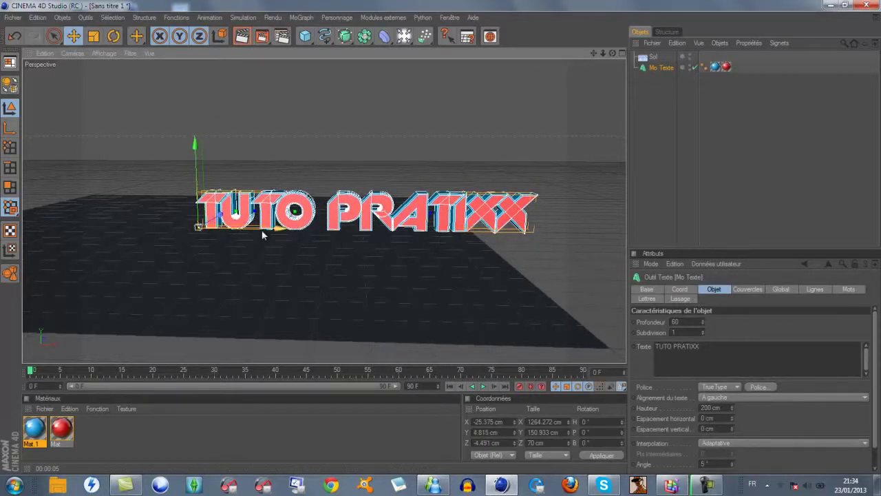
drag(265, 234, 463, 242)
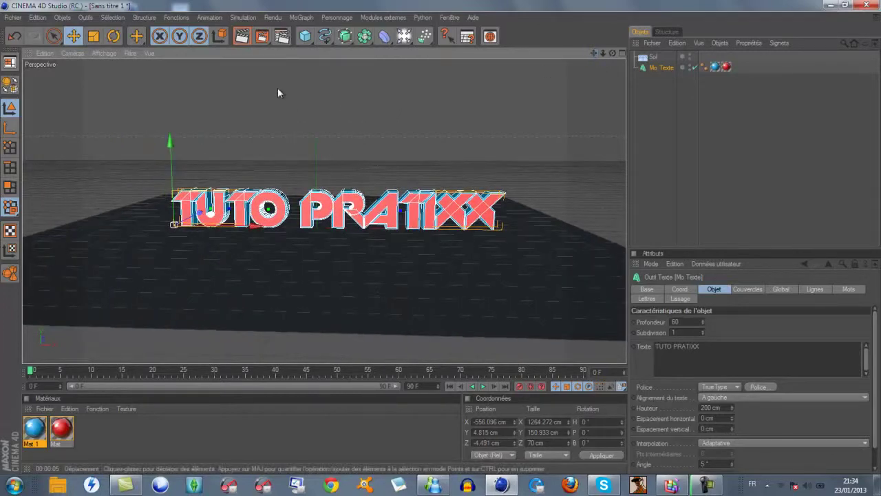
click(345, 251)
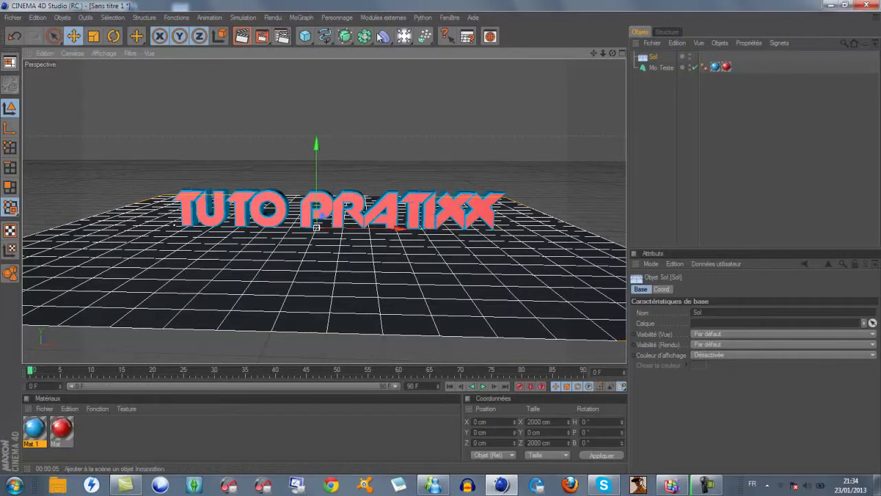
Add a second floor, Sol 1, rotate it 90° upright, and push it behind the text as a wall
click(404, 36)
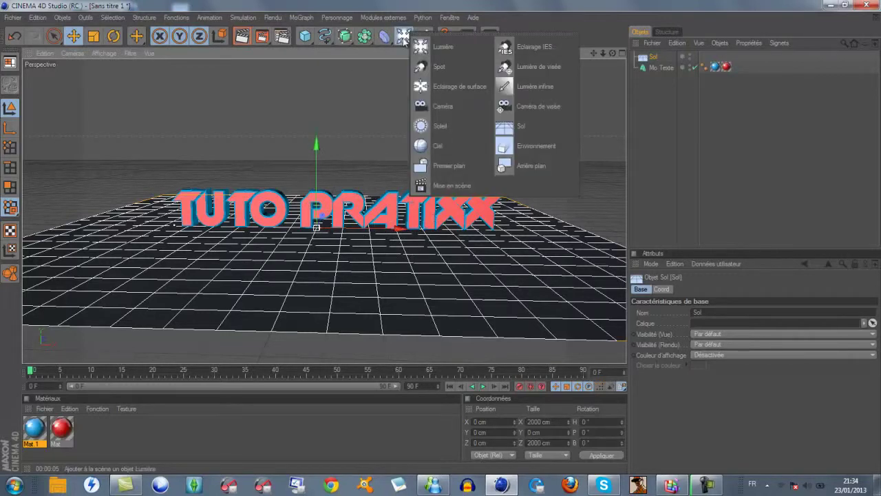
click(540, 122)
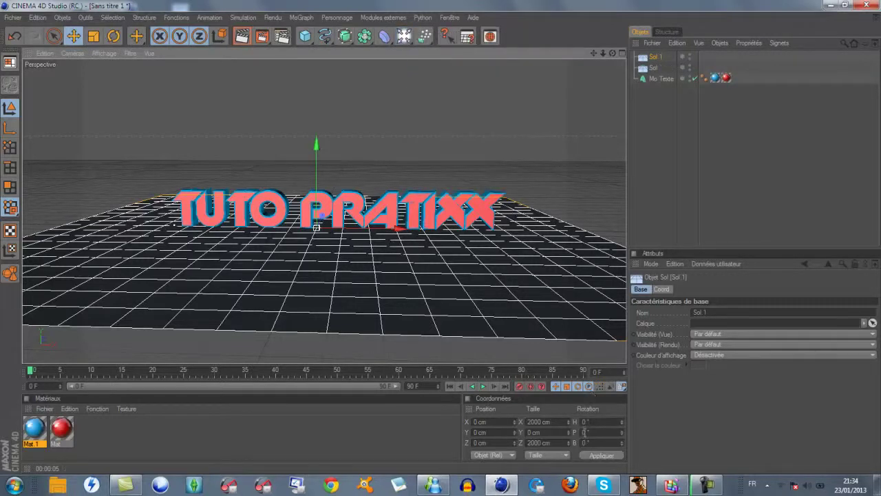
click(586, 432)
text(90)
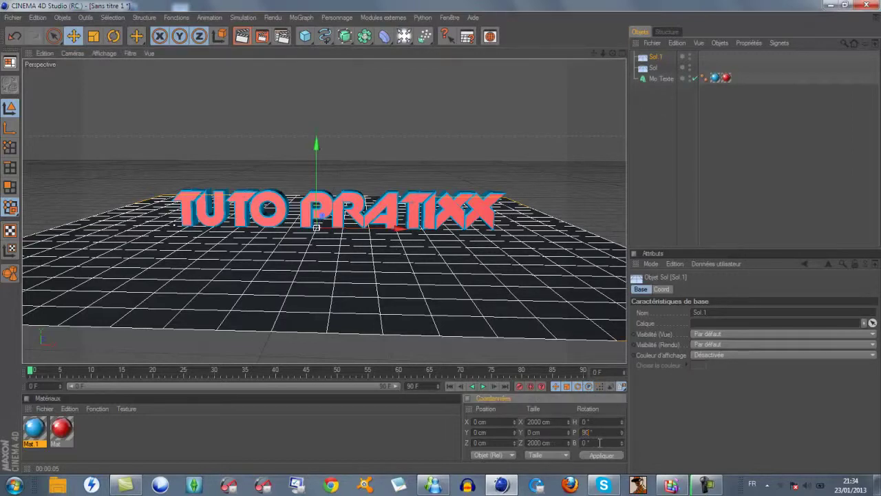
key(Return)
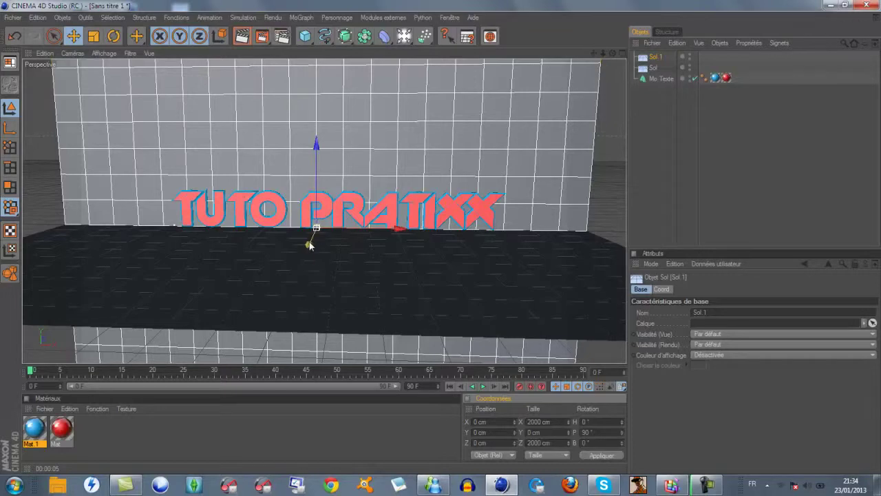
mouse_move(308, 246)
mouse_down()
mouse_move(441, 229)
mouse_move(436, 304)
mouse_move(442, 224)
mouse_up()
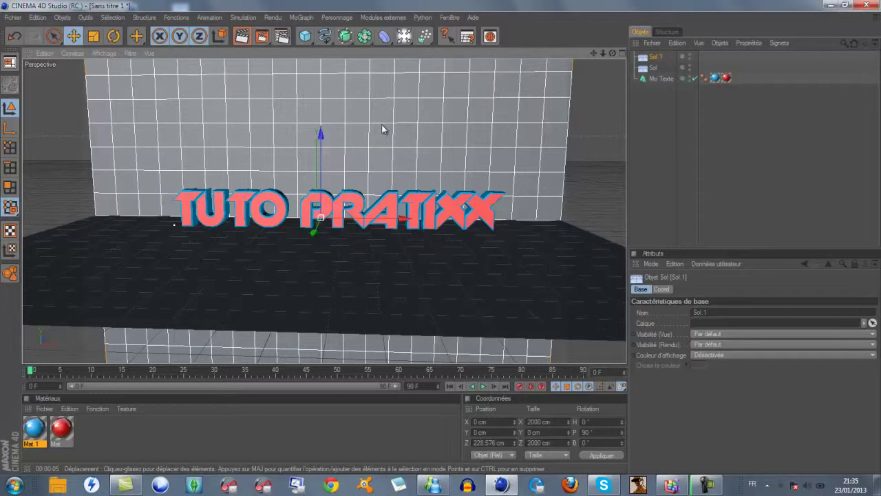
mouse_move(593, 5)
mouse_down()
mouse_move(549, 69)
mouse_move(258, 278)
mouse_move(507, 104)
mouse_move(499, 92)
mouse_up()
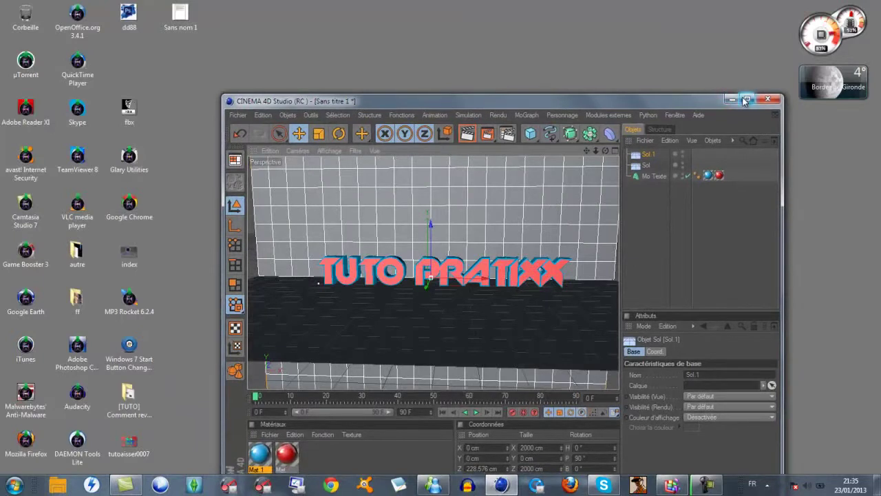
Open tutoaisser0007 in Paint, zoom out to see the whole render, then minimise Paint
double_click(137, 448)
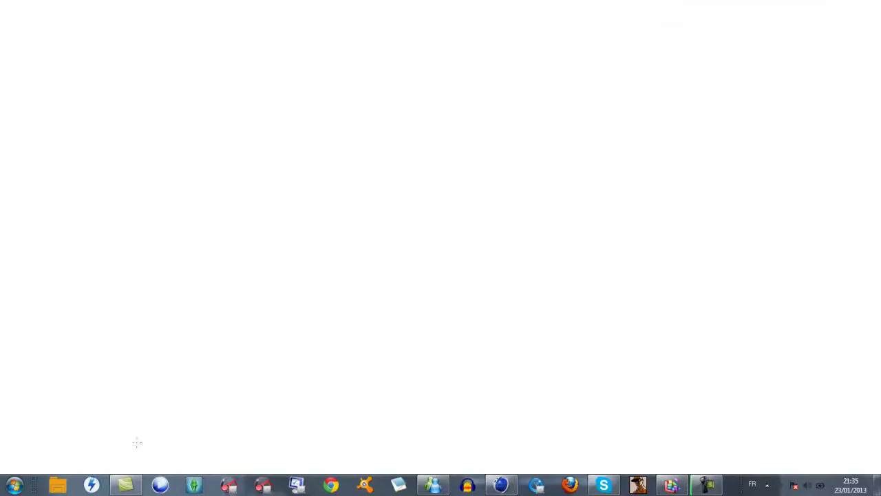
scroll(633, 270, down, 2)
scroll(632, 270, down, 3)
scroll(633, 270, down, 1)
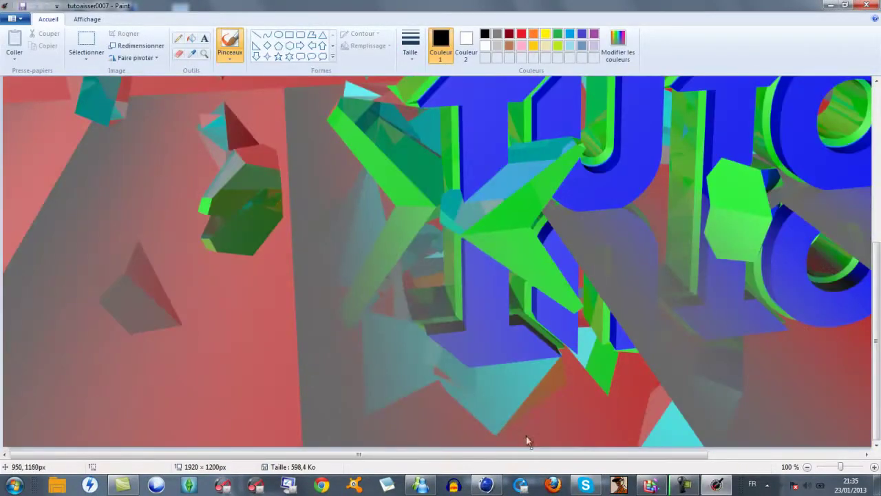
drag(522, 455, 635, 455)
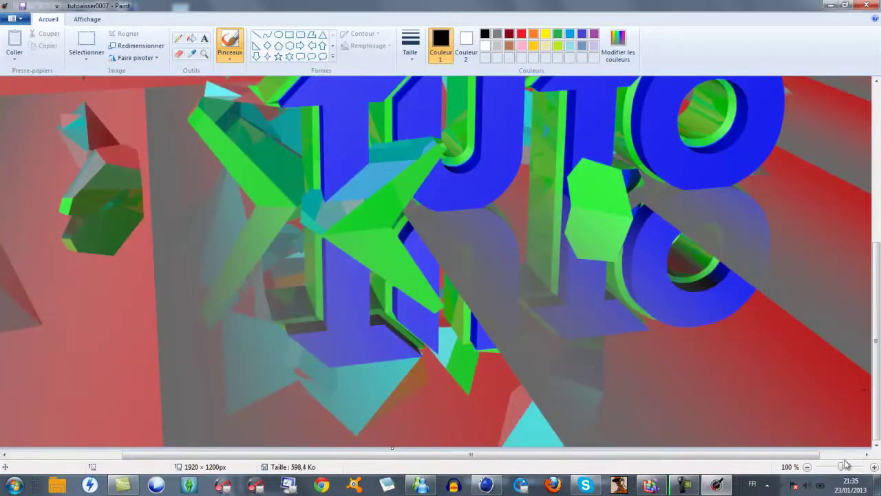
drag(841, 467, 821, 467)
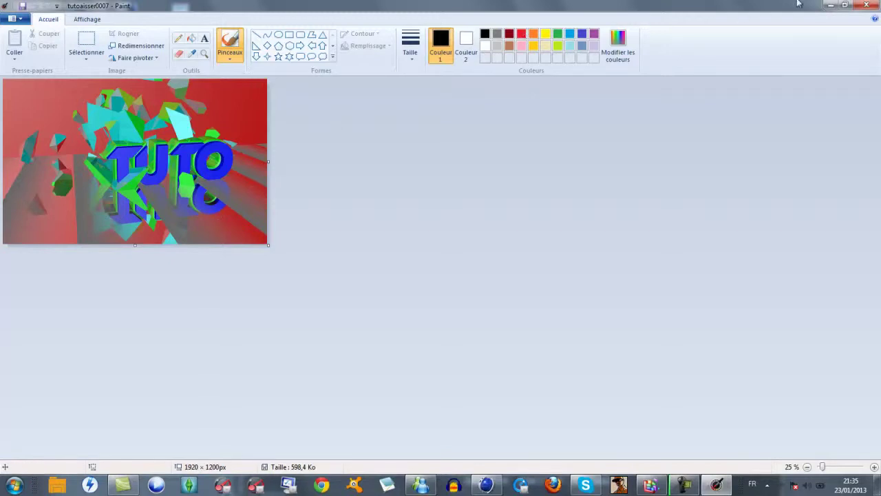
click(837, 6)
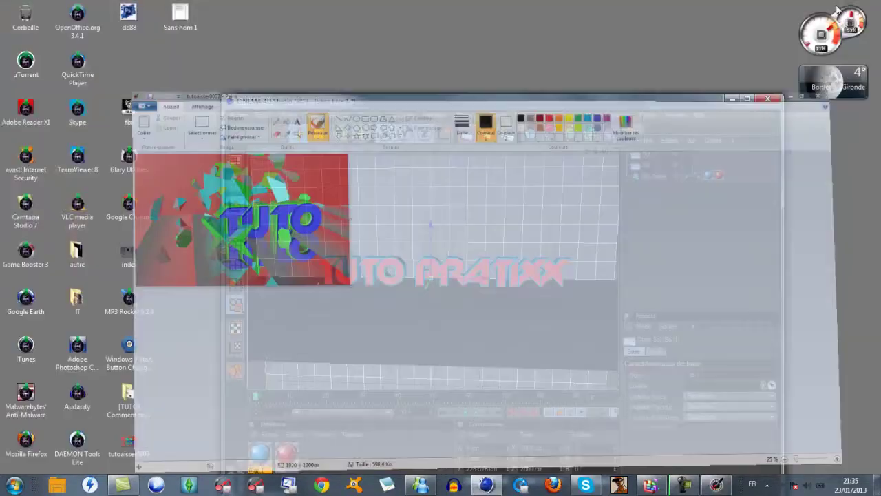
Maximise the Cinema 4D window, restore it, then maximise it again
click(747, 99)
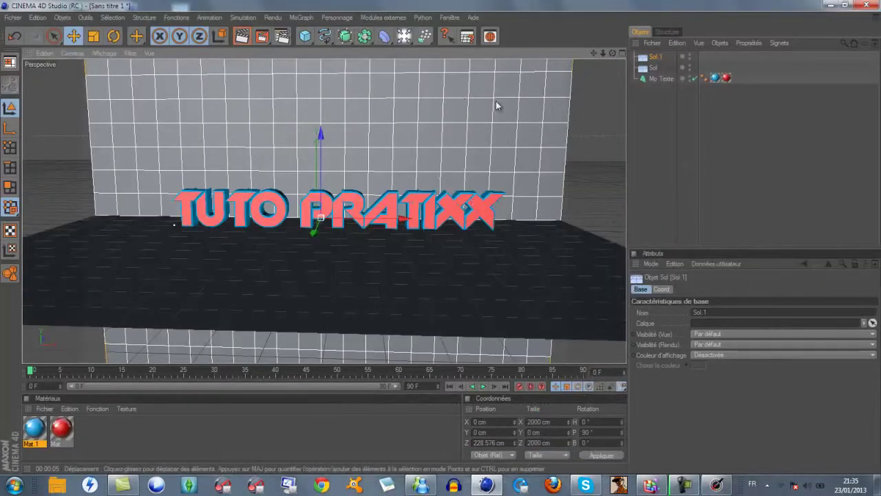
click(846, 6)
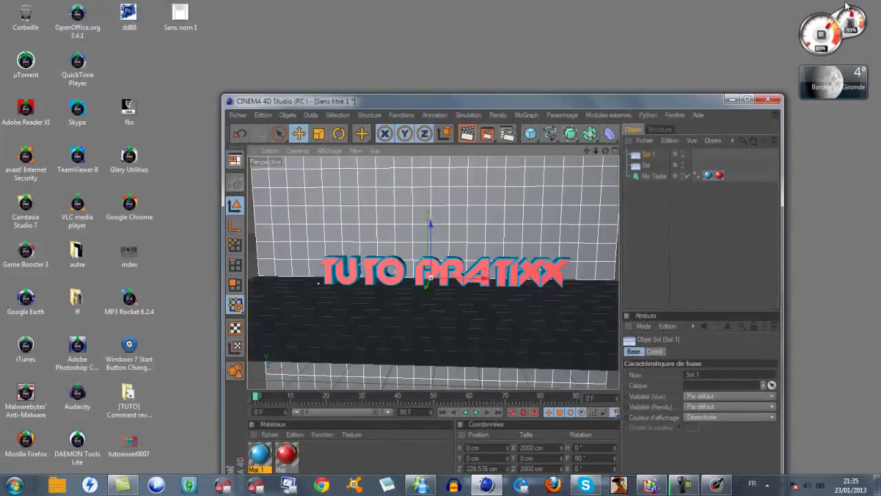
click(748, 101)
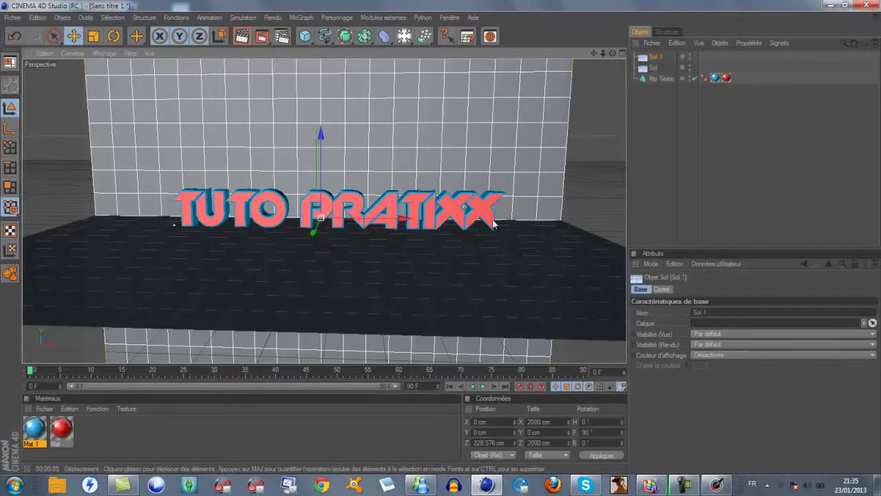
Create a new material, Mat 2, keeping its default light grey colour
double_click(114, 438)
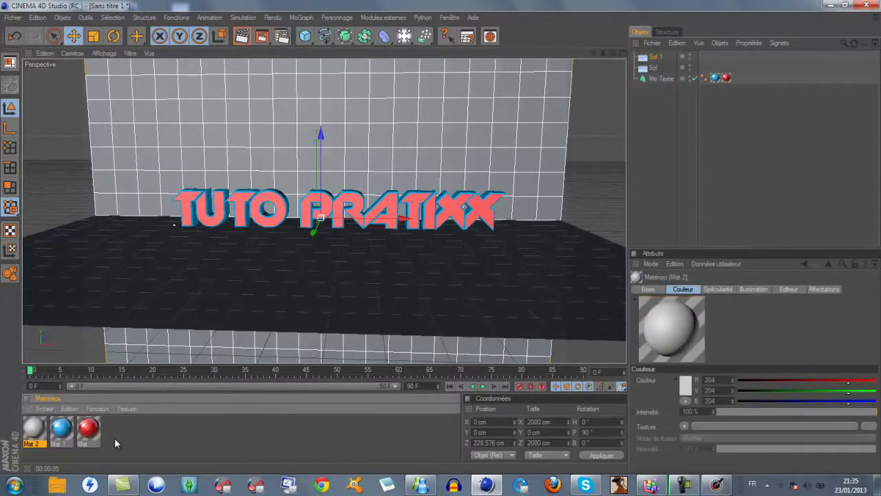
double_click(31, 439)
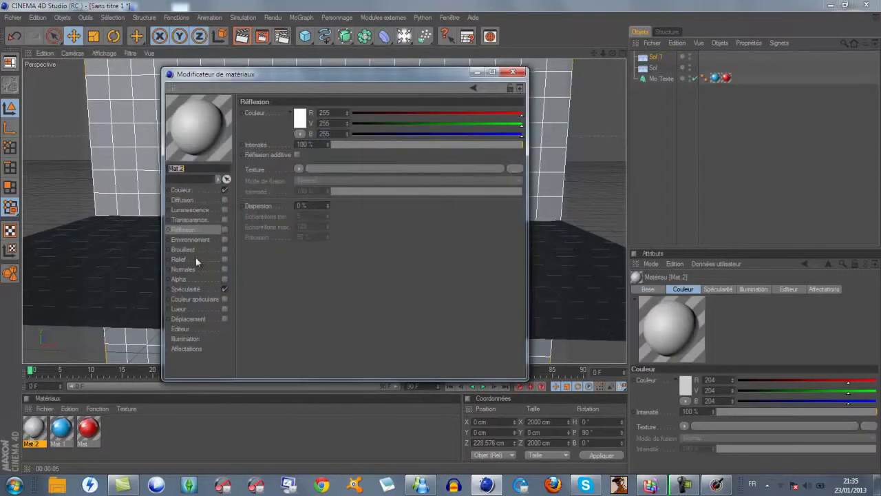
click(199, 190)
click(293, 124)
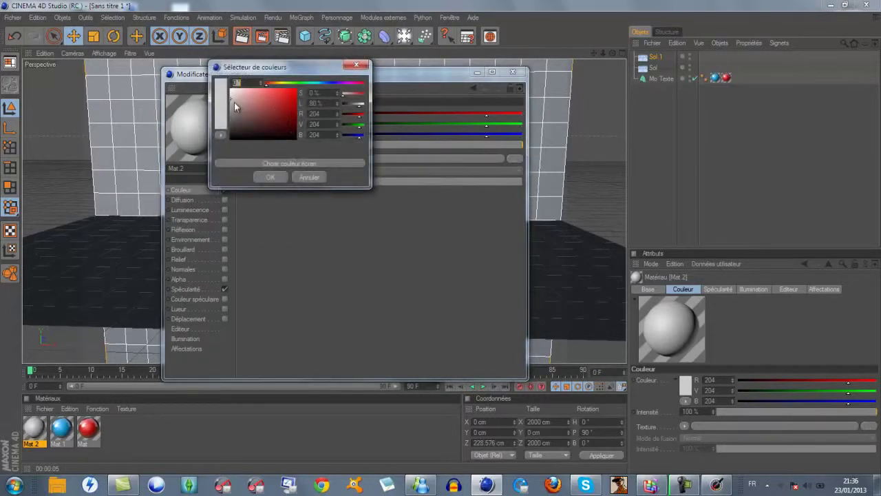
click(269, 179)
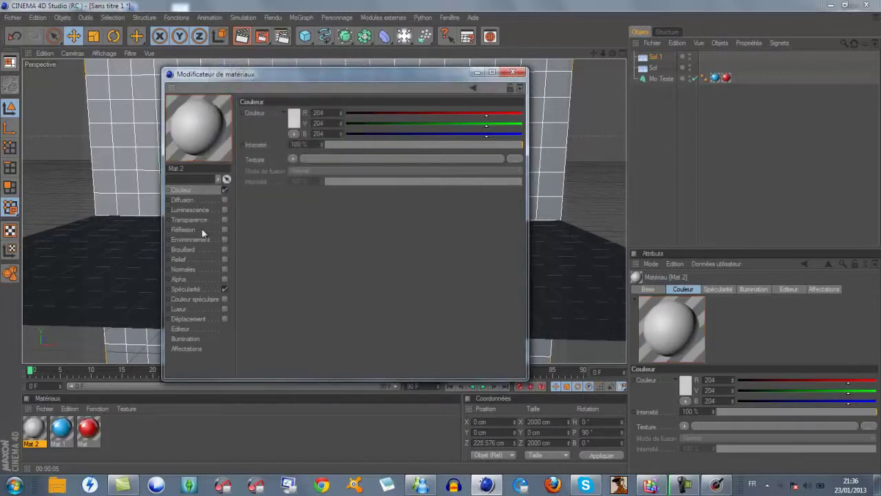
Enable Mat 2's reflection at 39% intensity with a Dégradé texture
click(193, 230)
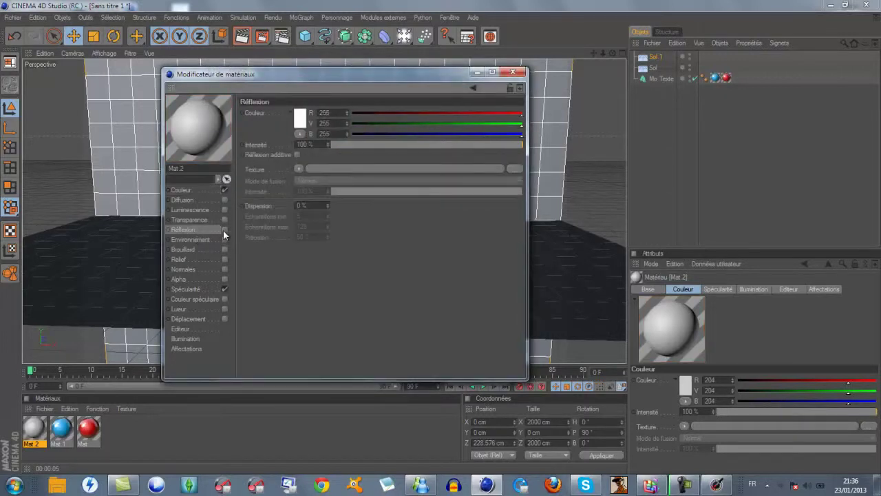
click(224, 229)
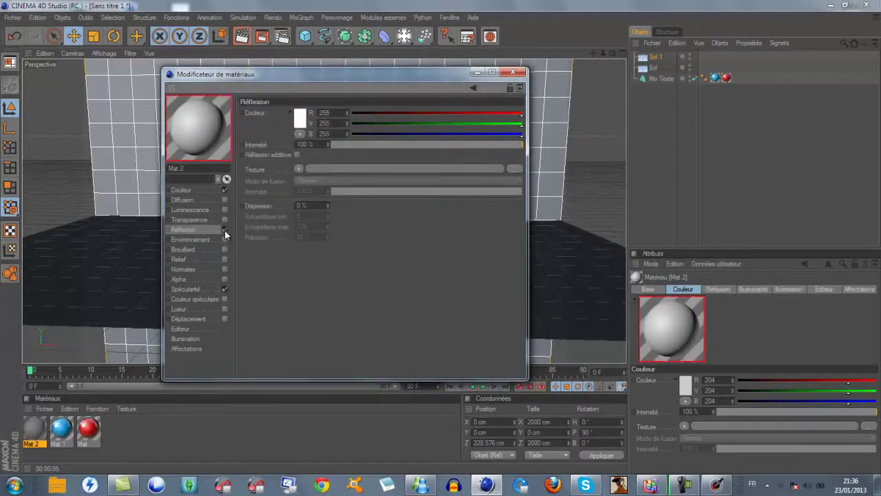
click(421, 144)
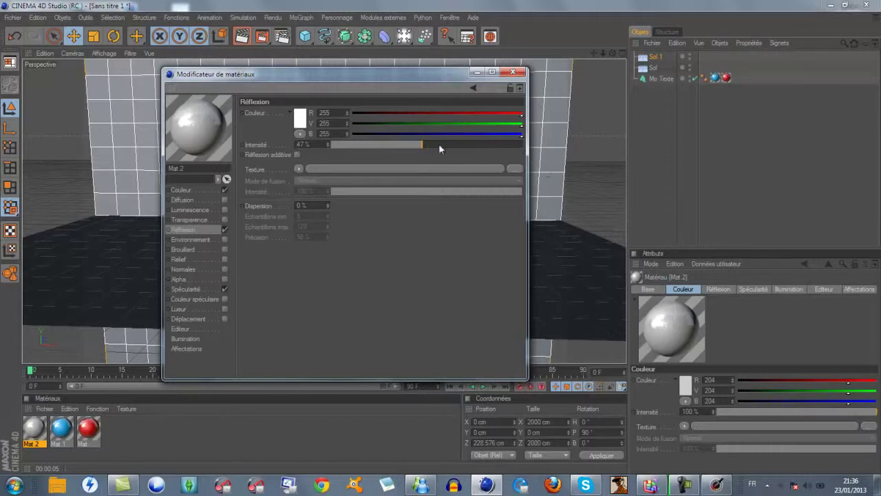
click(407, 145)
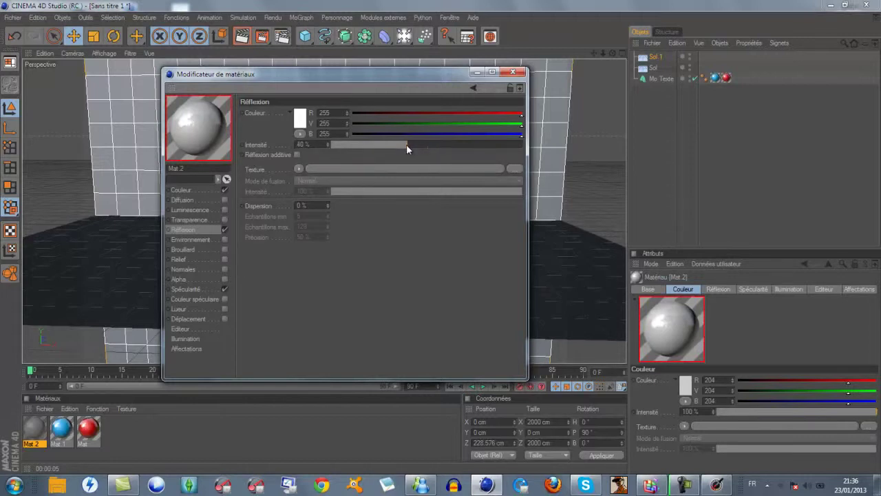
click(407, 145)
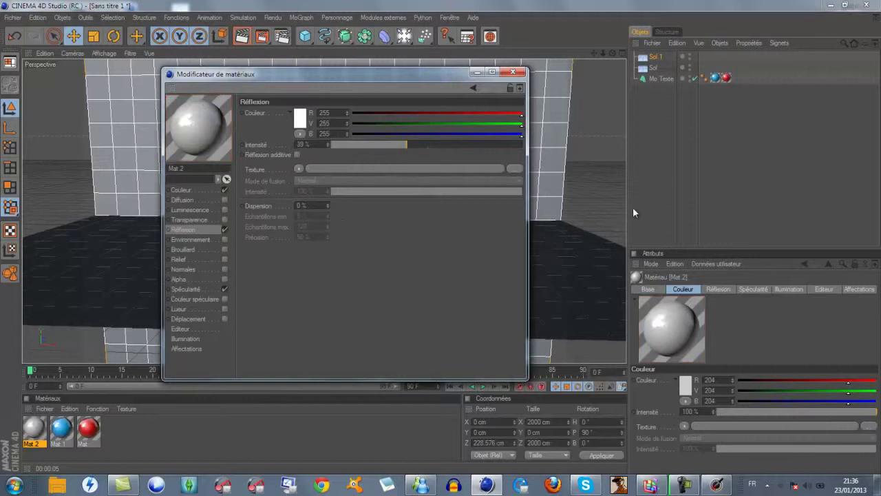
click(298, 169)
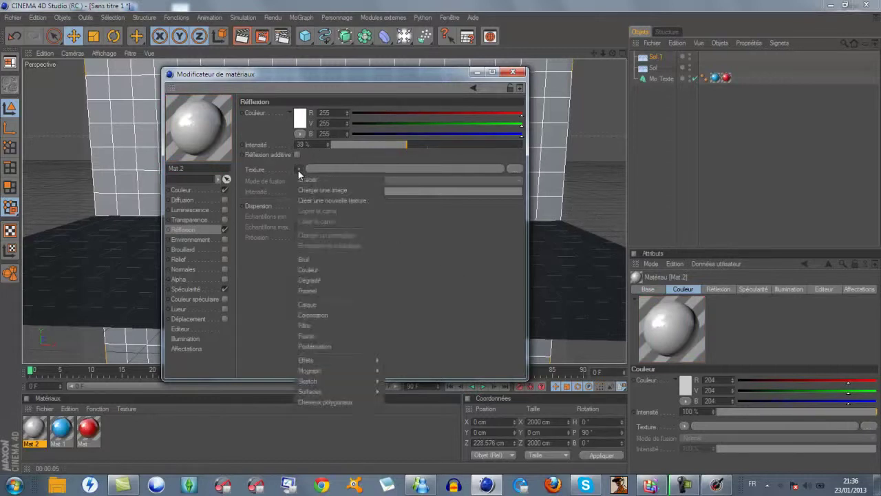
click(322, 282)
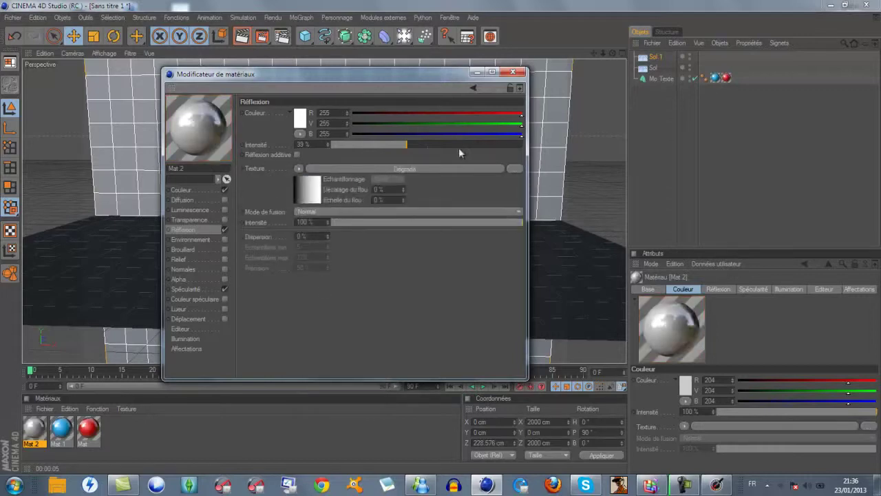
click(513, 71)
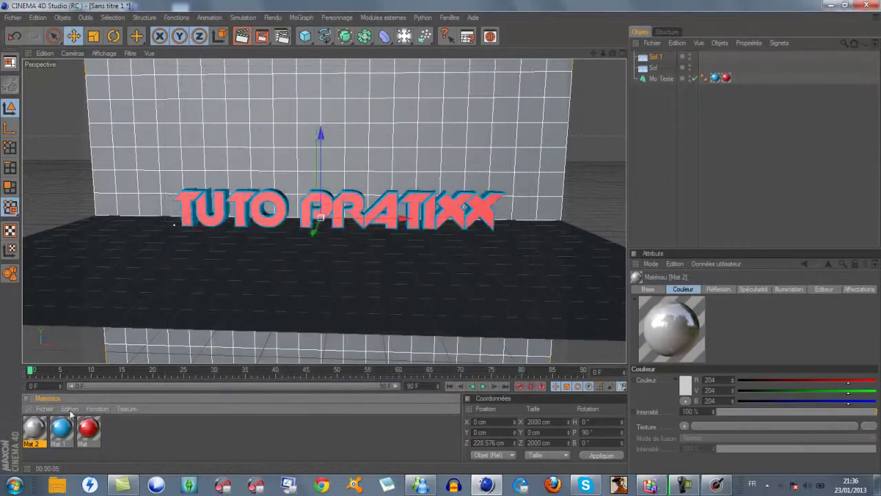
Assign Mat 2 to the Sol floor and render a viewport preview of the reflection
mouse_move(37, 431)
mouse_down()
mouse_move(147, 332)
mouse_move(162, 302)
mouse_up()
mouse_move(289, 263)
mouse_down()
mouse_move(350, 266)
mouse_move(368, 288)
mouse_up()
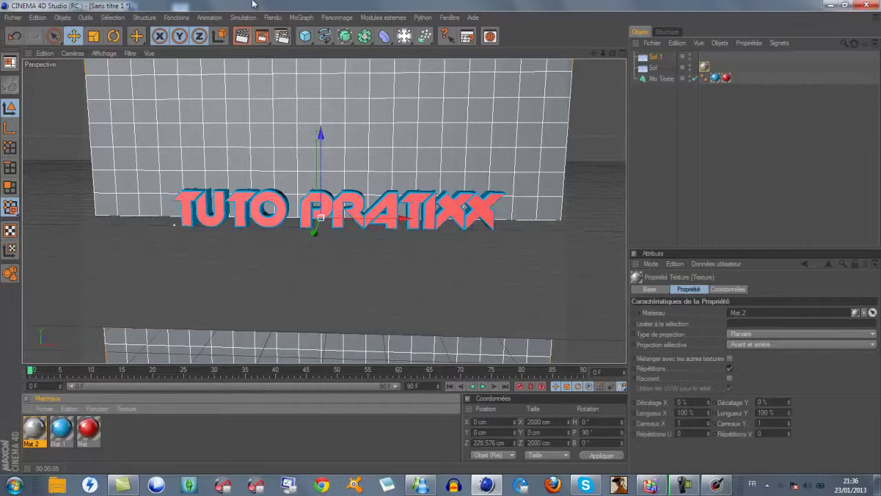
click(241, 37)
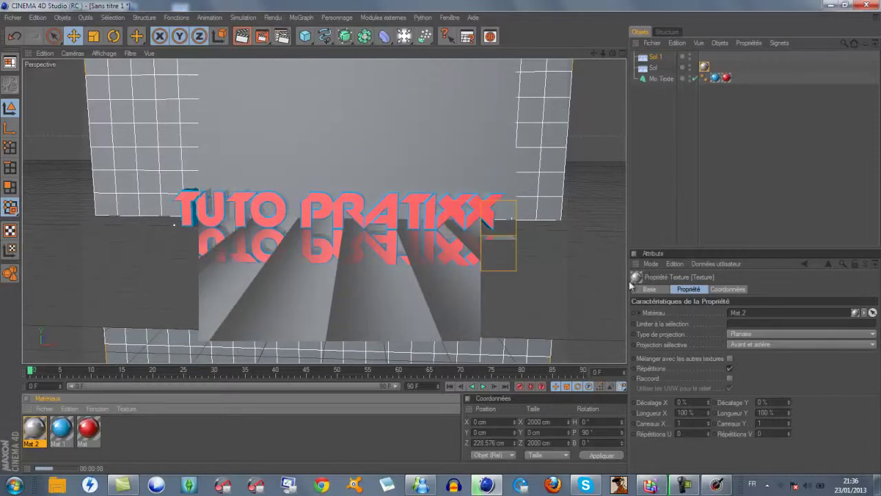
click(413, 269)
Re-render the viewport preview, then select the blue material tag on Mo Texte
scroll(414, 241, up, 1)
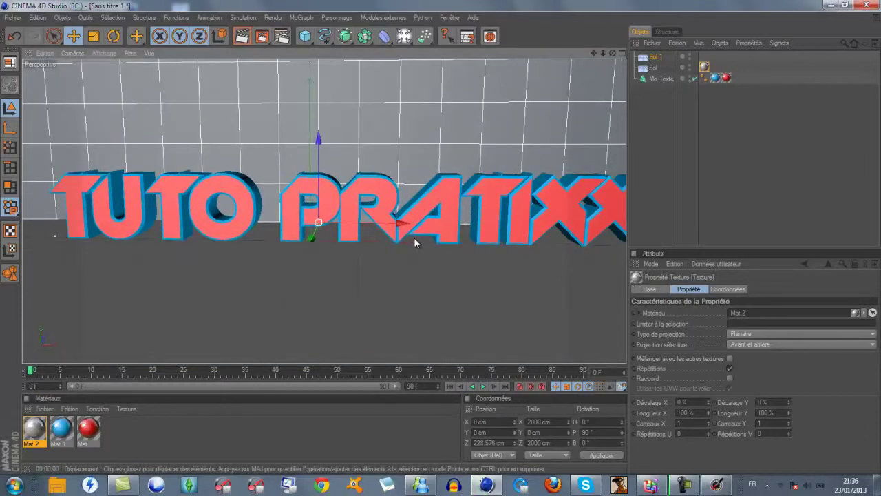
scroll(413, 227, down, 3)
click(243, 35)
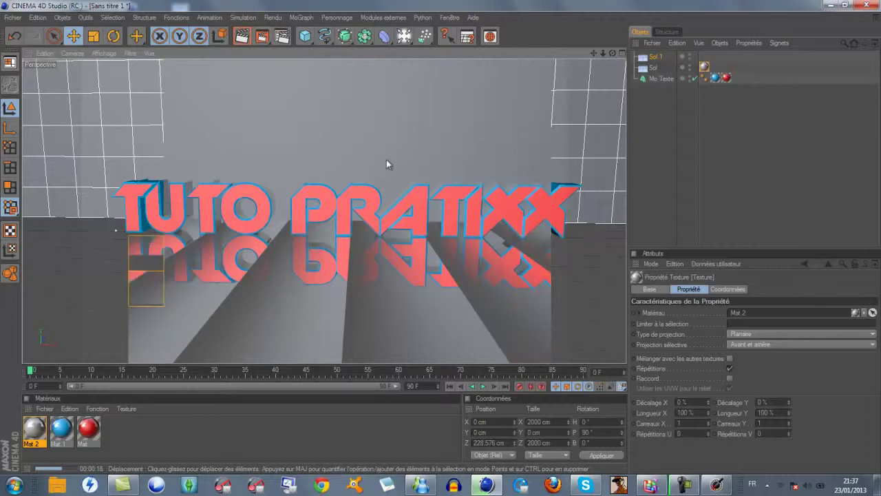
click(340, 129)
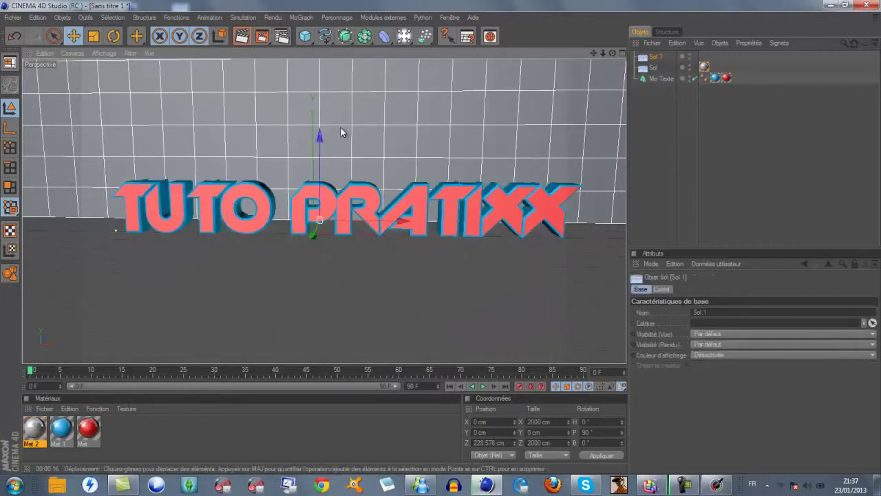
click(716, 80)
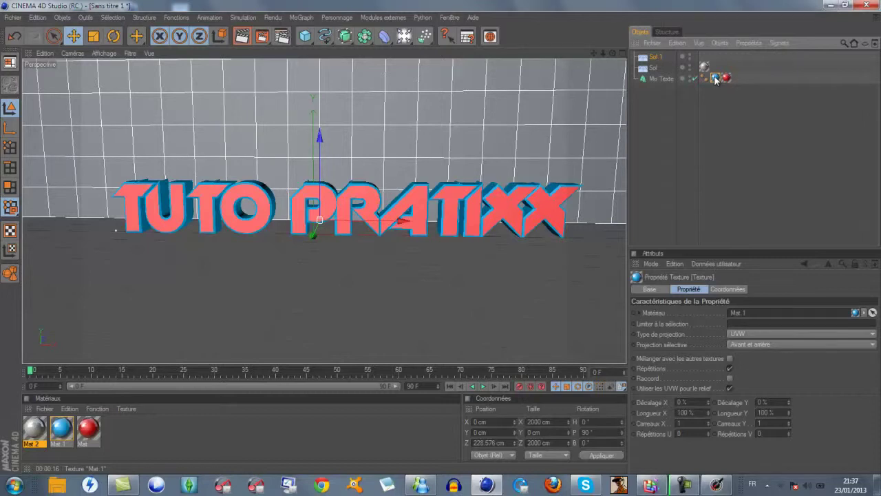
Remove the blue tag from the text and lower Mat 1's reflection intensity to about 27%
key(Delete)
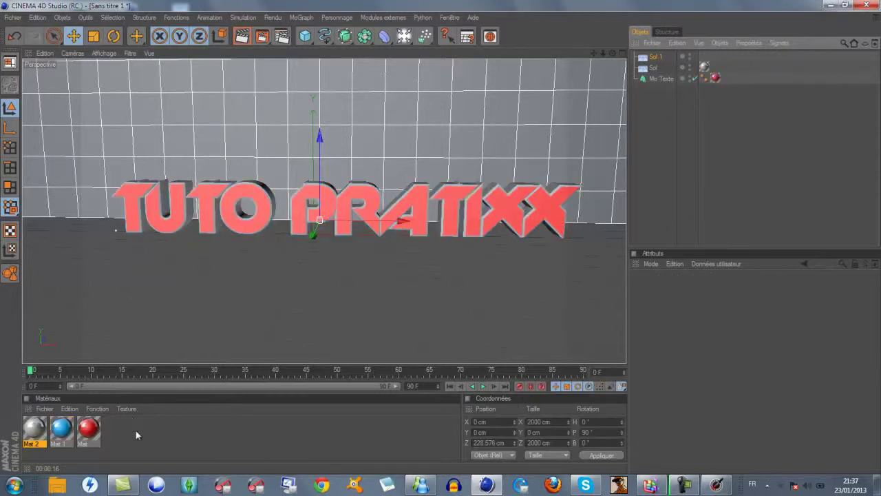
click(61, 429)
double_click(64, 434)
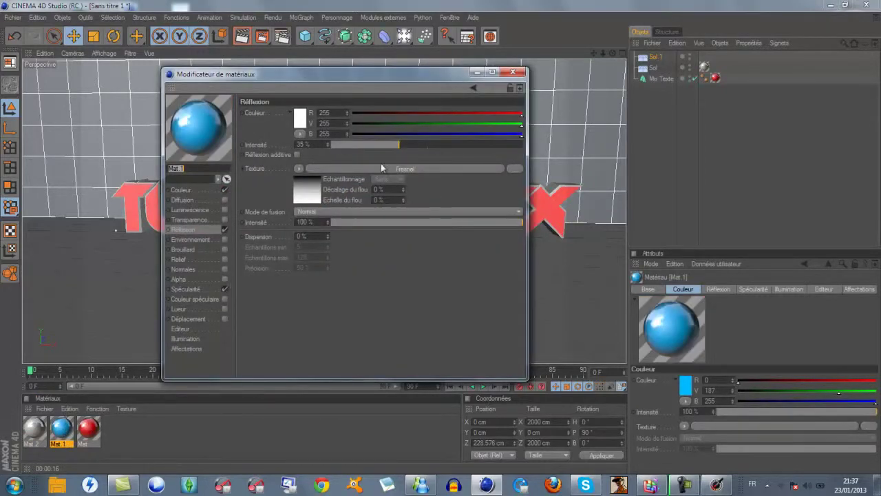
click(384, 146)
click(373, 146)
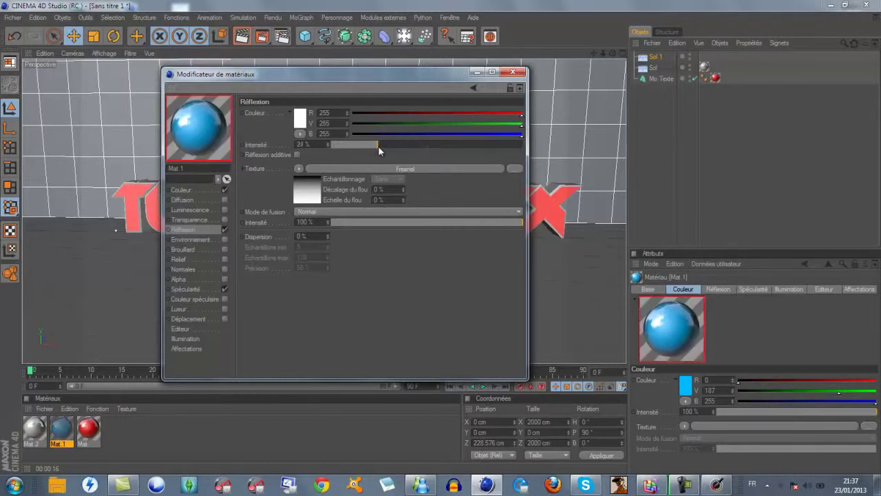
click(513, 73)
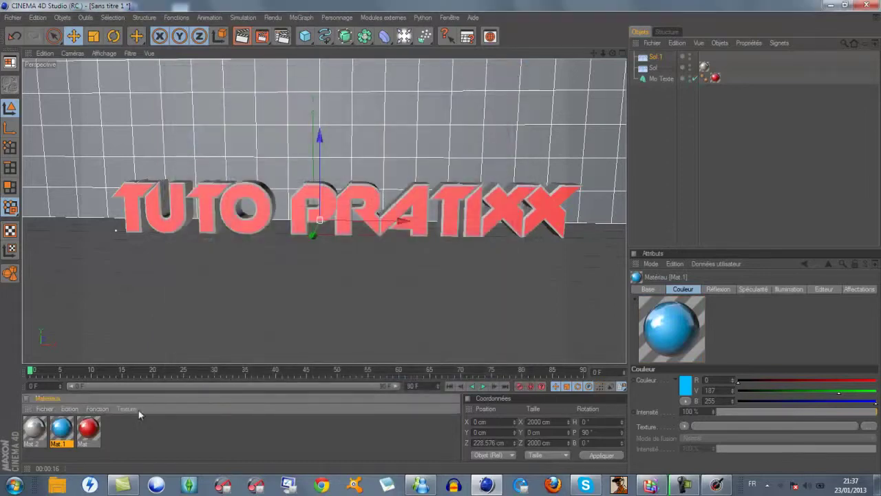
Apply the blue Mat.1 material to Mo Texte and delete the stray grey Mat.3
drag(60, 443, 671, 86)
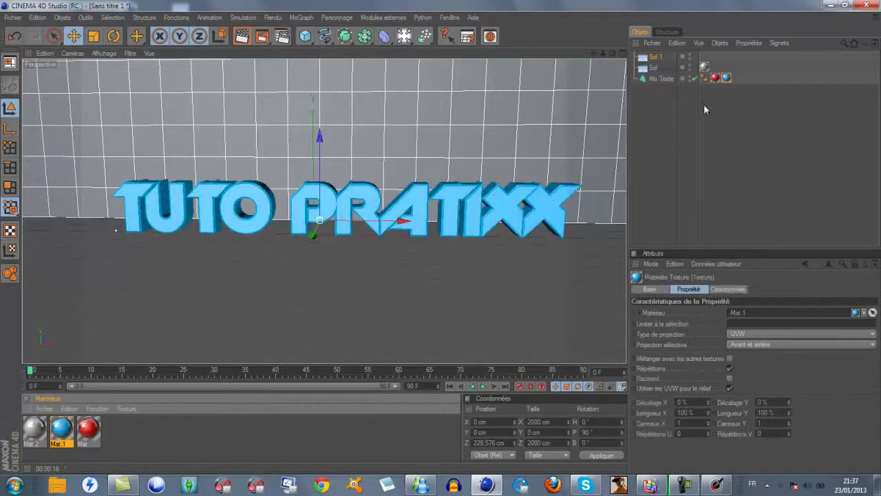
click(94, 437)
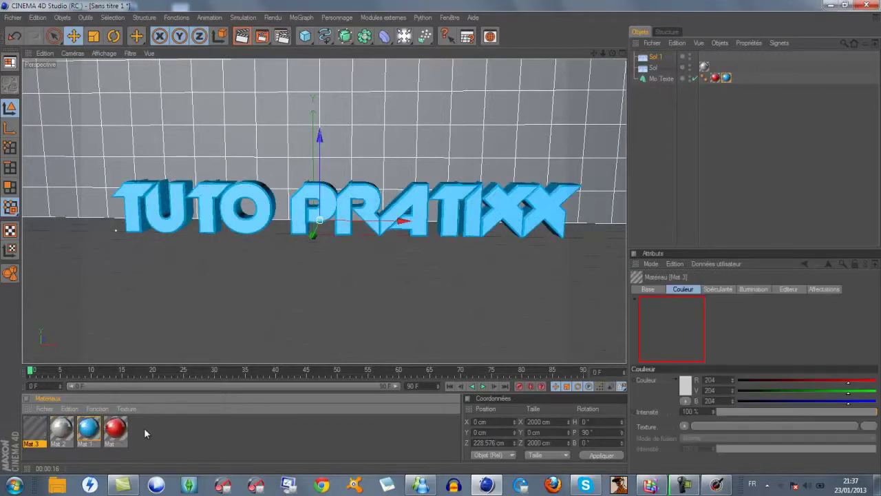
double_click(113, 429)
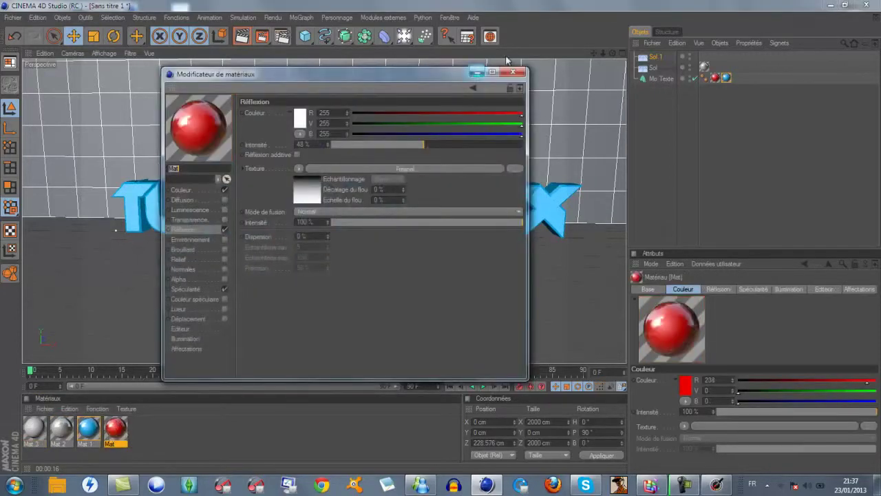
click(41, 430)
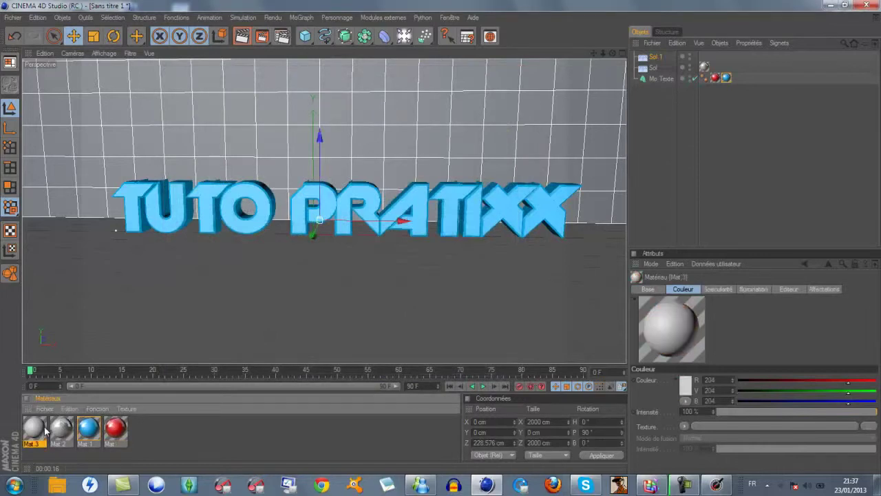
key(Delete)
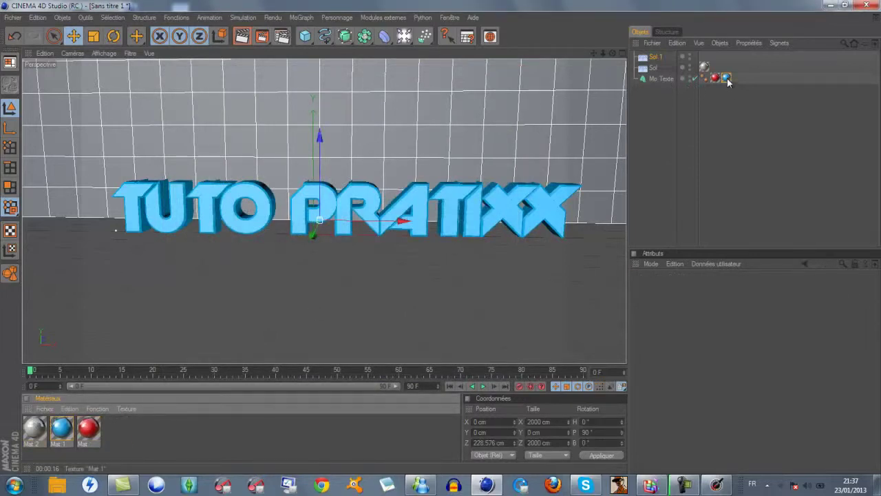
Move the red material tag after the blue tag and render a preview of the text
drag(727, 79, 712, 78)
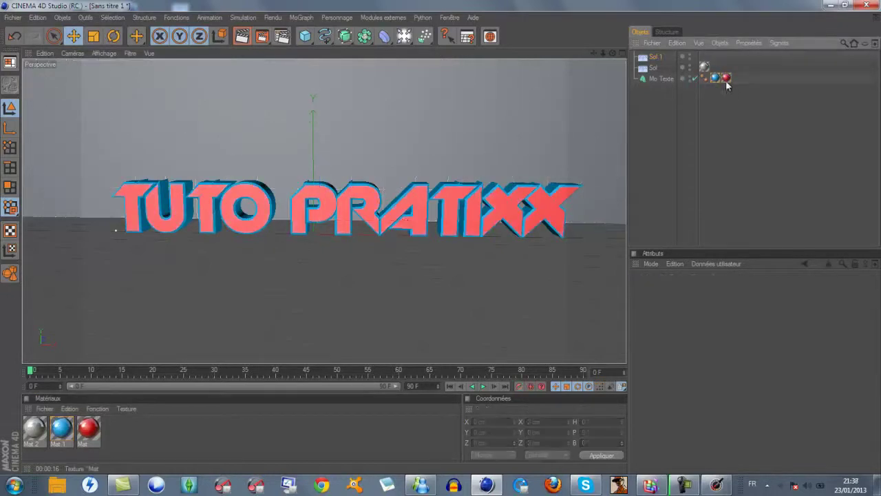
click(727, 77)
click(675, 138)
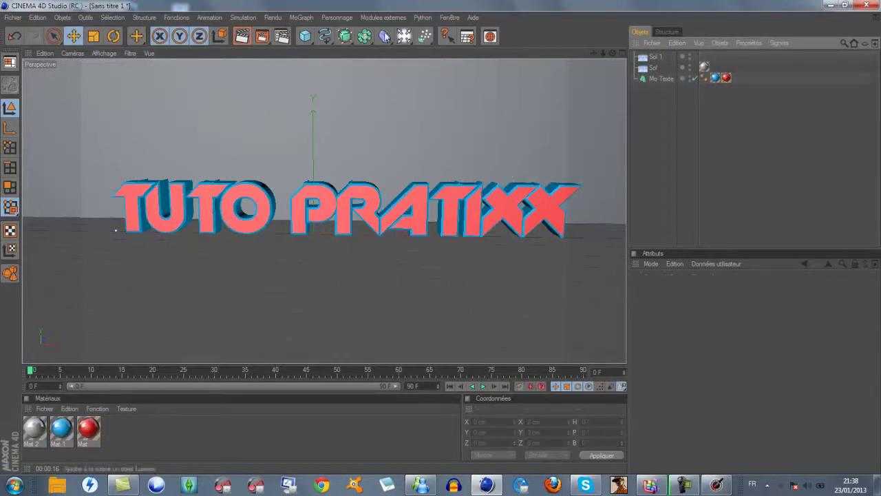
click(246, 41)
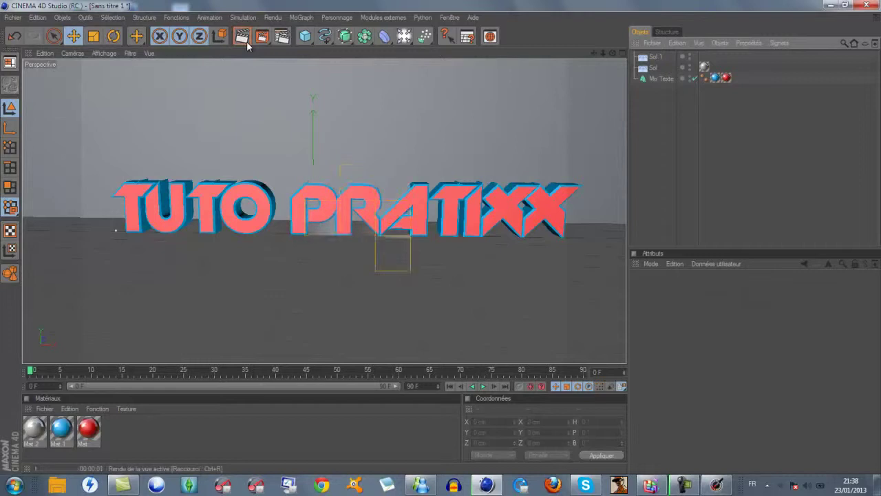
click(178, 129)
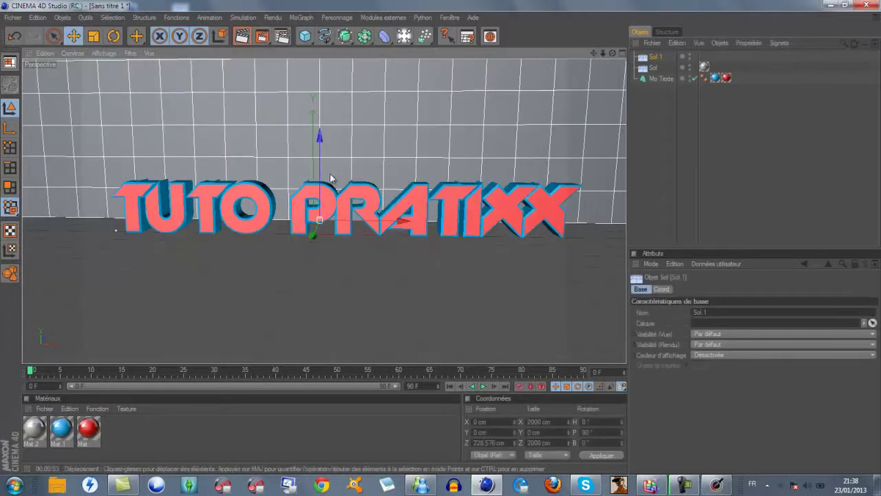
Delete the blue material tag from the text and remove the Mat 1 material
click(716, 78)
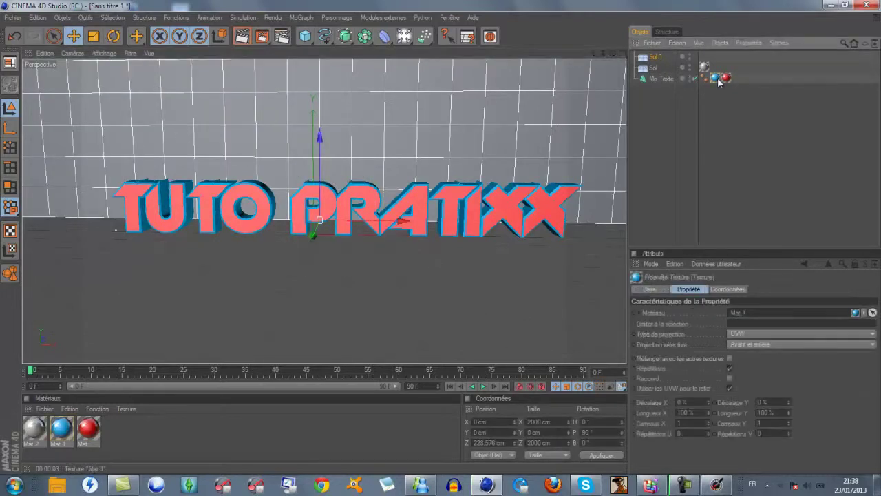
key(Delete)
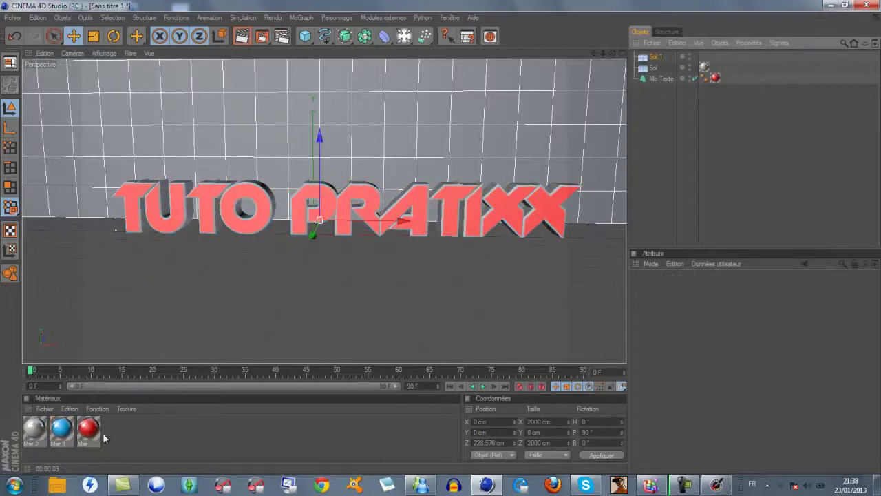
double_click(62, 428)
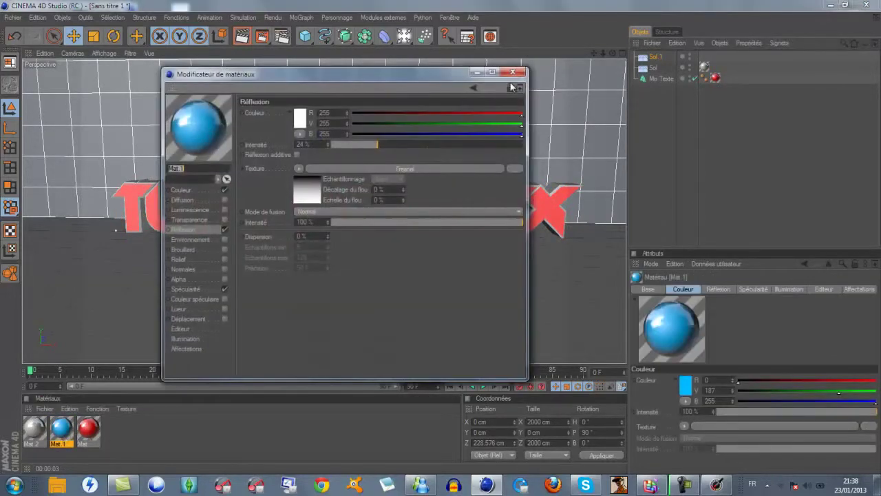
click(512, 71)
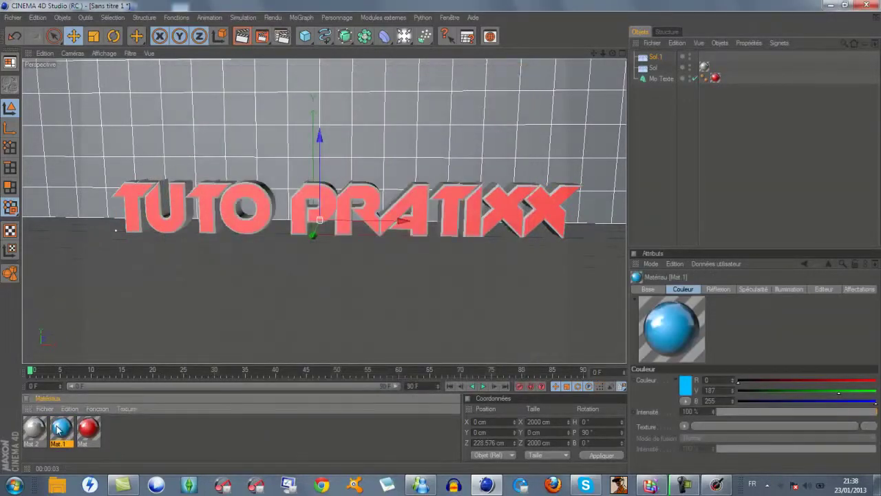
key(Delete)
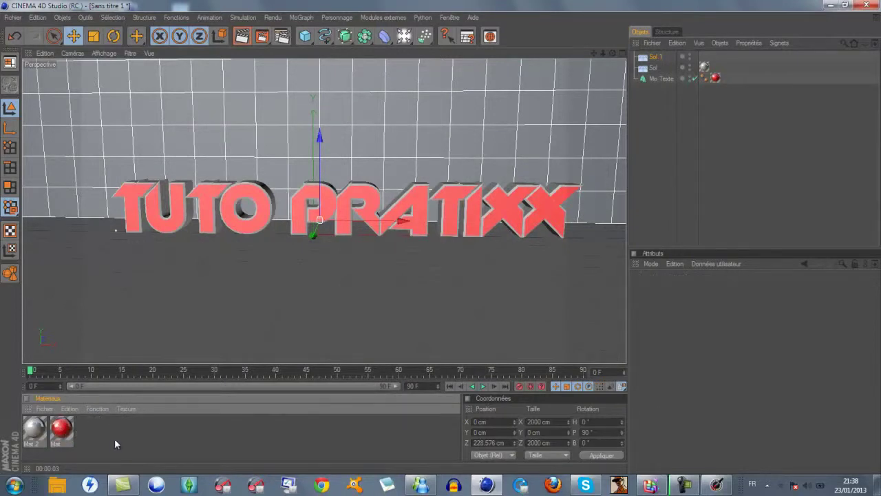
Create a new material coloured blue-violet 55, 0, 255
double_click(114, 438)
double_click(34, 428)
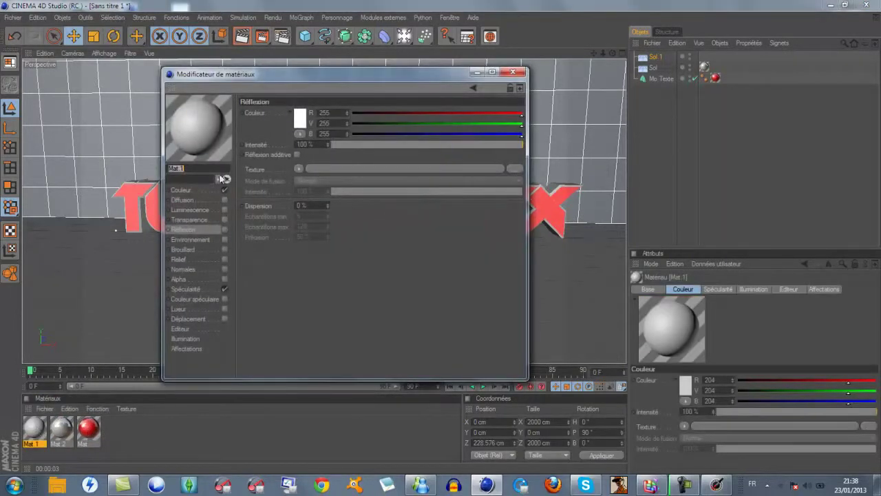
click(301, 119)
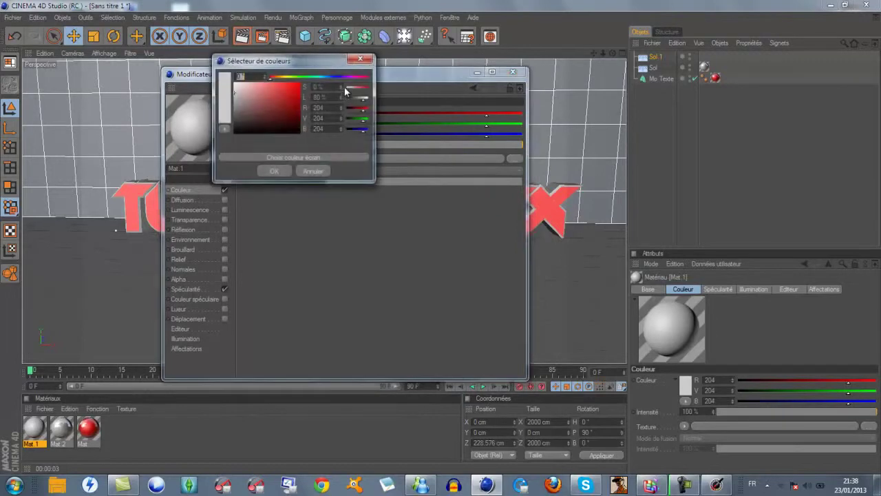
click(340, 77)
click(300, 83)
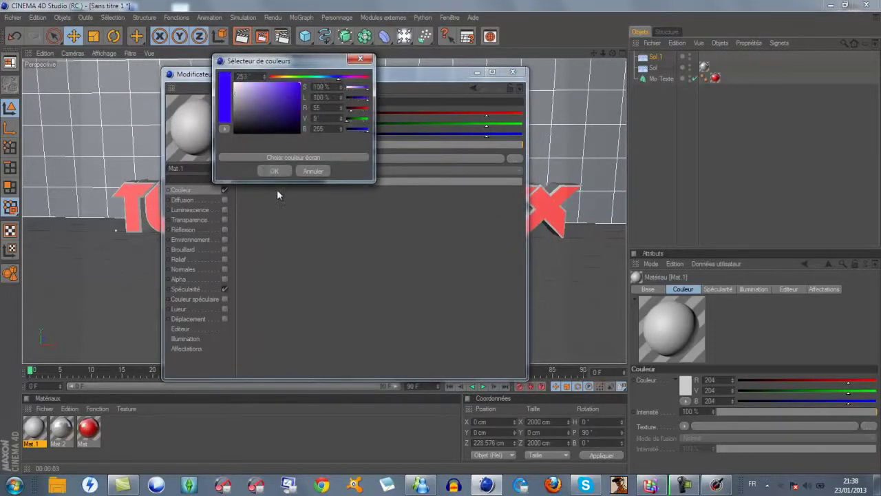
click(274, 172)
Give it 35% Fresnel reflection, apply it to the text, and place the red tag after it
click(188, 229)
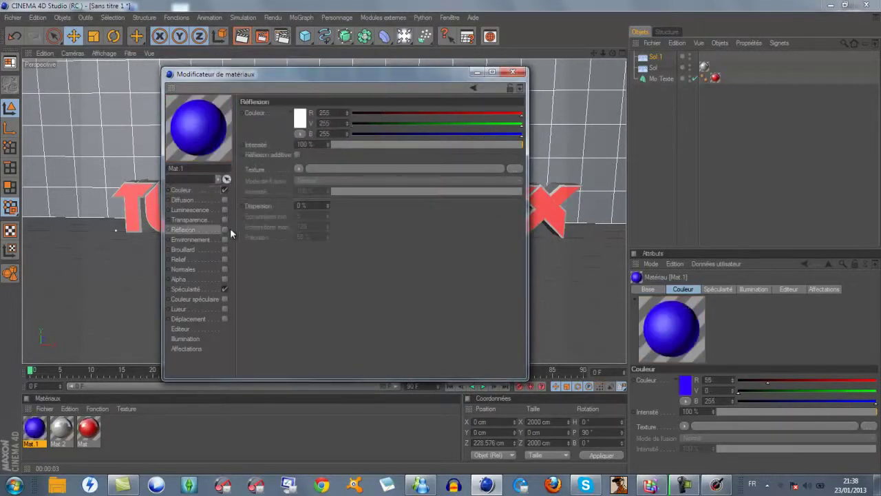
click(226, 229)
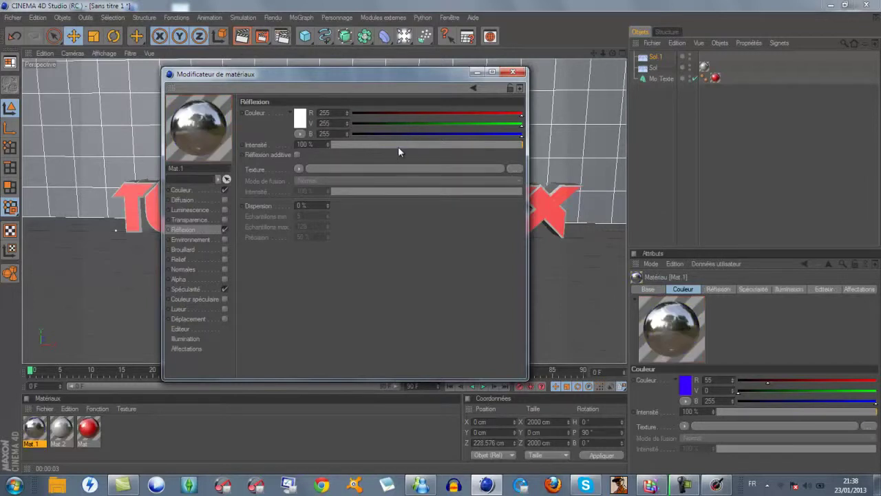
click(398, 146)
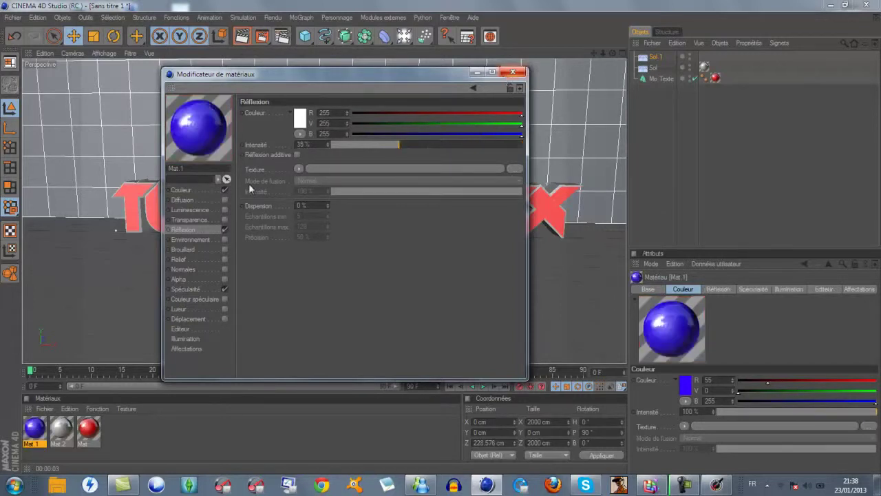
click(298, 168)
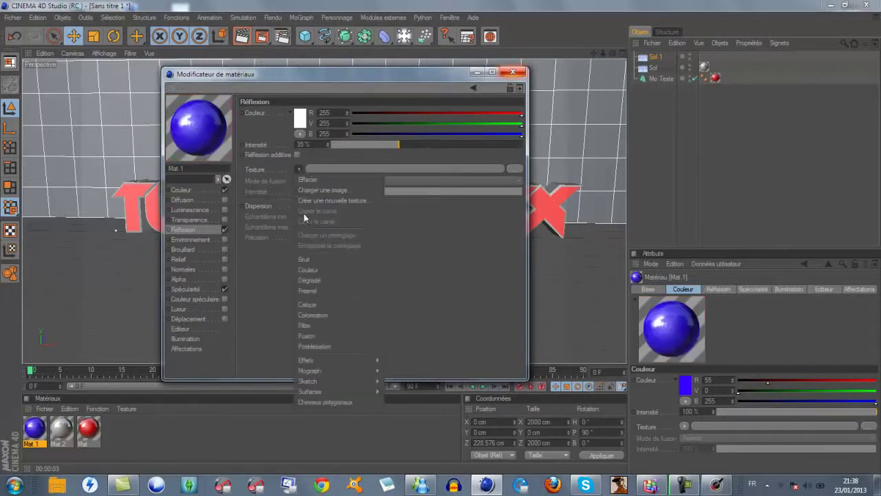
click(315, 293)
click(512, 71)
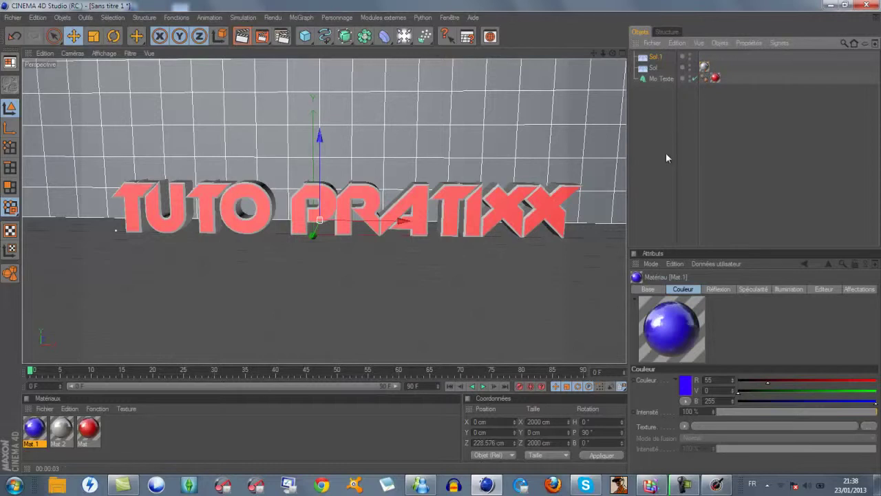
drag(34, 430, 672, 85)
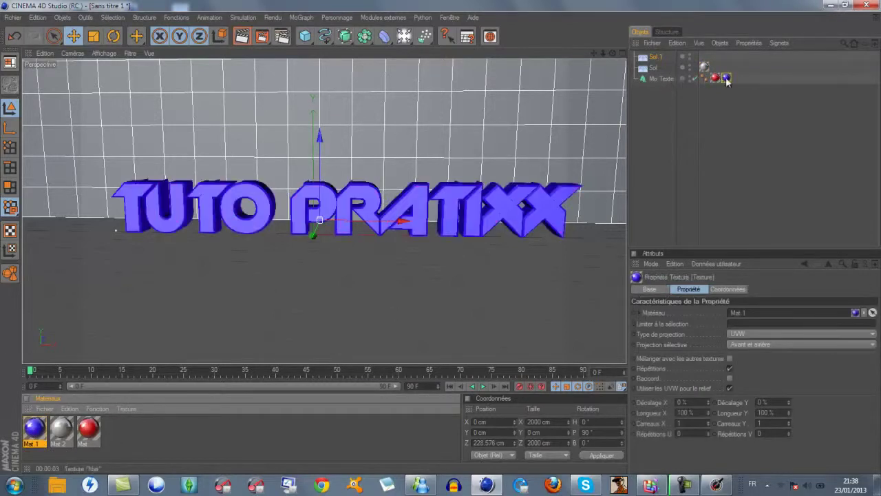
drag(727, 81, 711, 79)
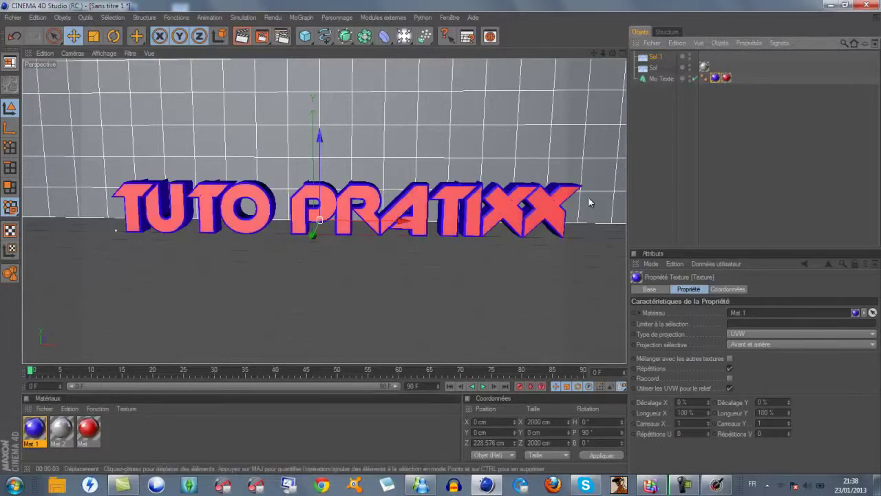
Render a preview, then select the Sol 1 wall and try repositioning it
click(246, 42)
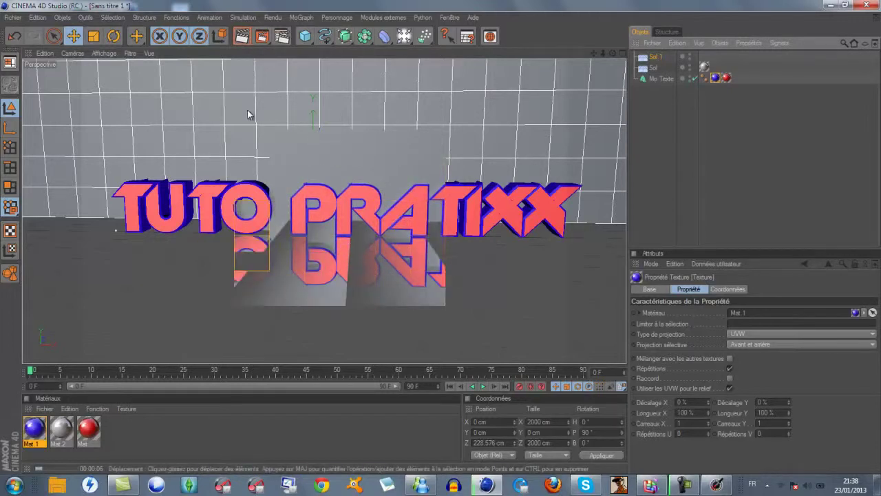
click(177, 206)
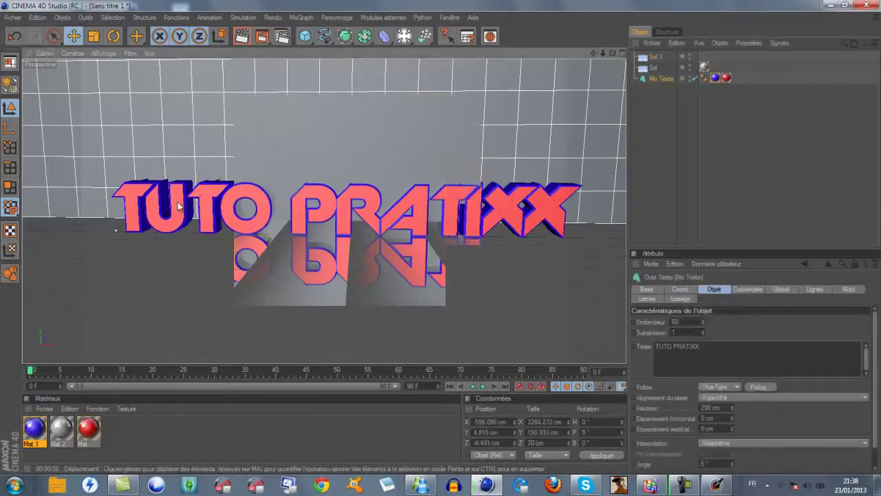
click(314, 142)
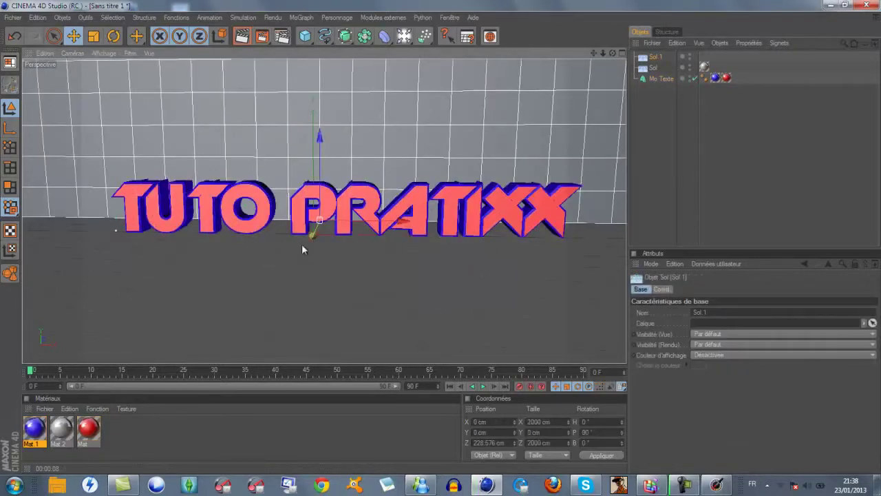
drag(301, 244, 441, 236)
mouse_move(451, 149)
mouse_down()
mouse_move(437, 250)
mouse_move(441, 237)
mouse_up()
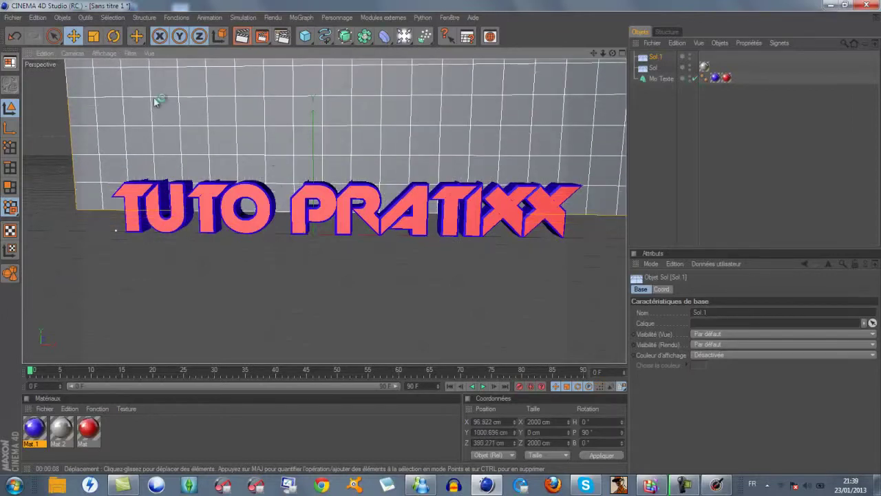
Undo the wall moves, push Sol 1 back along Z to about 670 cm, and test-render
click(14, 36)
click(14, 36)
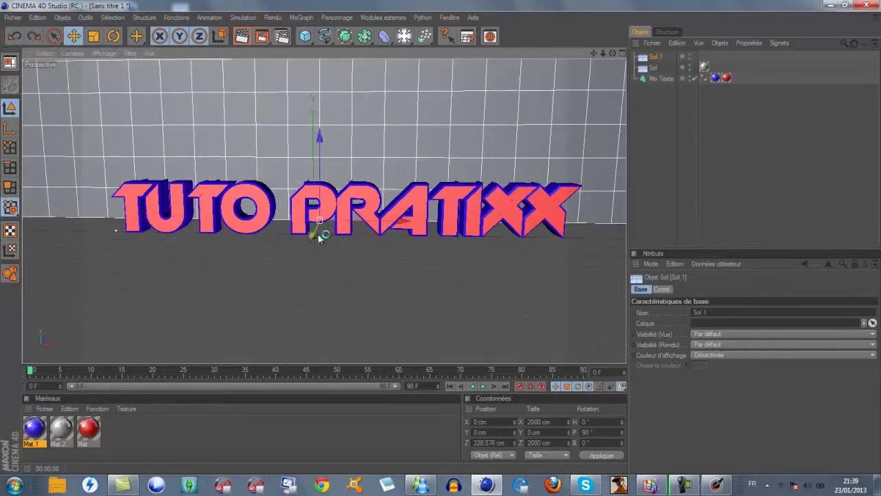
drag(445, 236, 274, 126)
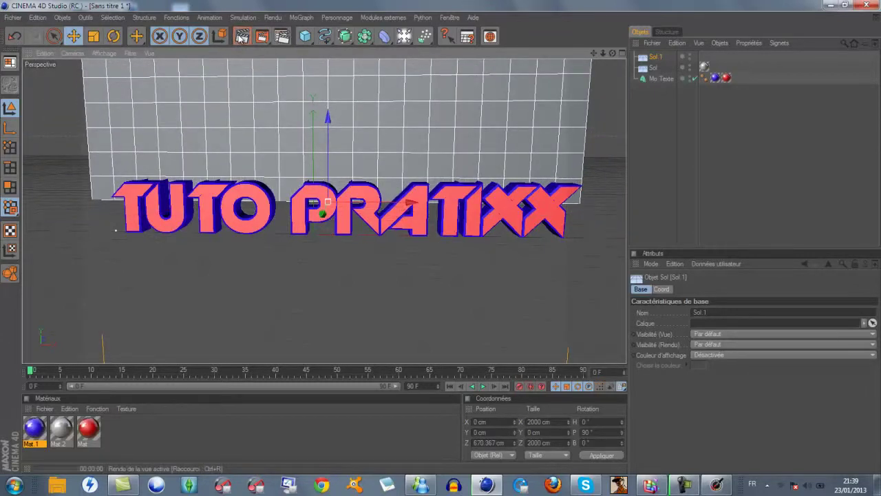
click(242, 35)
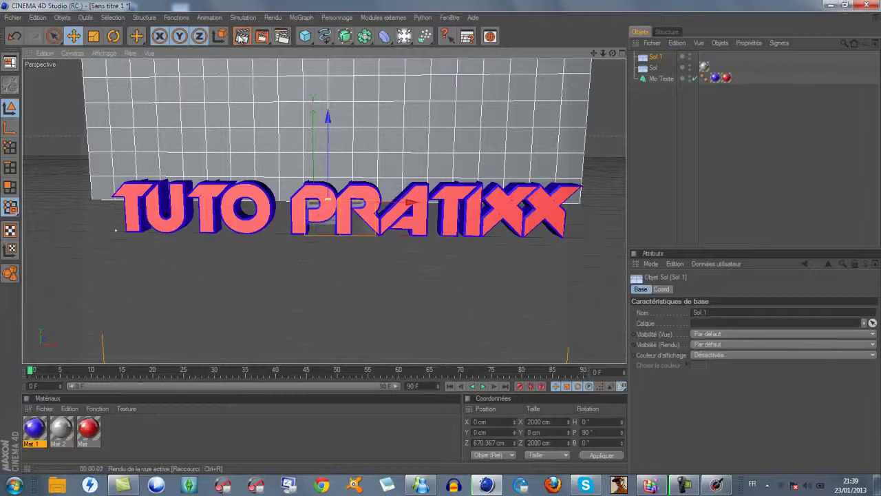
click(118, 186)
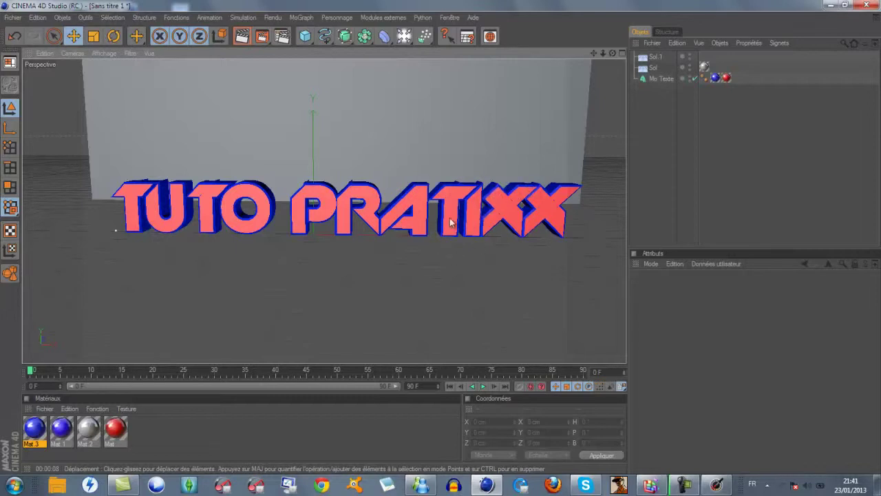
Drag the Sol 1 wall forward to a Z depth of about 600 cm
click(398, 138)
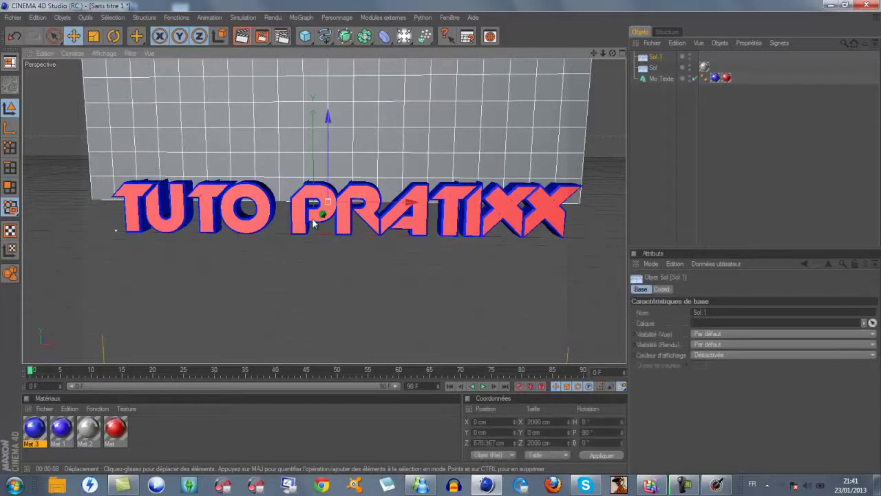
mouse_move(324, 216)
mouse_down()
mouse_move(441, 241)
mouse_move(442, 251)
mouse_up()
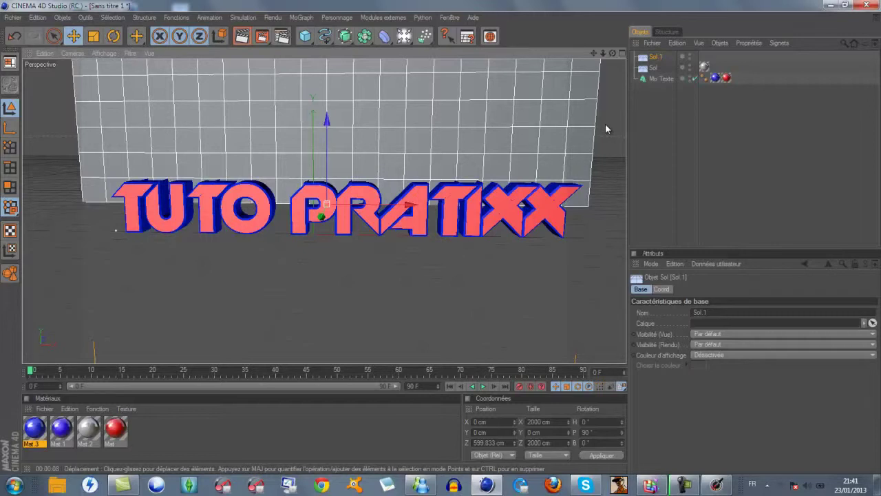
click(820, 487)
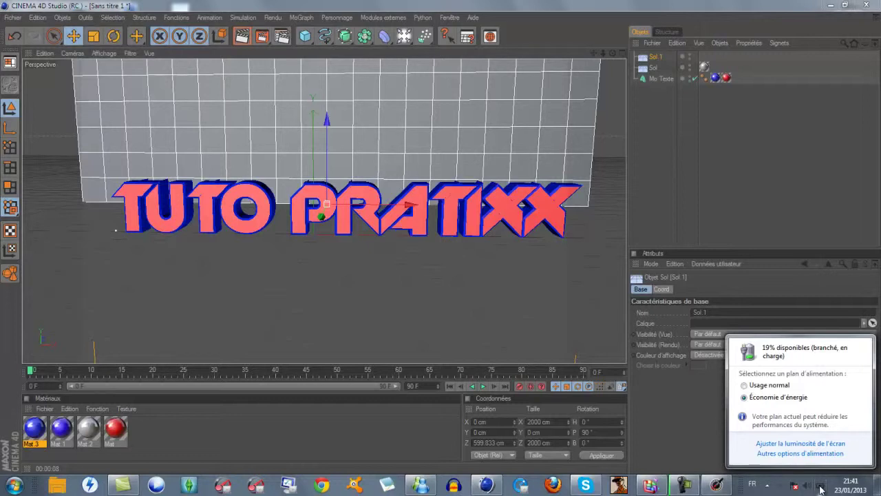
click(821, 489)
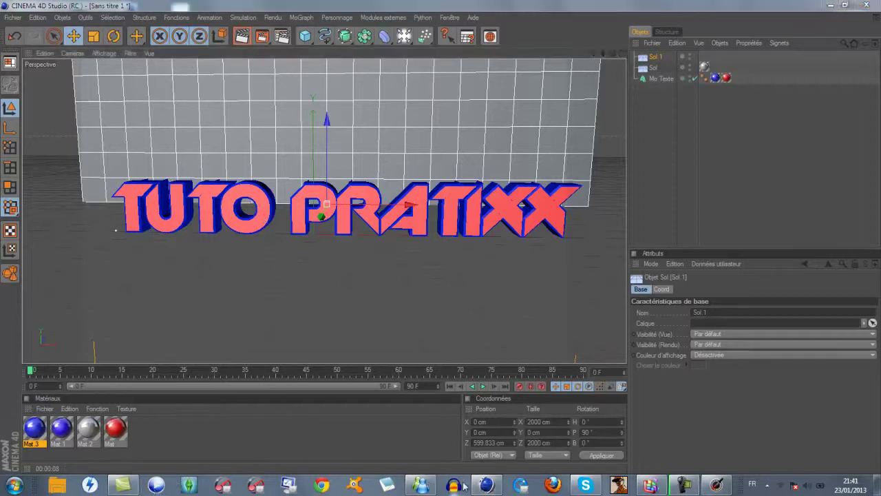
click(716, 485)
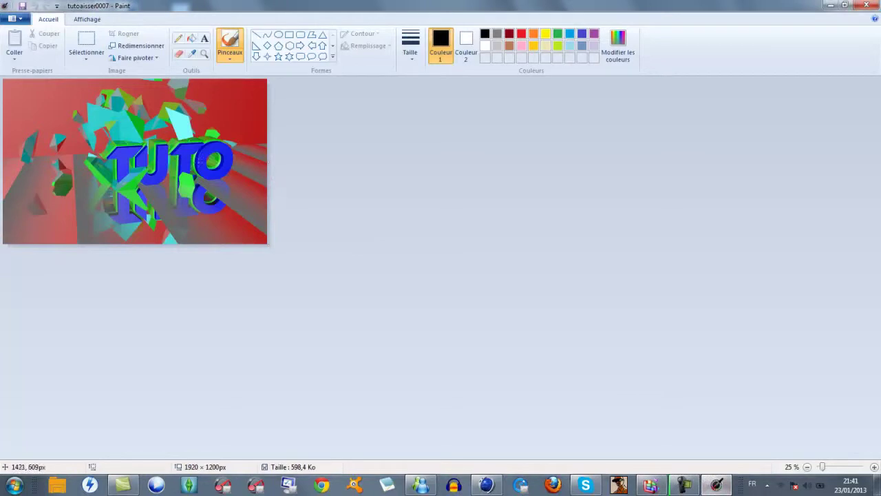
click(833, 470)
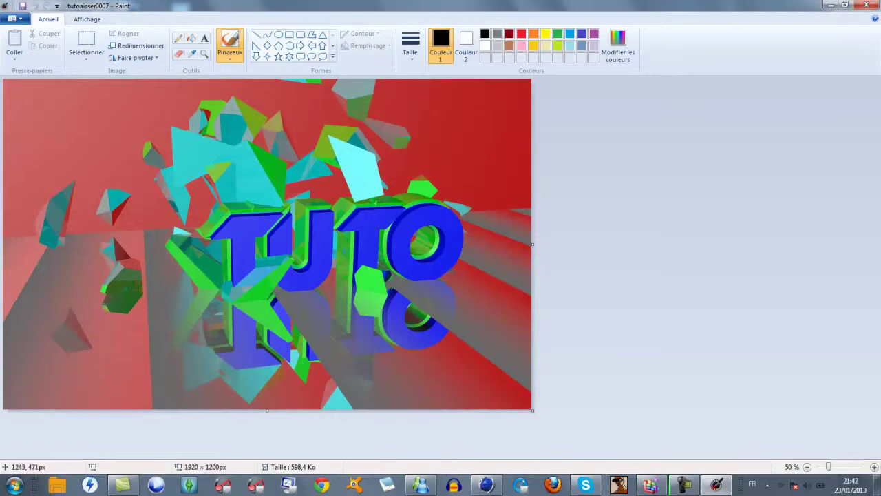
click(827, 5)
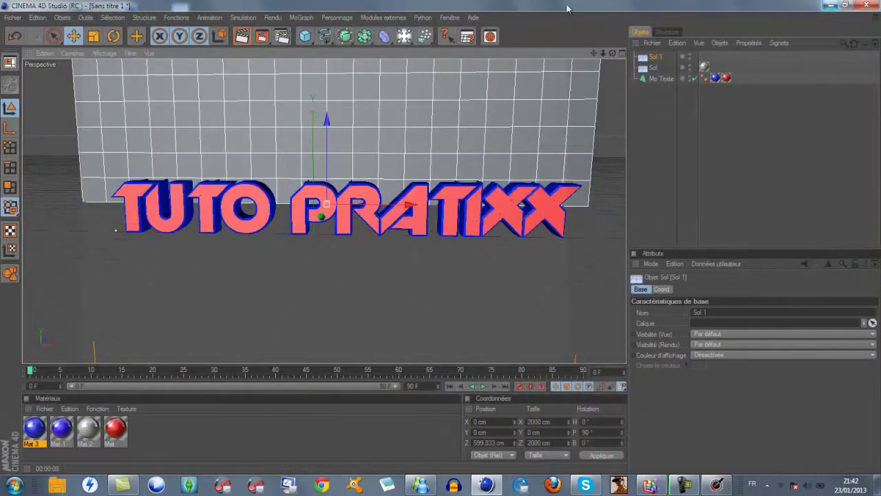
Create a new grey material and add a MoGraph MoText object
double_click(234, 441)
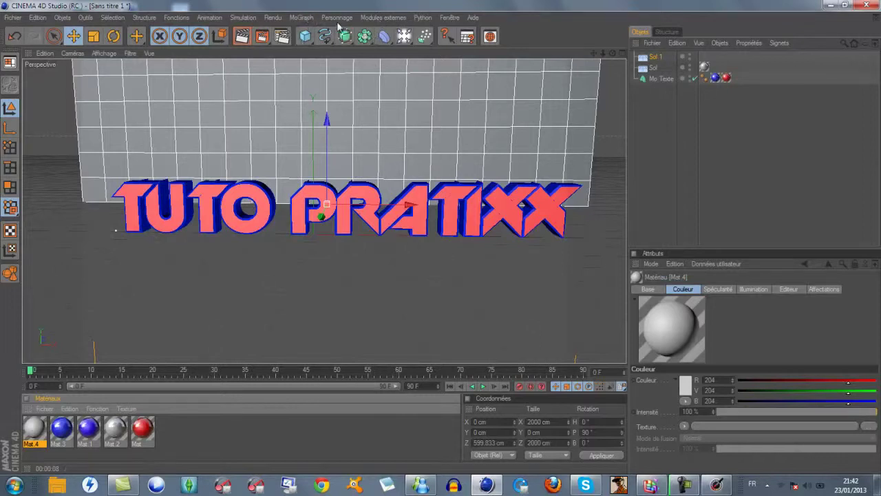
click(301, 17)
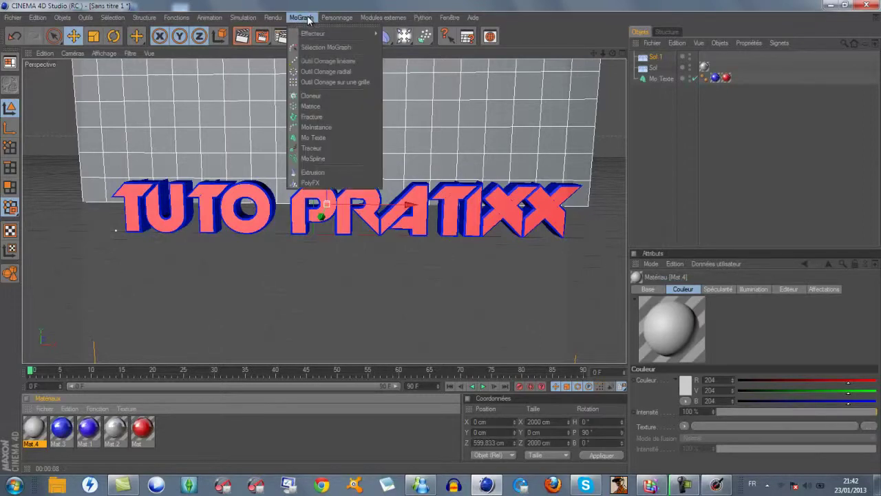
click(344, 138)
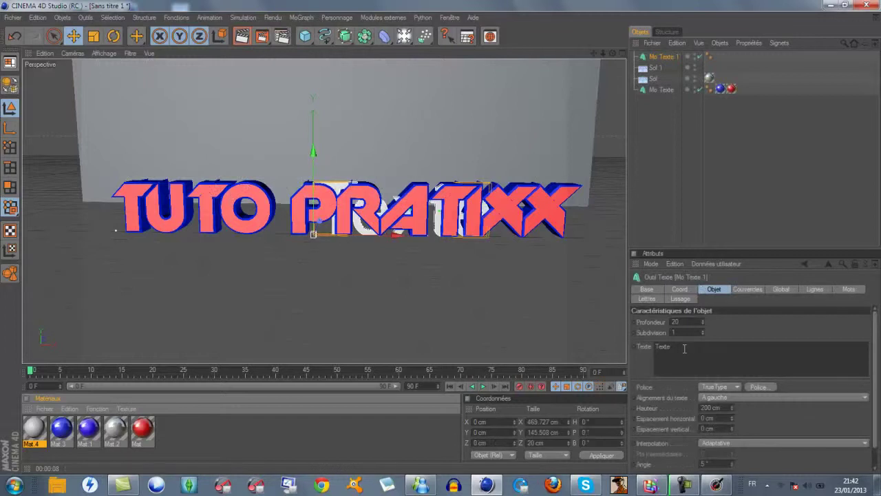
Replace the default text with 'TUTO PRATIXX'
double_click(684, 348)
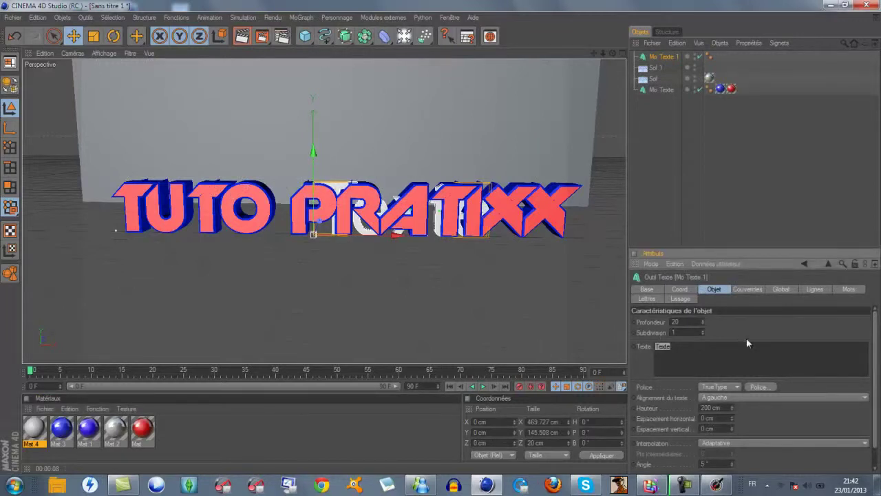
text(tu)
key(BackSpace)
key(BackSpace)
text(TUT)
text(O PRAT)
text(IXX)
key(Return)
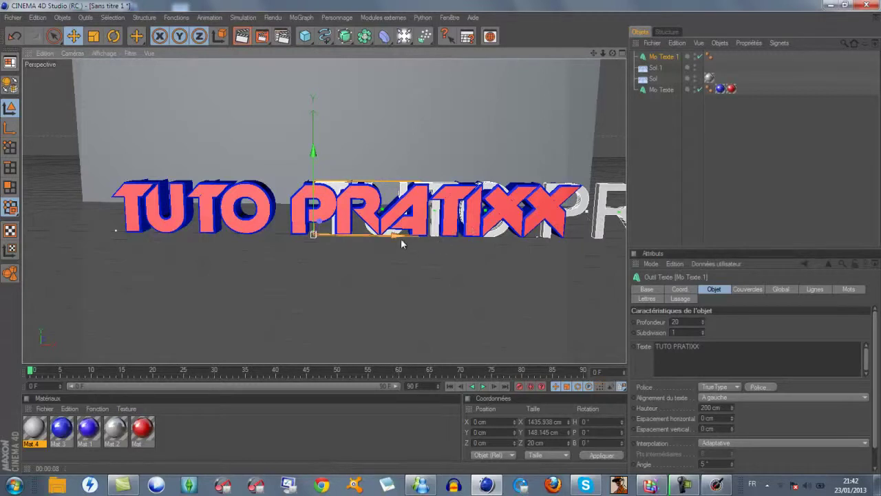
Line the new text up with the first one and set its font to Slant
drag(399, 242, 440, 237)
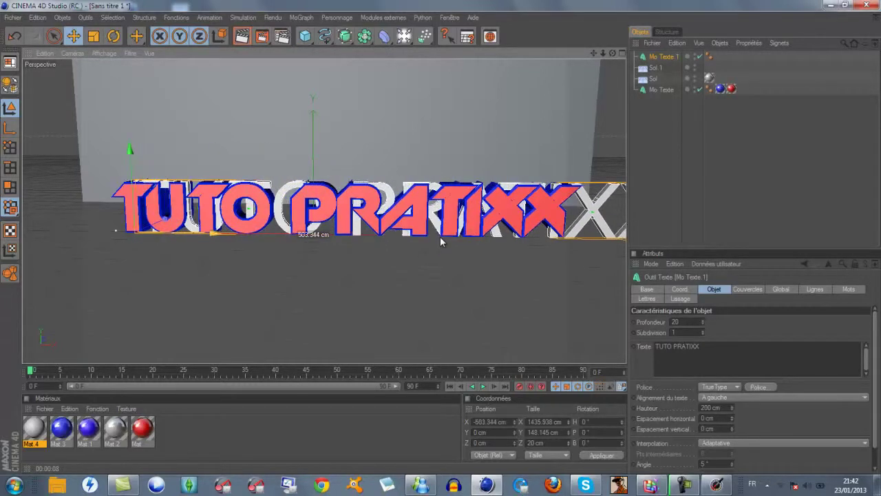
drag(442, 241, 442, 241)
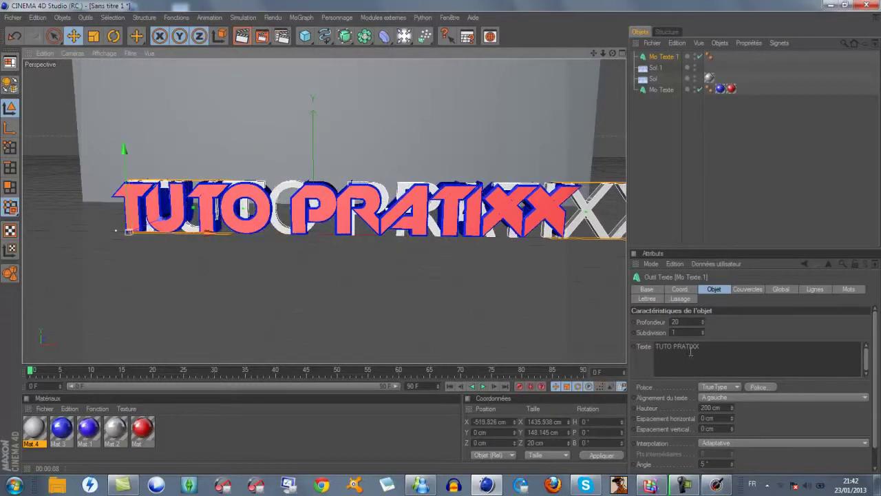
click(758, 387)
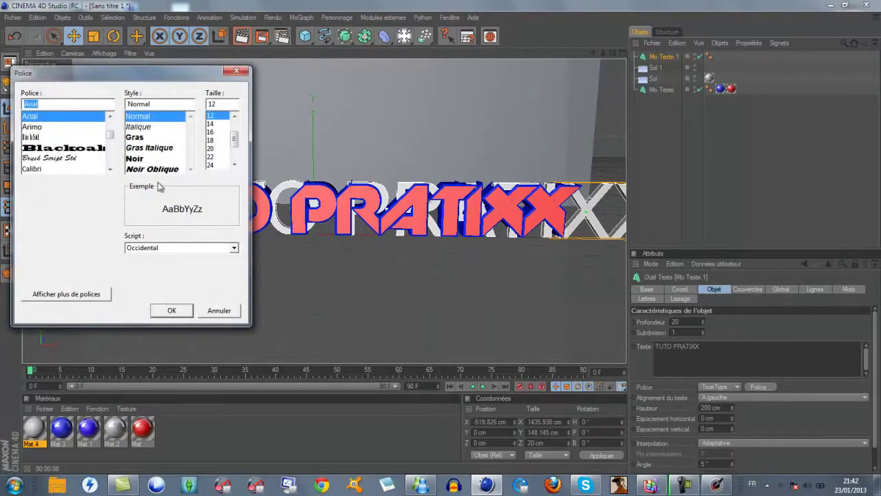
text(S)
click(31, 168)
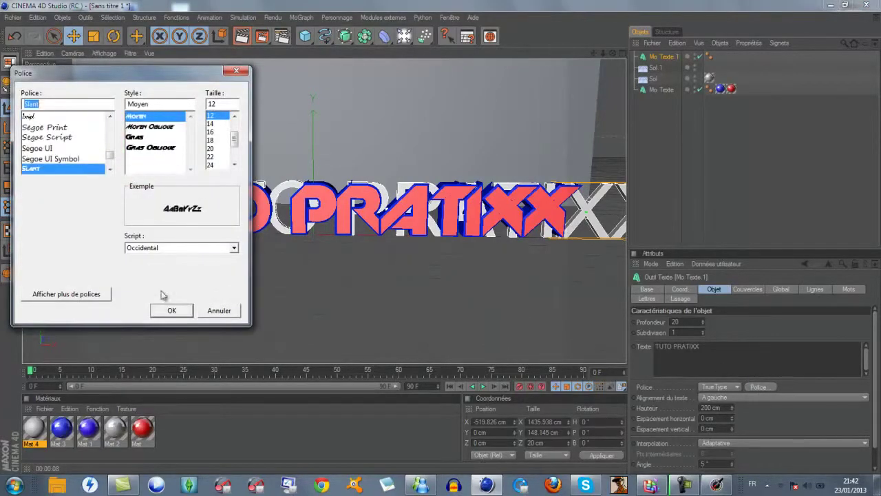
click(172, 310)
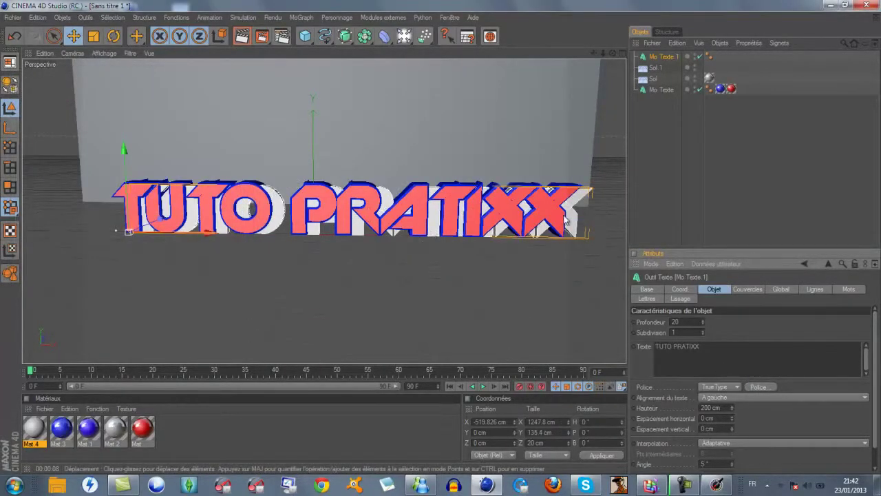
Nudge Mo Texte 1 left and forward to X -552.282 cm, Z -14.86 cm
drag(206, 233, 441, 236)
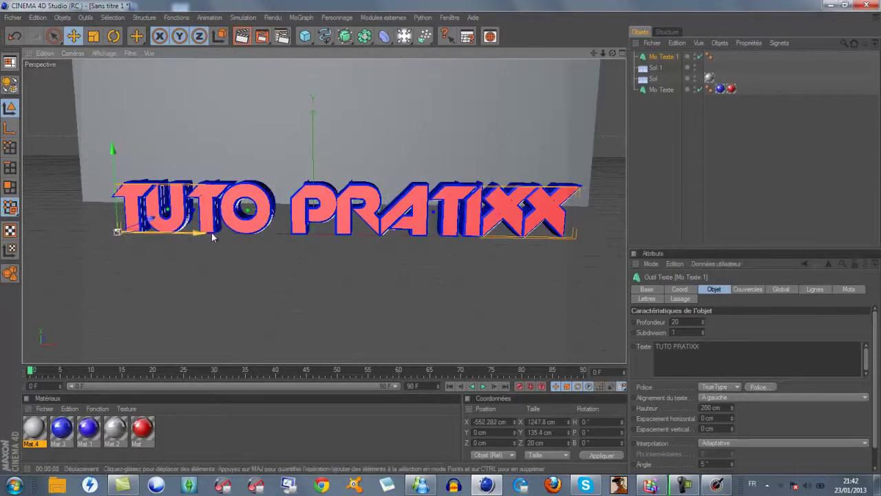
mouse_move(150, 220)
mouse_down()
mouse_move(440, 236)
mouse_move(393, 246)
mouse_move(441, 242)
mouse_up()
scroll(218, 201, up, 5)
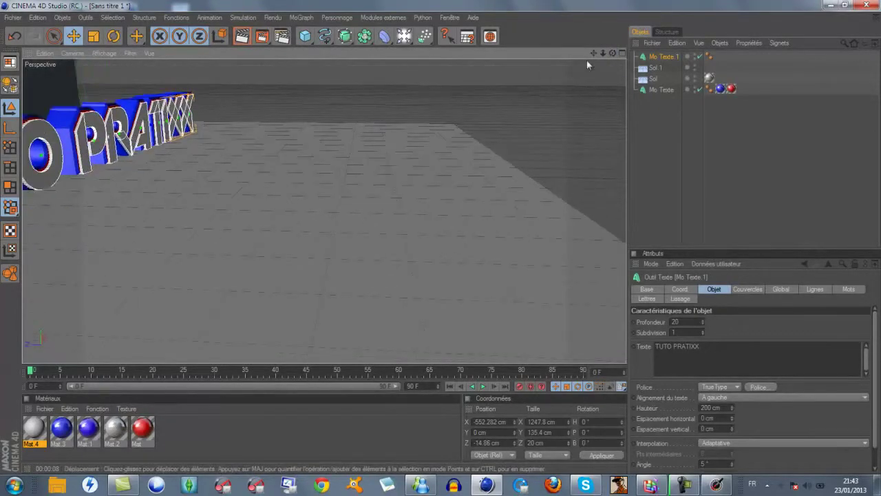
Orbit and zoom to inspect the white lettering overlapping the red-and-blue original
mouse_move(590, 52)
mouse_down()
mouse_move(483, 237)
mouse_move(425, 241)
mouse_up()
scroll(434, 240, up, 5)
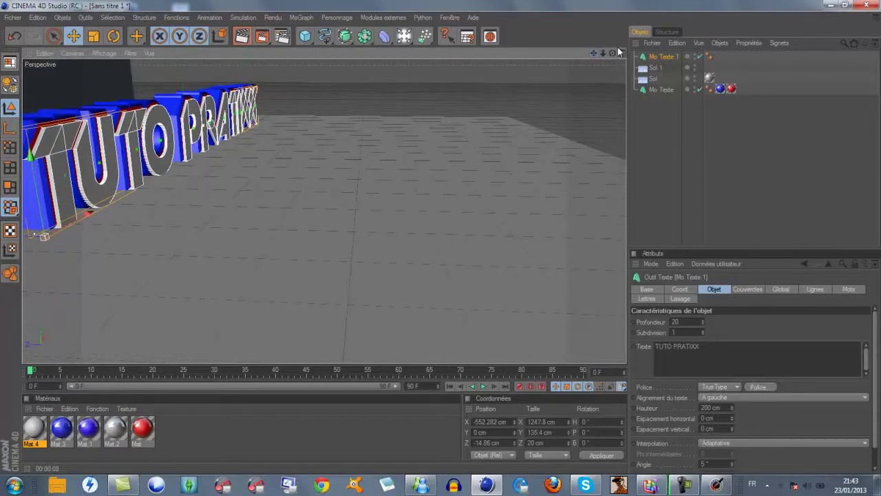
alt+drag(539, 241, 440, 242)
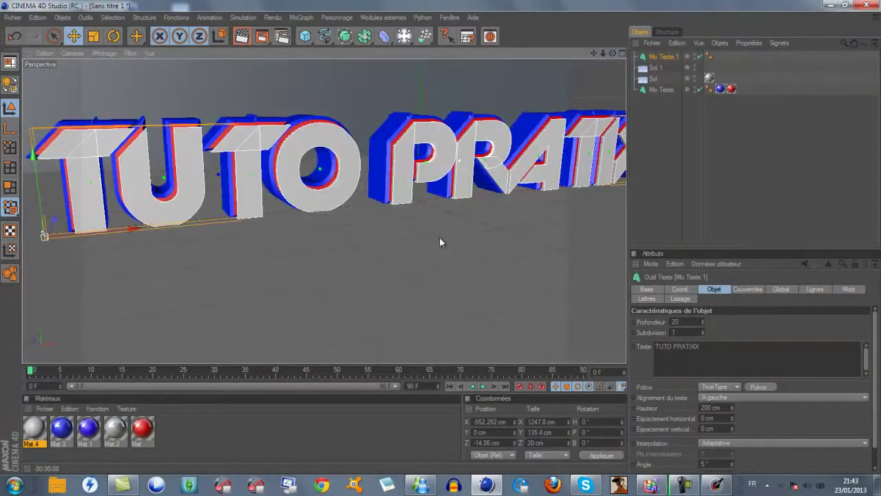
mouse_move(613, 55)
mouse_down()
mouse_move(440, 237)
mouse_move(454, 233)
mouse_move(445, 233)
mouse_move(531, 87)
mouse_up()
scroll(363, 147, down, 3)
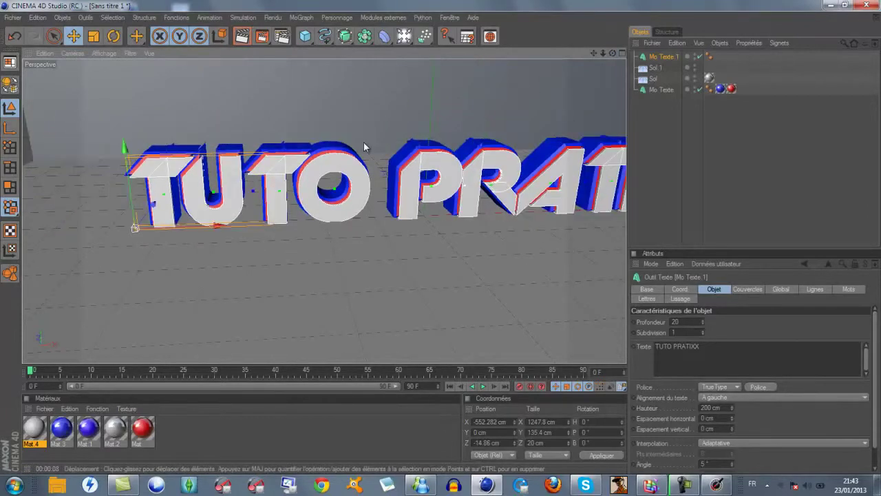
scroll(374, 149, down, 2)
scroll(375, 147, down, 2)
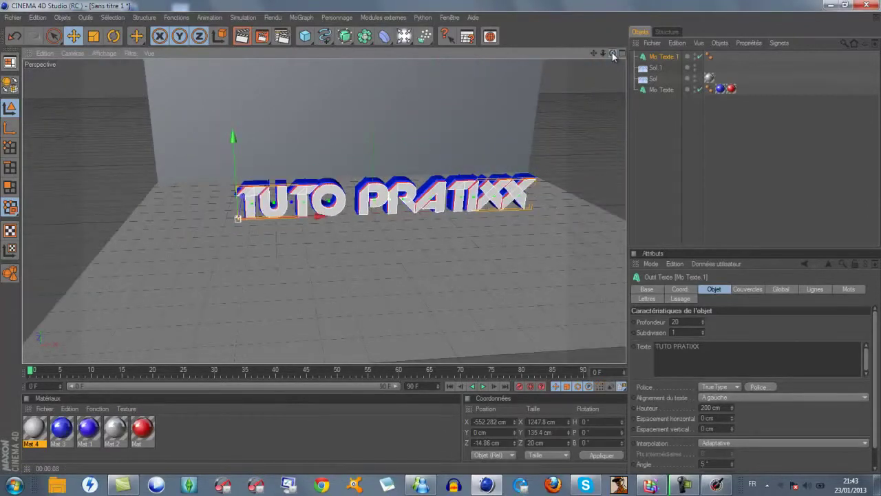
mouse_move(612, 53)
mouse_down()
mouse_move(438, 236)
mouse_move(458, 231)
mouse_move(442, 253)
mouse_move(437, 236)
mouse_move(533, 144)
mouse_move(477, 194)
mouse_up()
scroll(477, 193, up, 2)
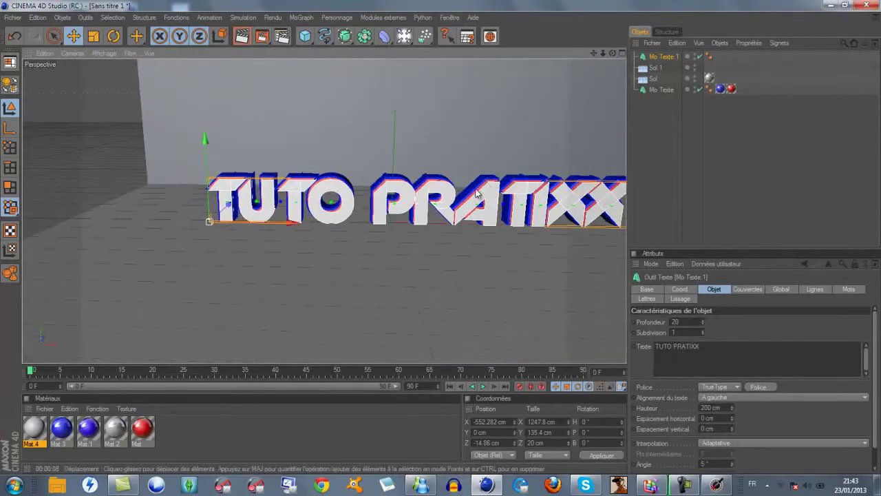
alt+drag(439, 236, 445, 238)
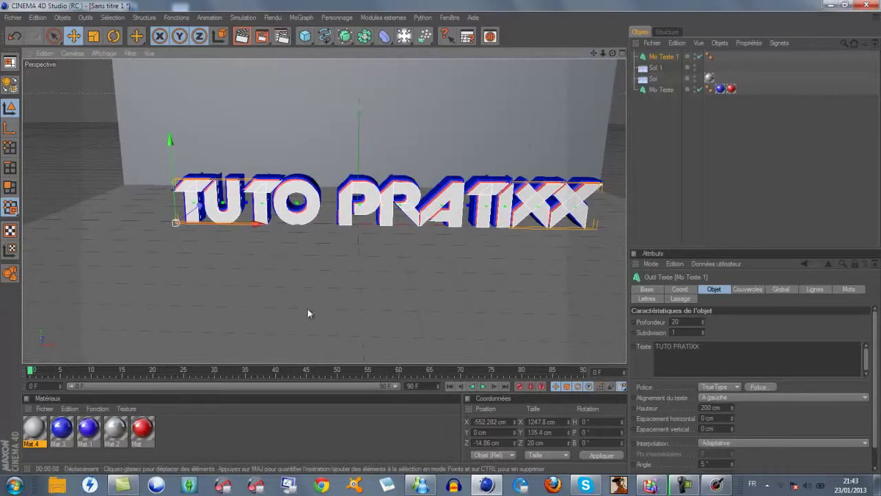
Set Mat 4's colour to green (R48 V183 B40)
double_click(34, 428)
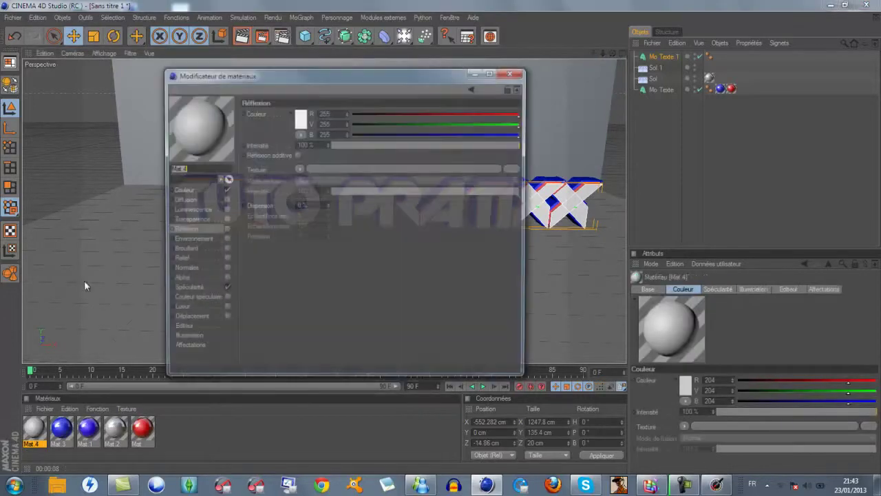
click(192, 198)
click(185, 190)
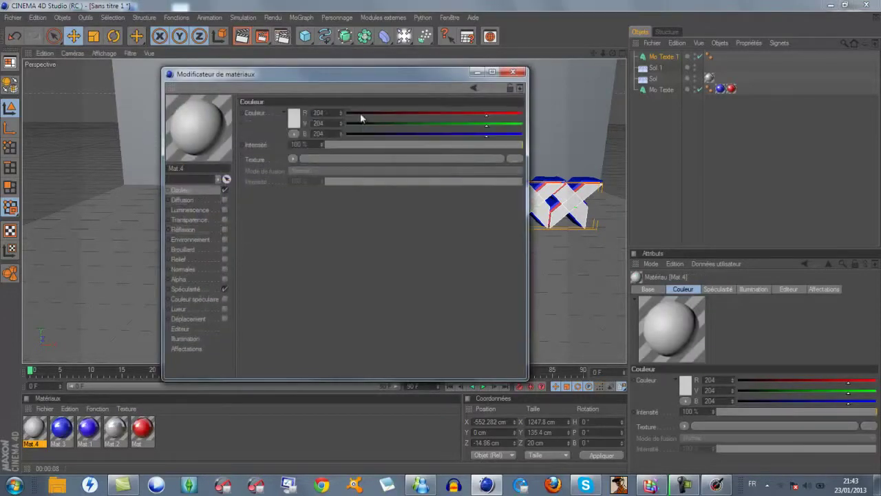
click(295, 123)
click(299, 80)
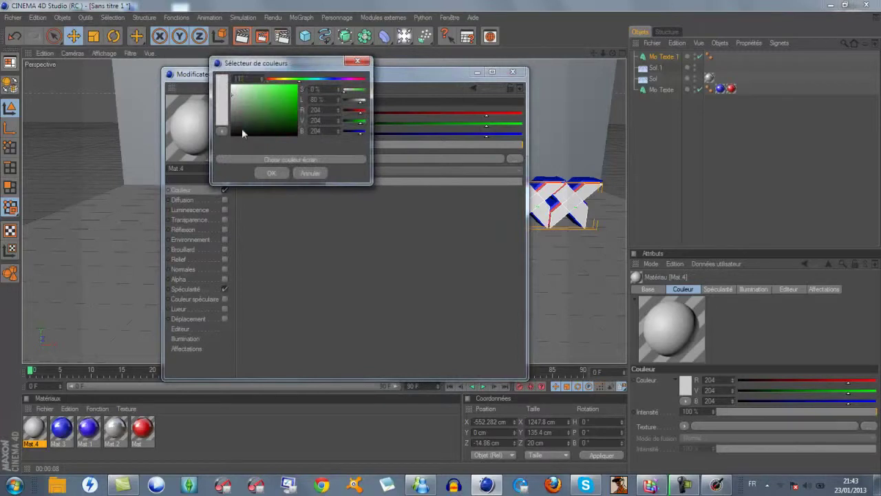
click(283, 98)
click(266, 173)
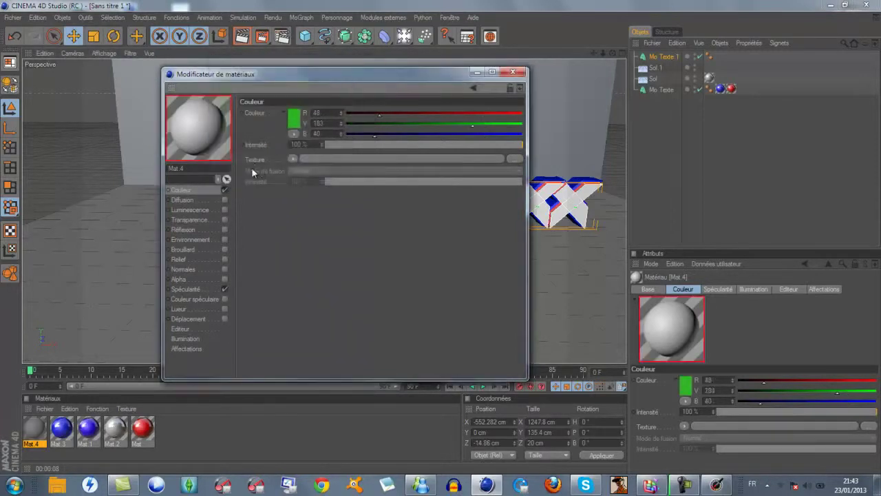
Enable reflection on Mat 4 at 46% intensity and close the editor
click(200, 220)
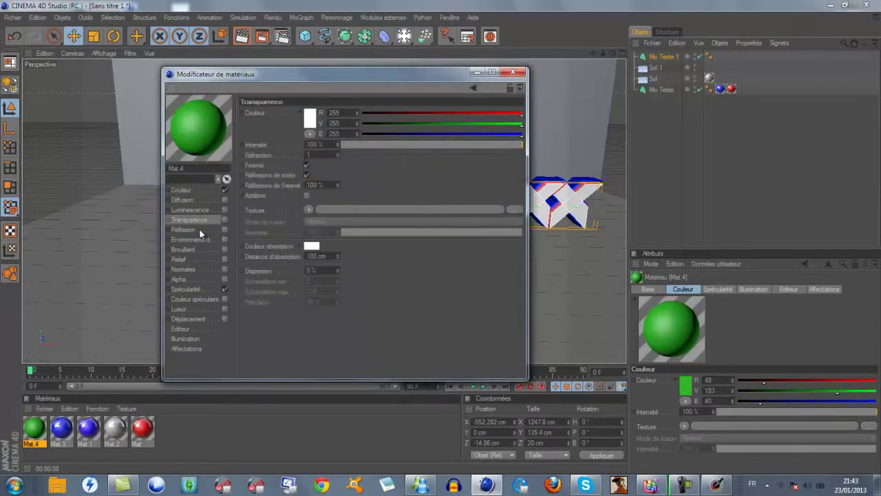
click(200, 231)
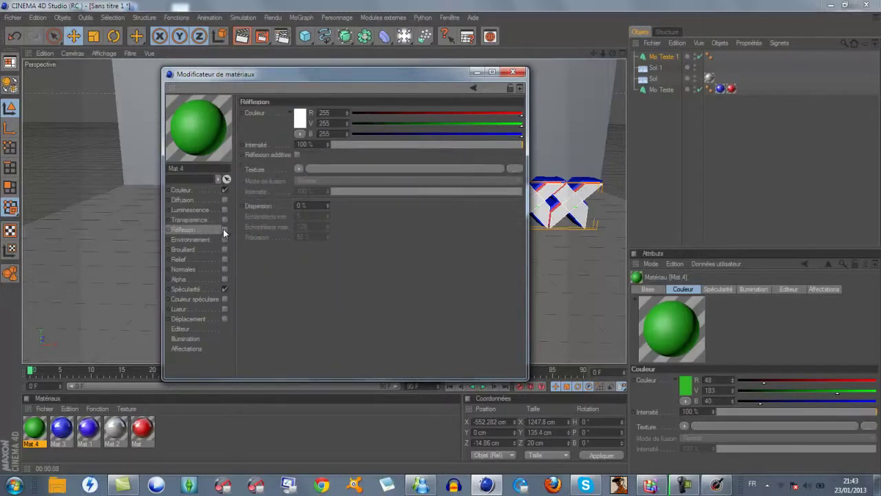
click(225, 230)
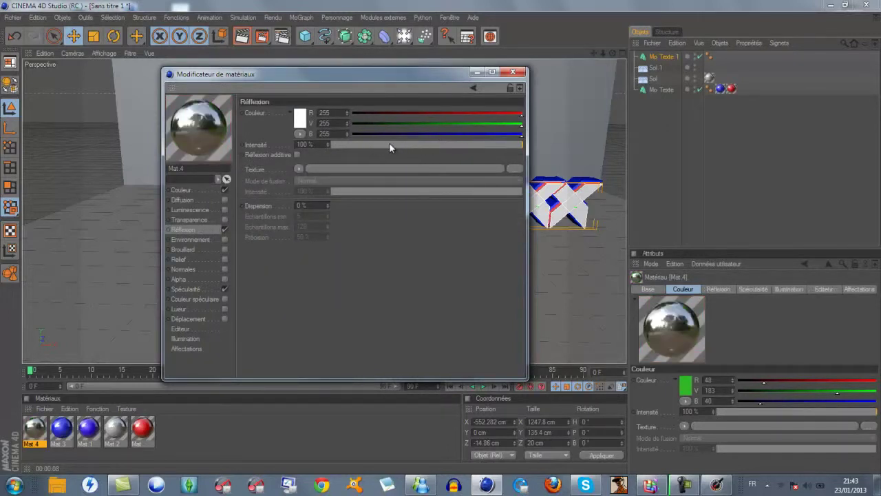
mouse_move(403, 146)
mouse_down()
mouse_move(420, 146)
mouse_move(331, 146)
mouse_up()
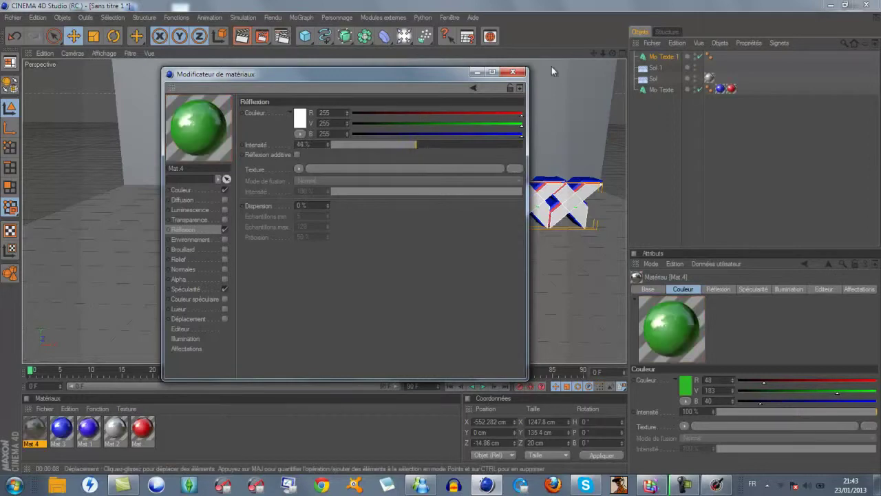
click(513, 72)
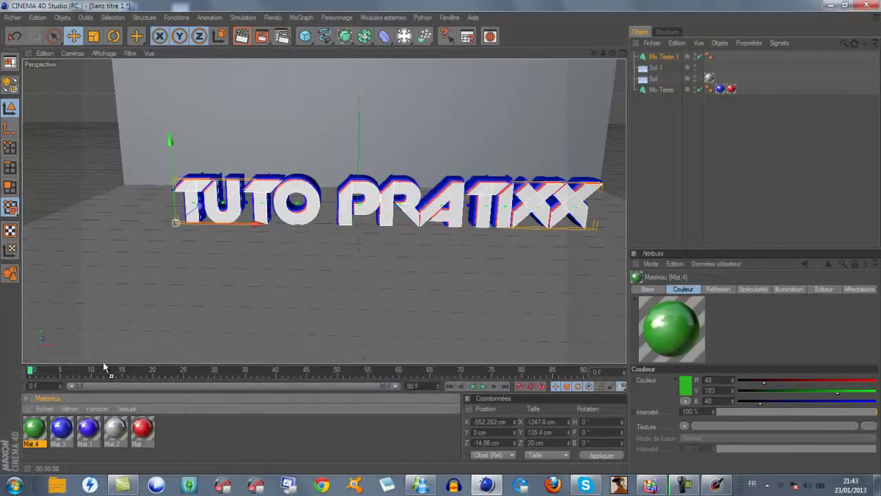
Apply green Mat 4 to Mo Texte 1 and render a preview of the view
drag(216, 215, 218, 216)
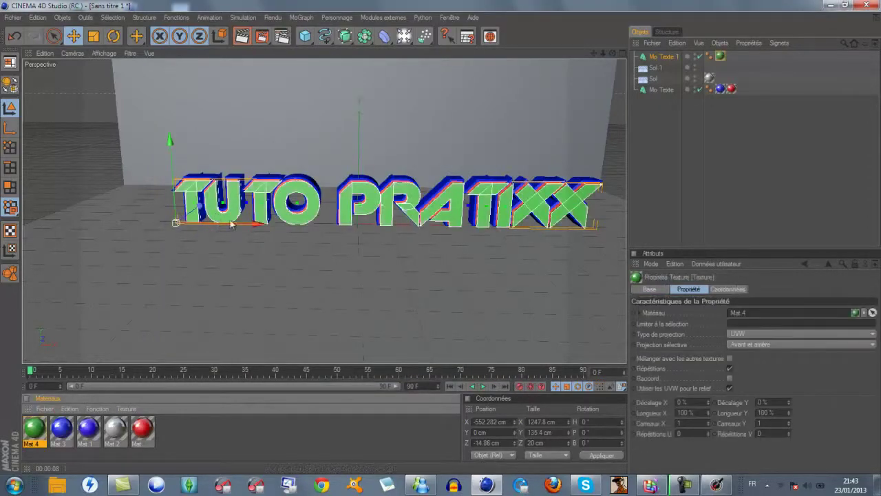
click(241, 38)
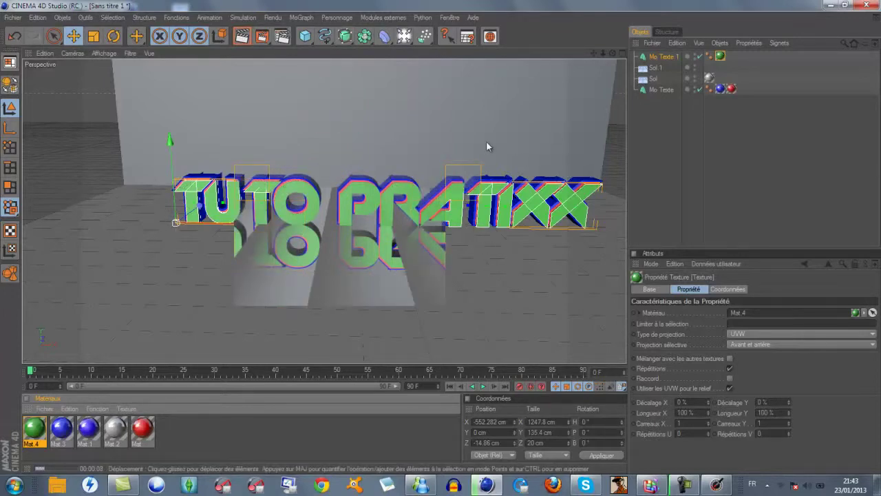
scroll(486, 142, up, 3)
scroll(486, 142, up, 2)
Nudge Mo Texte 1 toward the camera, then bring up the tutoaisser0007 reference render in Paint
alt+drag(486, 148, 486, 149)
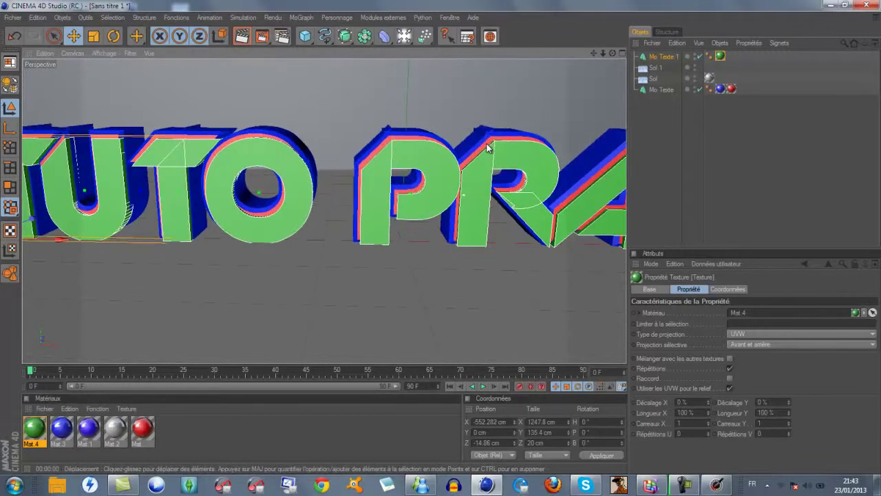
scroll(486, 149, down, 2)
click(461, 203)
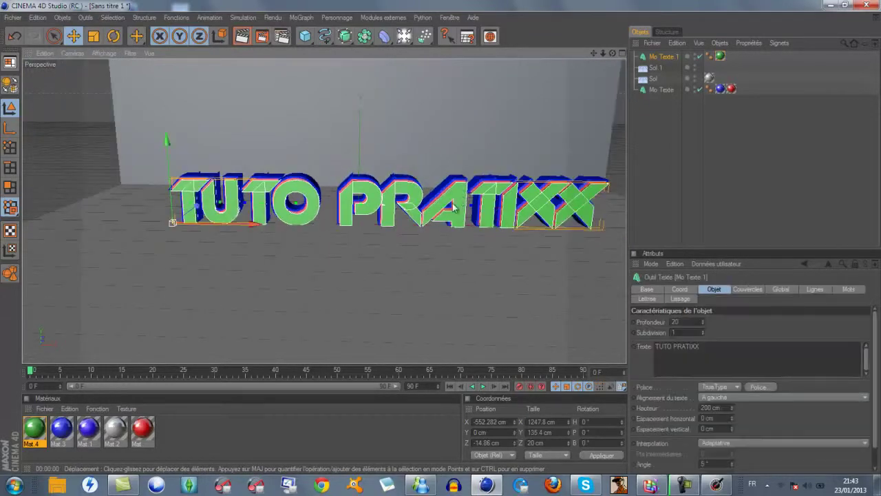
mouse_move(198, 215)
mouse_down()
mouse_move(433, 253)
mouse_move(441, 238)
mouse_up()
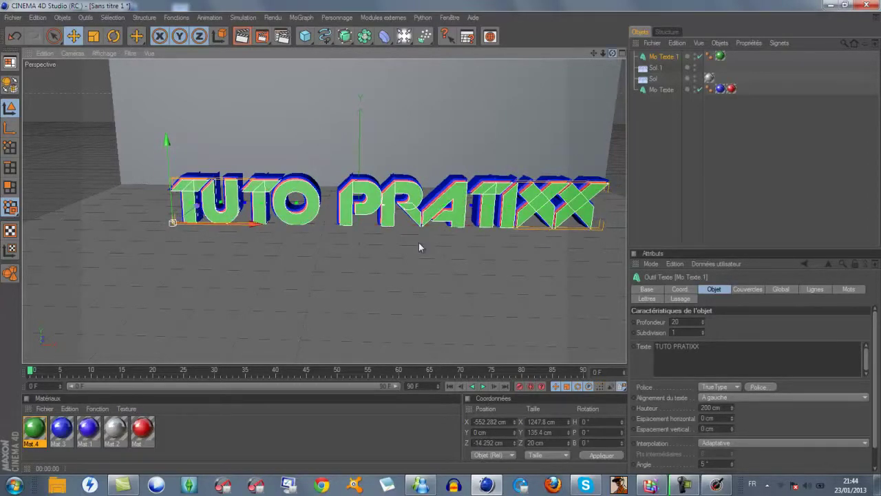
mouse_move(418, 242)
alt+mouse_down()
mouse_move(437, 235)
mouse_move(355, 242)
mouse_move(514, 239)
mouse_move(425, 237)
mouse_move(454, 242)
mouse_move(441, 241)
mouse_move(480, 109)
alt+mouse_up()
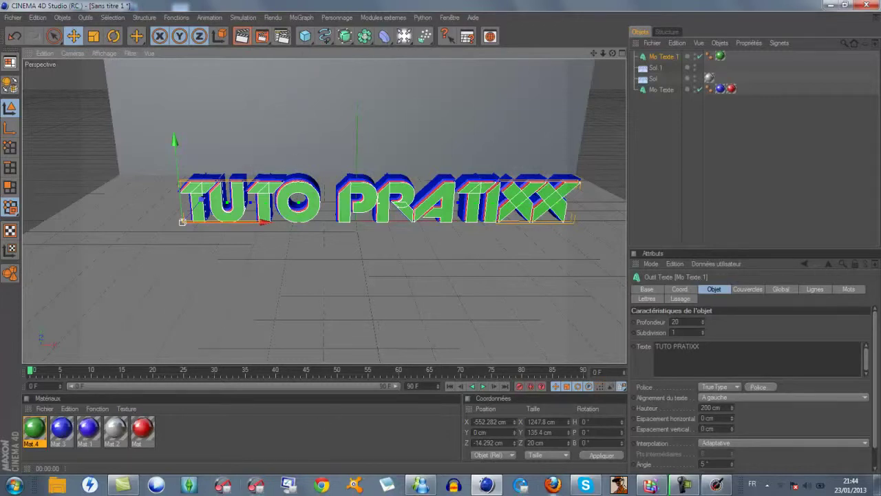
click(718, 483)
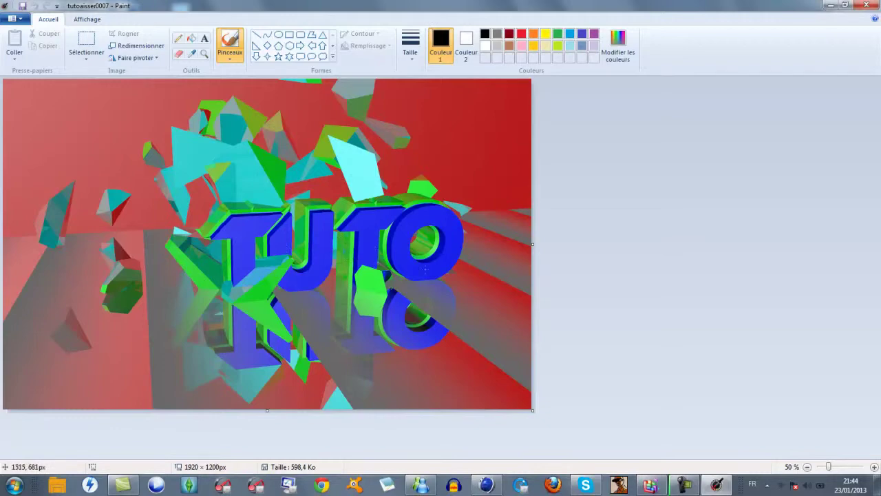
Minimise Paint to get back to the Cinema 4D scene
click(829, 5)
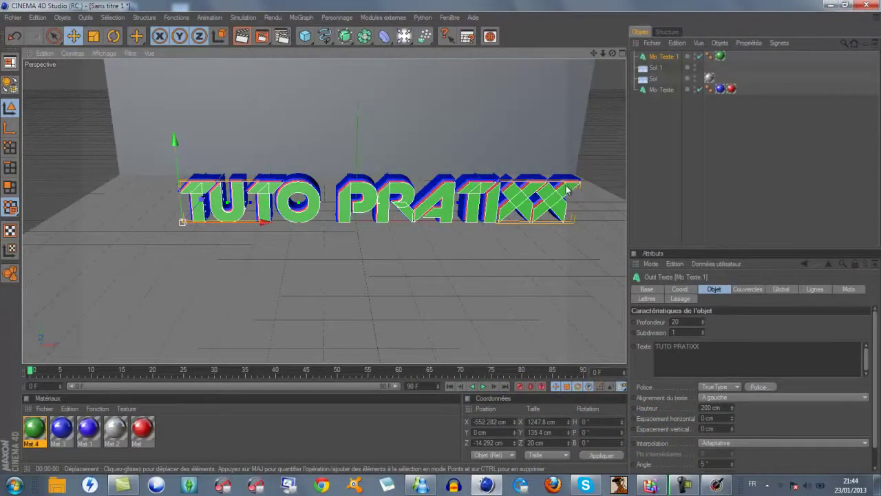
Add a 200 cm cube and move it to X -577.159 cm, Z 218.158 cm beside the lettering
click(305, 35)
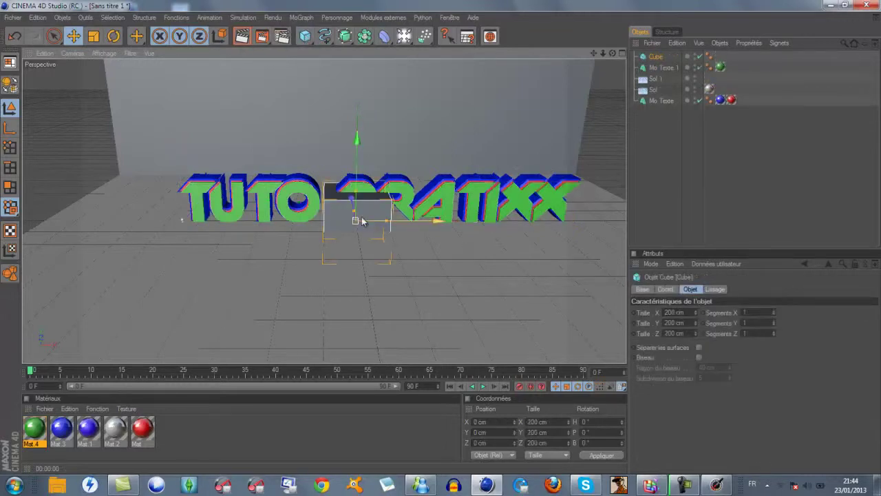
mouse_move(350, 200)
mouse_down()
mouse_move(439, 235)
mouse_move(435, 204)
mouse_move(435, 244)
mouse_move(427, 240)
mouse_up()
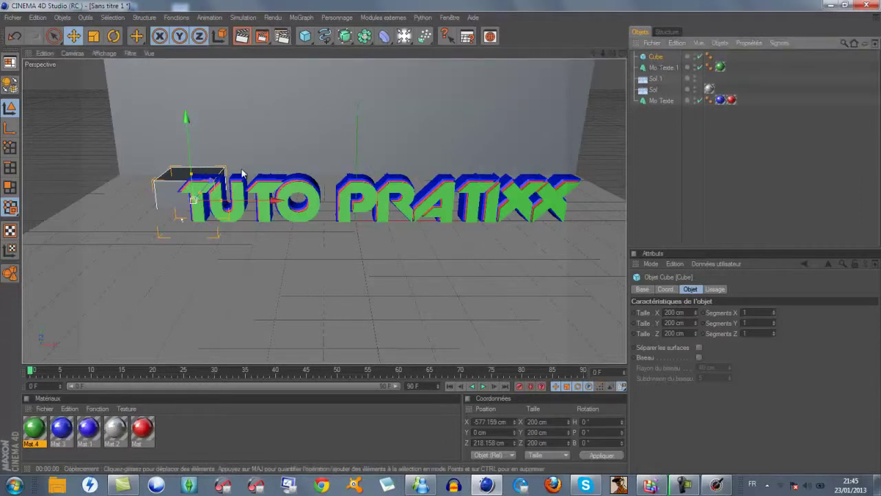
click(376, 19)
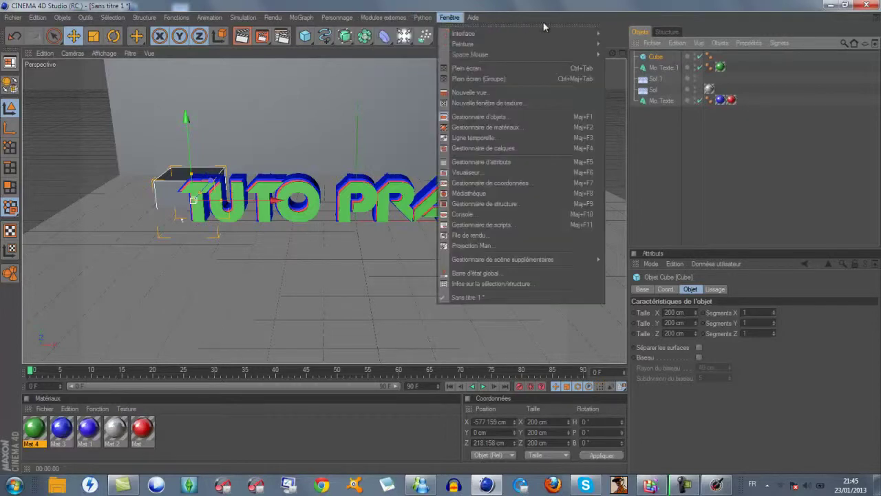
Open Thrausi, set Pieces to 60, and break the cube into fragments
click(449, 17)
click(384, 18)
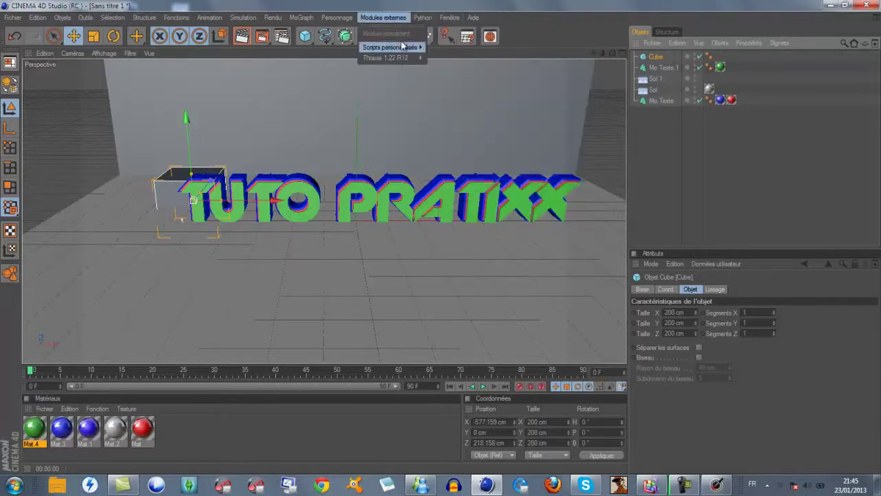
mouse_move(387, 58)
click(449, 62)
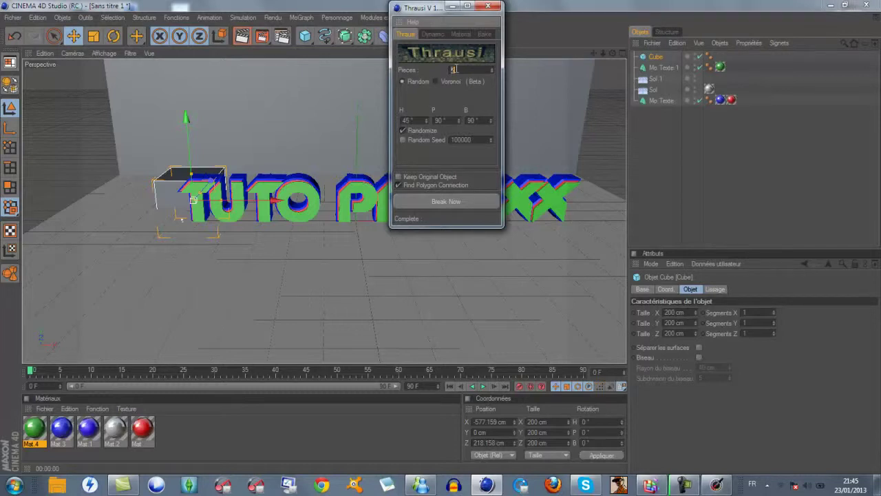
key(BackSpace)
text(50)
click(428, 201)
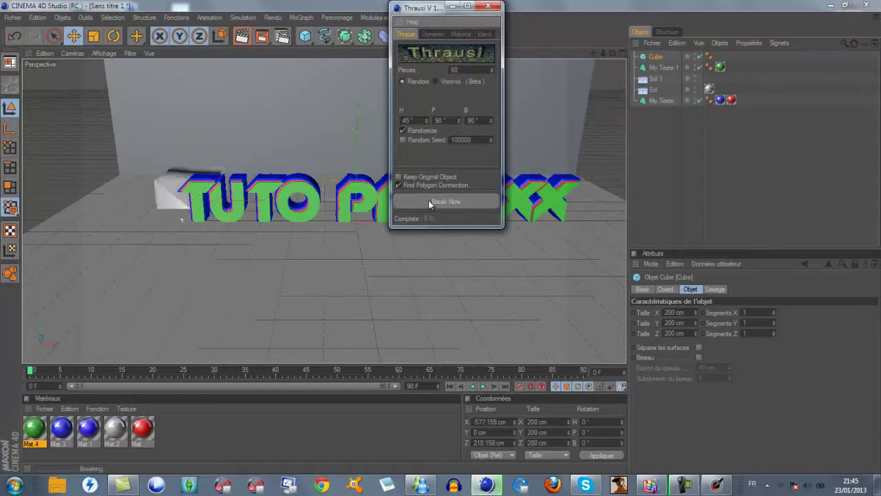
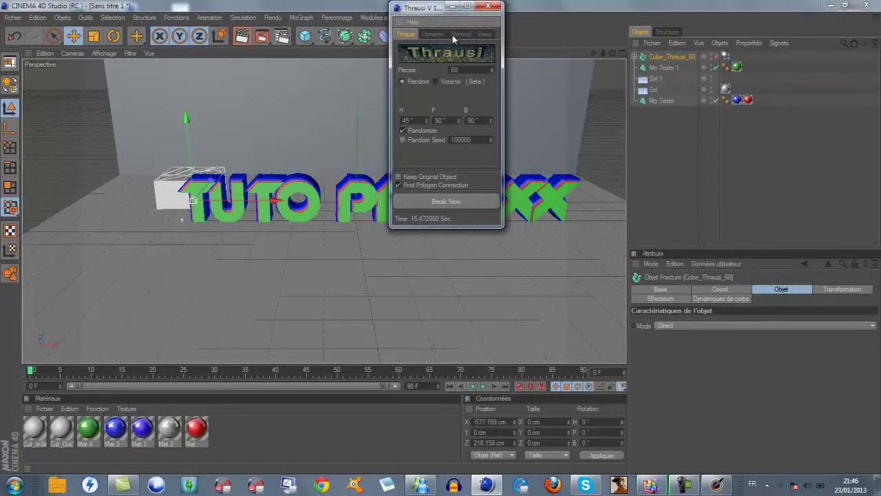
Close the Thrausi tool and paste a copy of Cube_Thrausi_60 as Cube_Thrausi_60.1
click(495, 10)
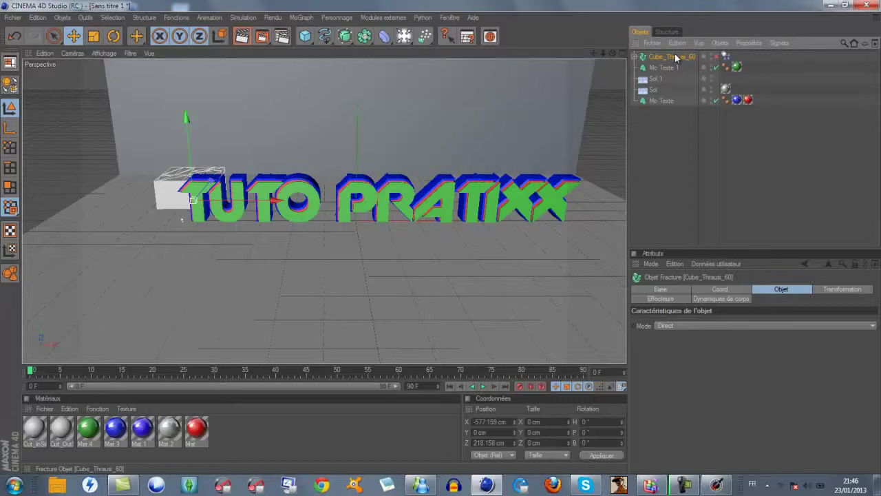
right_click(677, 59)
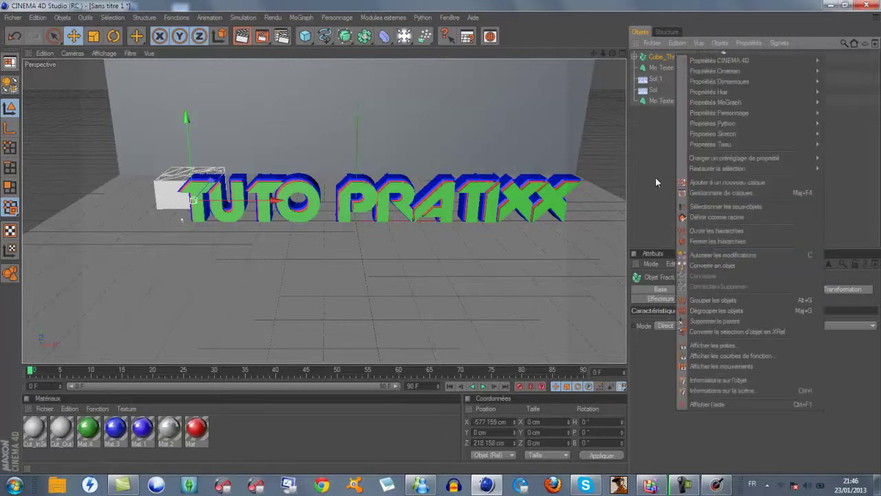
click(659, 157)
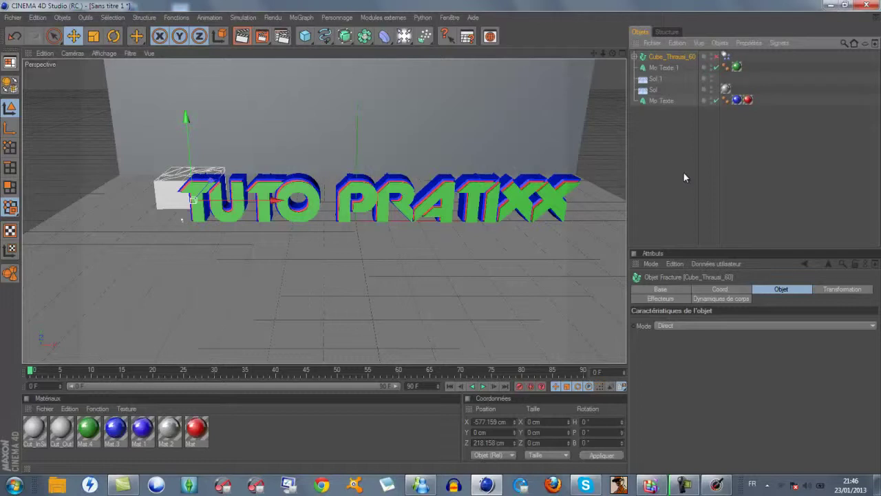
key(ctrl+v)
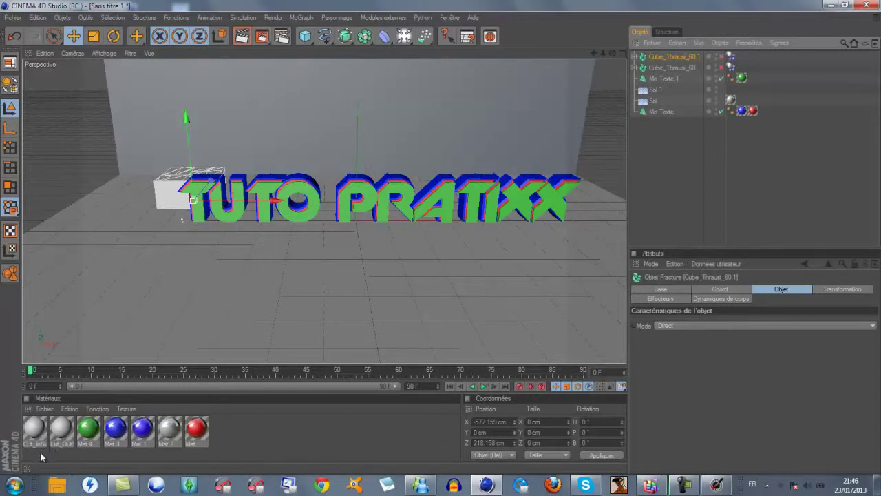
Select the Cut_OutSide and Cut_InSide materials in the Material Manager
drag(35, 451, 64, 433)
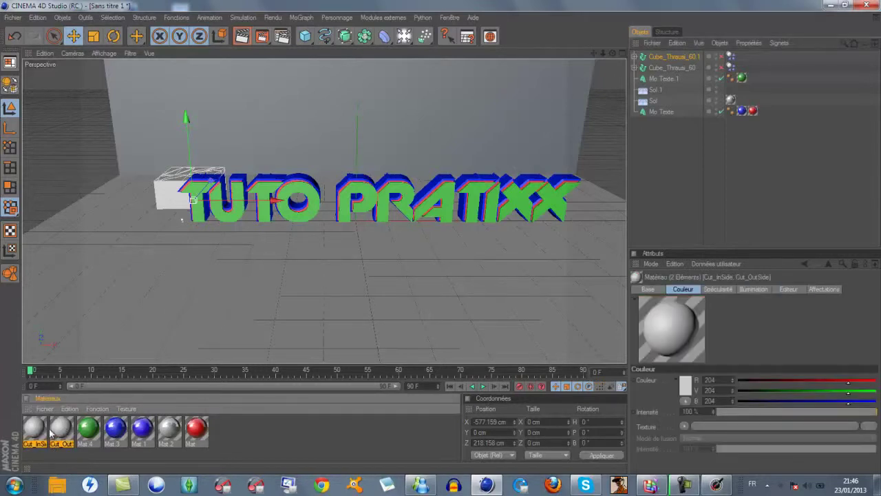
click(50, 461)
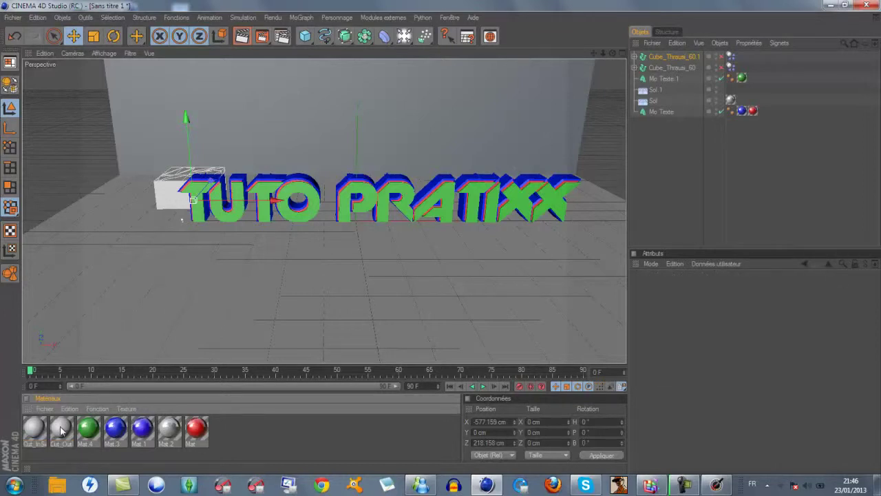
click(60, 431)
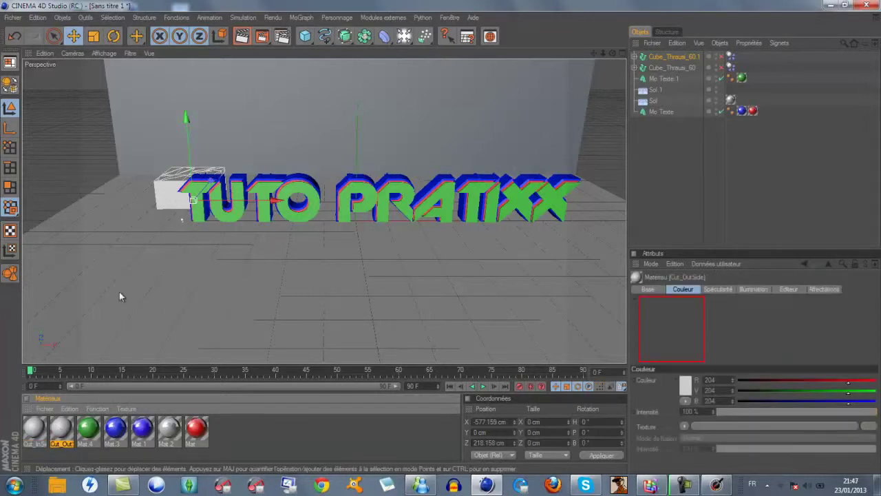
click(34, 429)
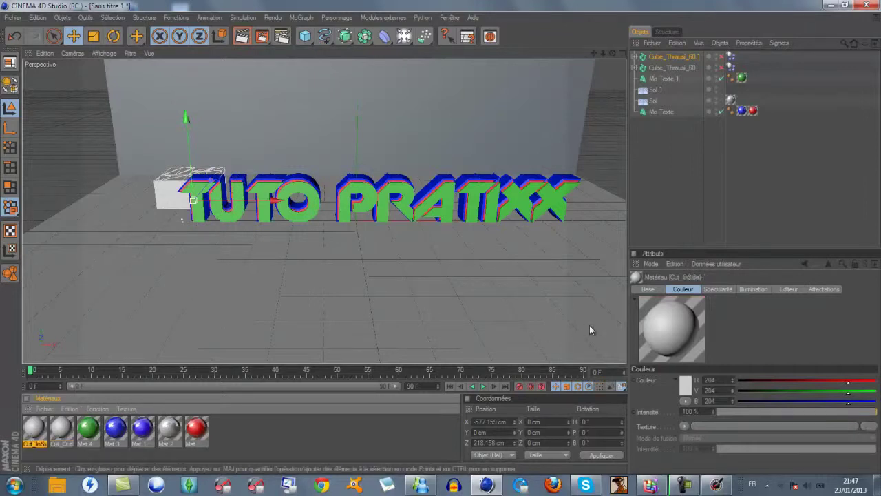
Shift the Mo Texte.1 text about 7 cm along X
click(387, 210)
drag(267, 222, 442, 241)
click(624, 112)
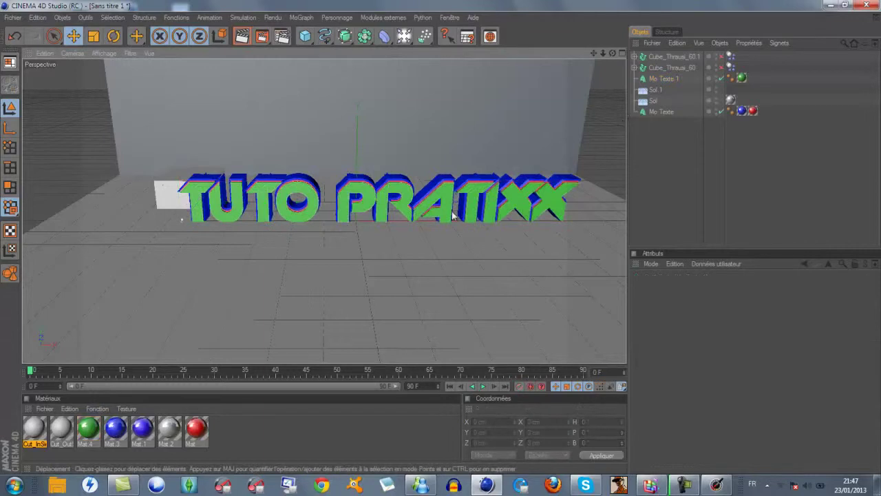
Make Cube_Thrausi_60.1 the active object and select its Cut_OutSide material
click(160, 199)
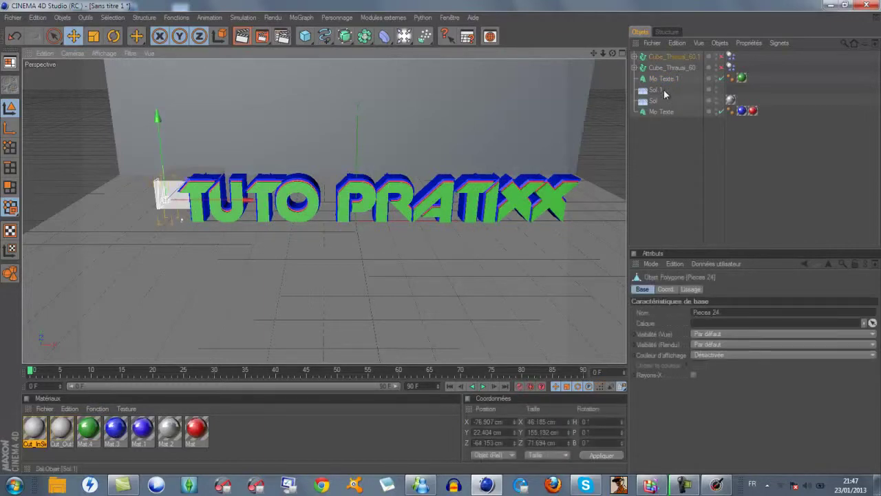
click(667, 58)
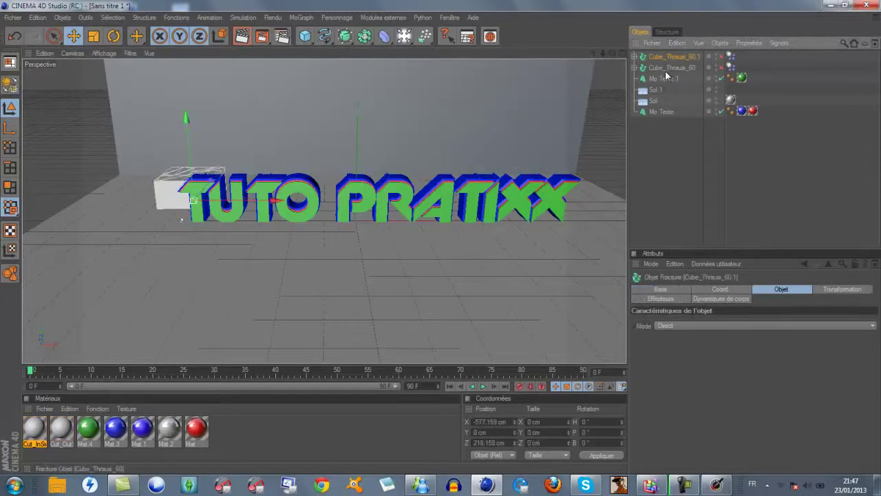
click(667, 58)
click(62, 428)
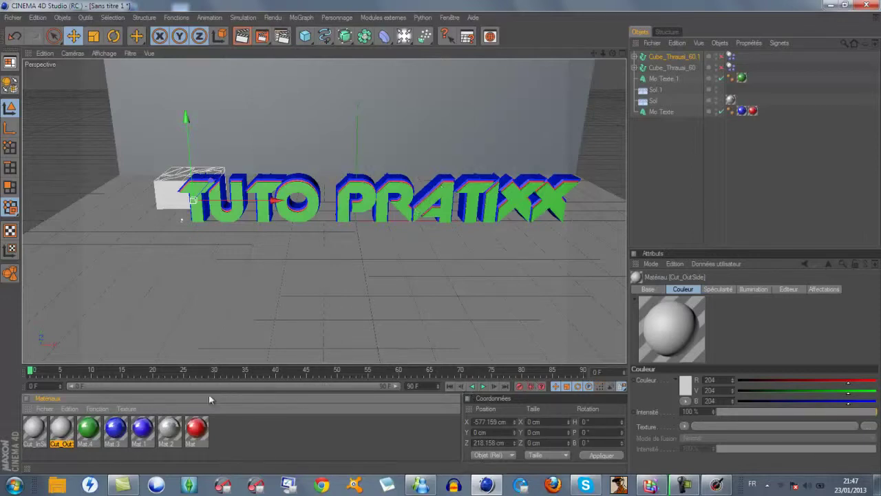
Give Cut_OutSide a blue colour (0, 46, 255) and about 49% reflection
double_click(62, 429)
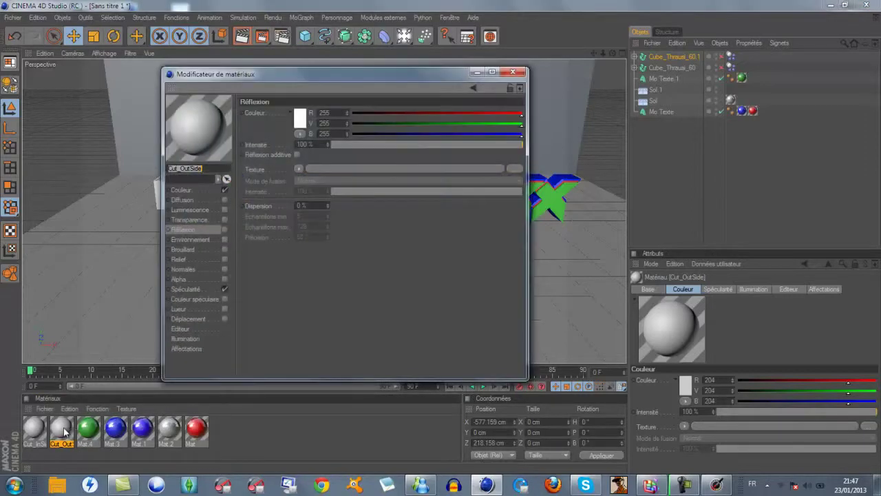
click(200, 190)
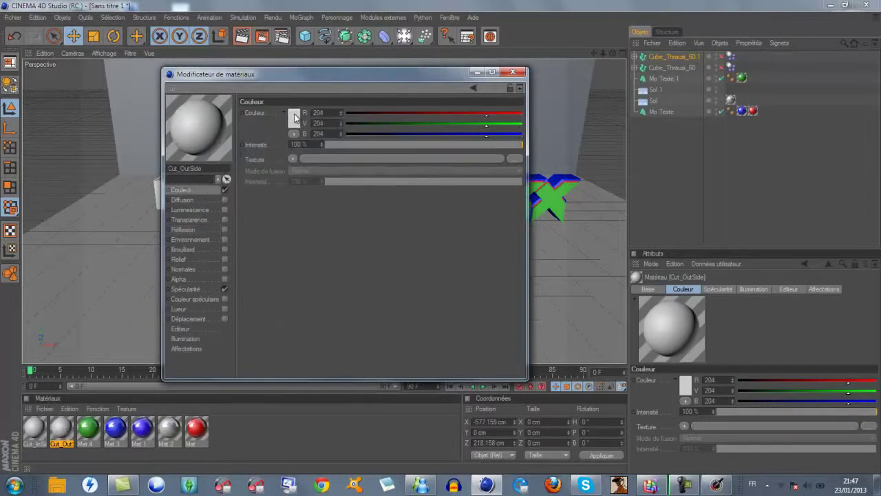
click(296, 118)
click(334, 72)
click(297, 79)
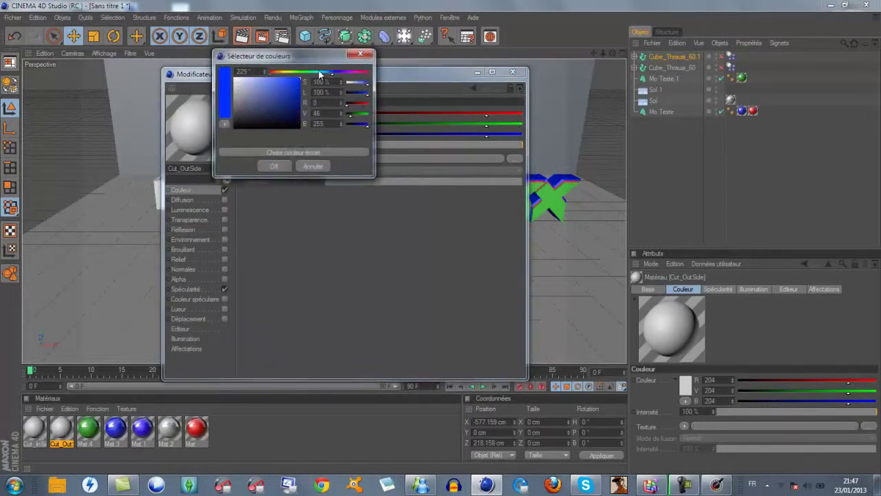
click(276, 166)
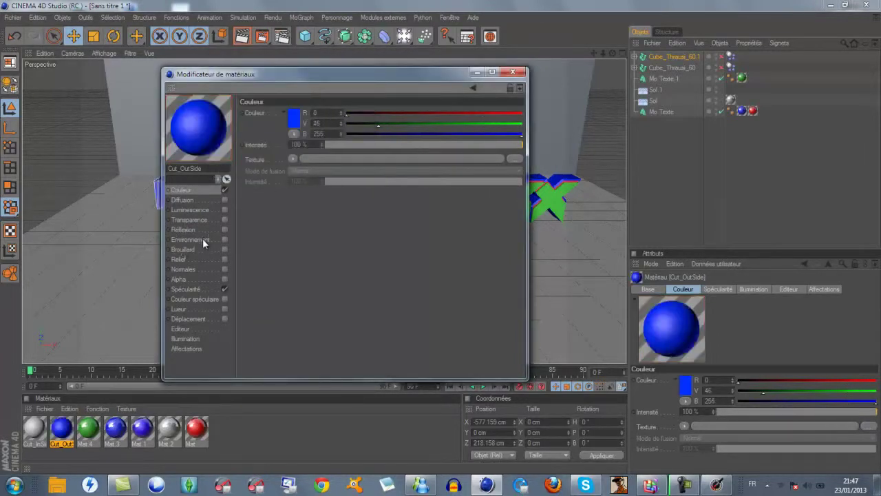
click(194, 230)
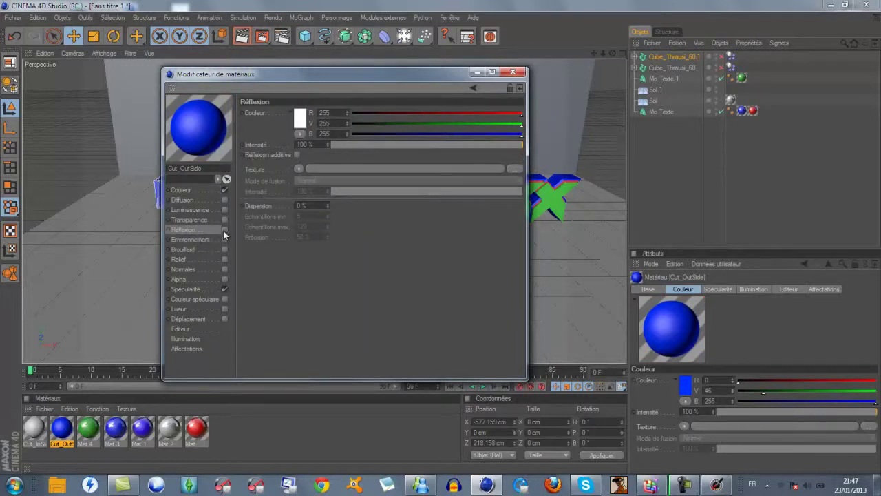
click(224, 229)
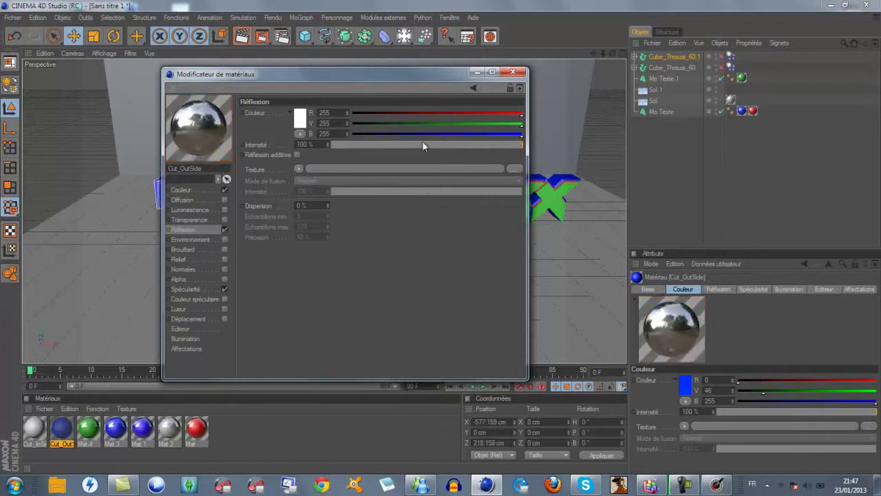
drag(423, 143, 421, 145)
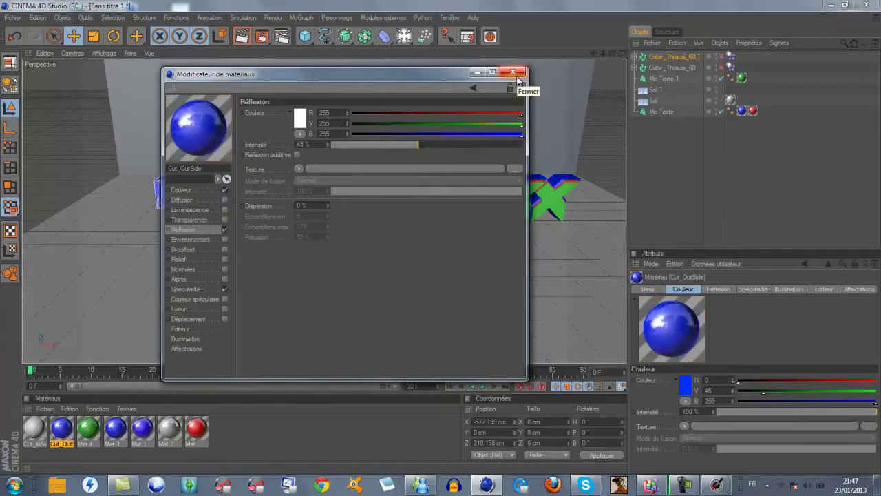
click(516, 75)
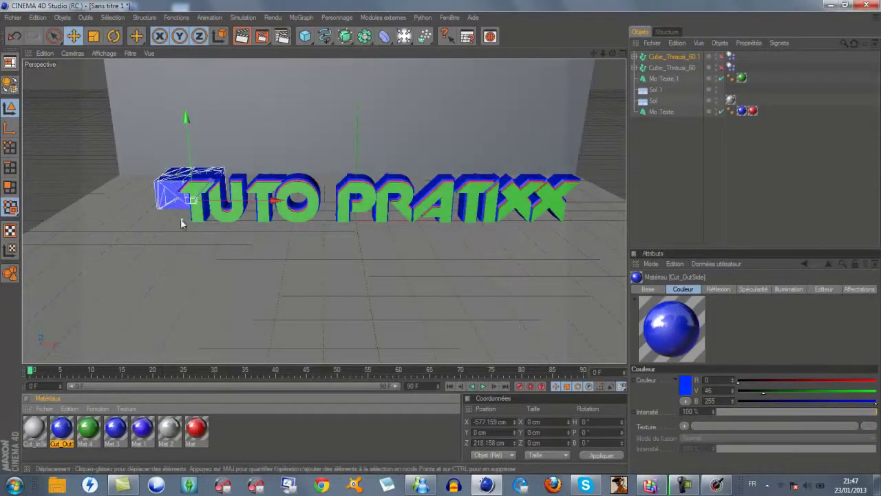
Give Cut_InSide a green colour (55, 175, 69) and 50% reflection
double_click(35, 428)
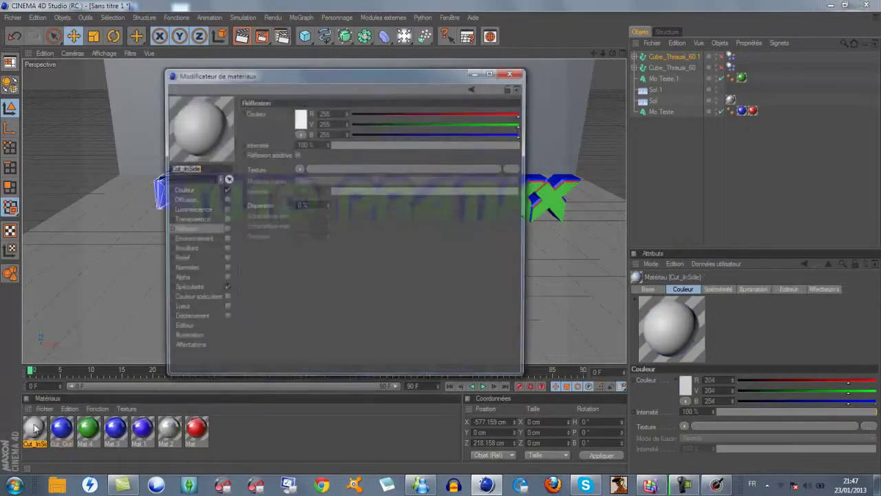
click(203, 191)
click(300, 119)
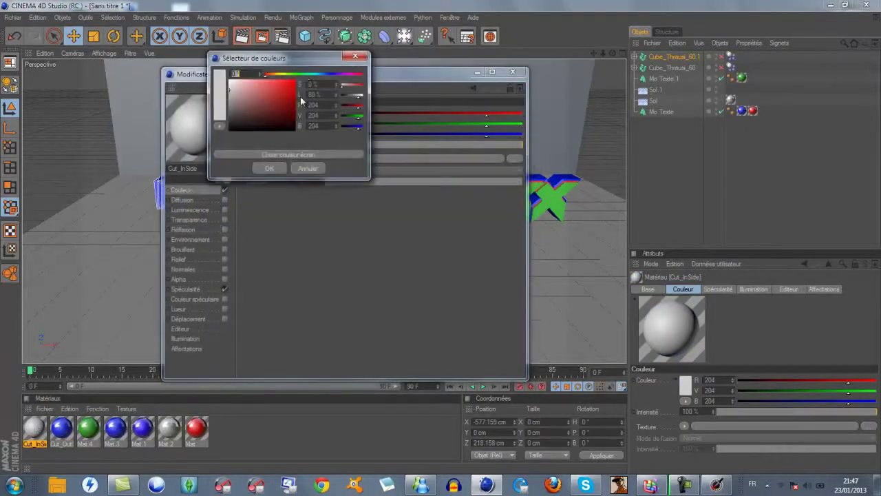
drag(279, 102, 272, 98)
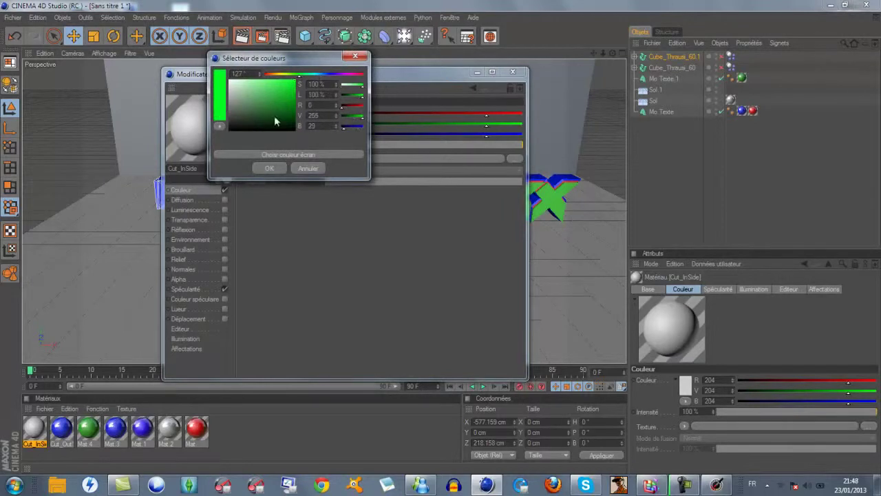
click(274, 94)
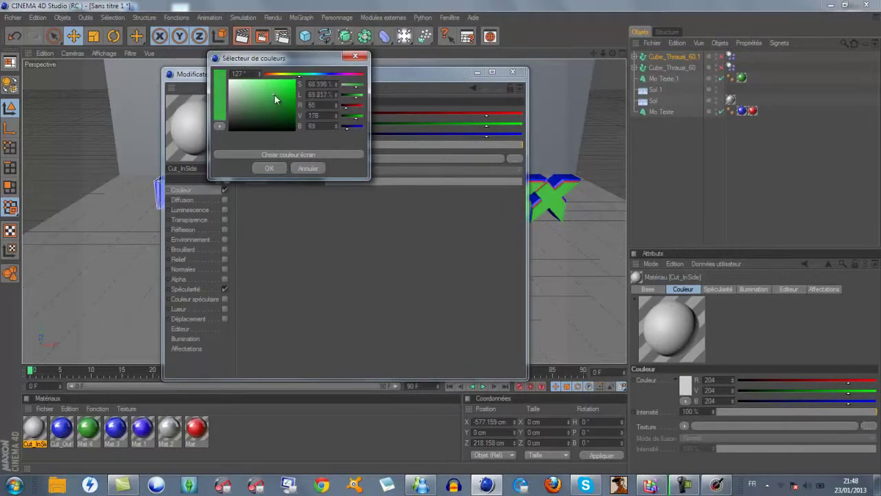
click(273, 169)
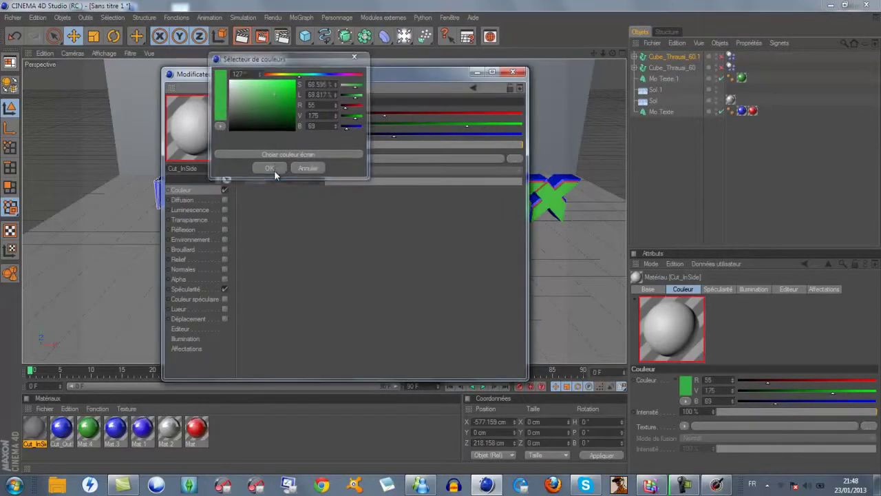
click(200, 230)
click(227, 229)
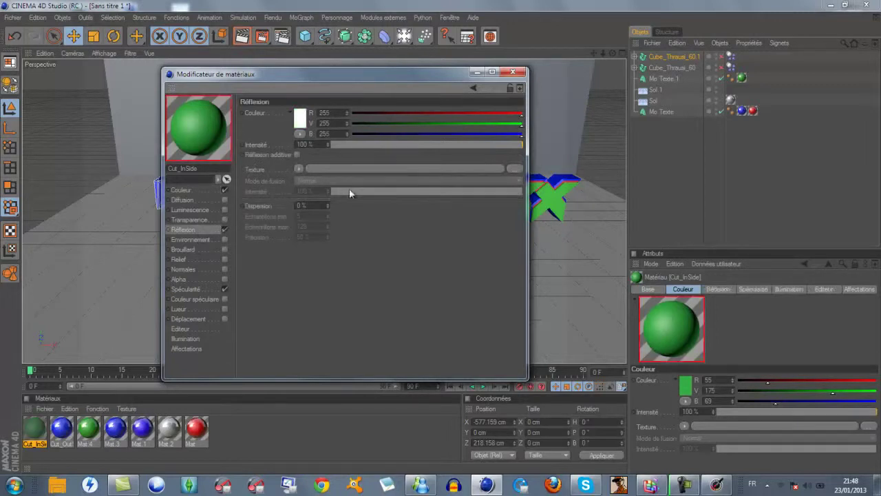
click(426, 145)
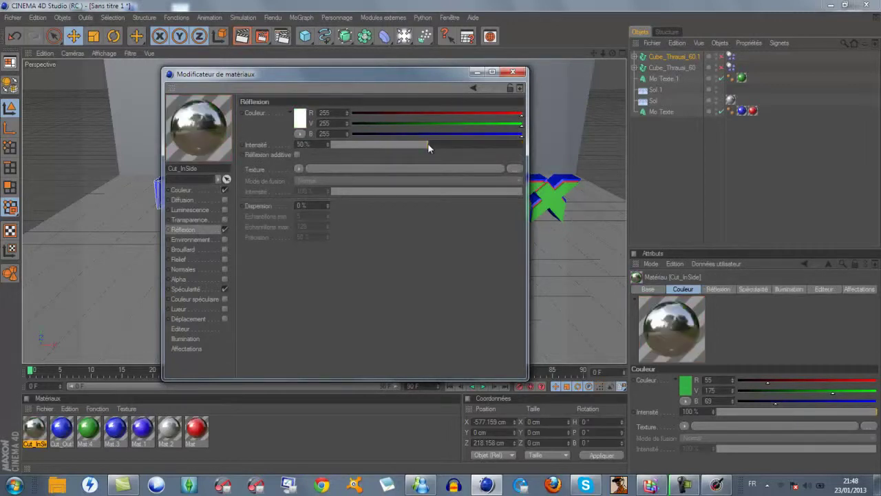
click(513, 72)
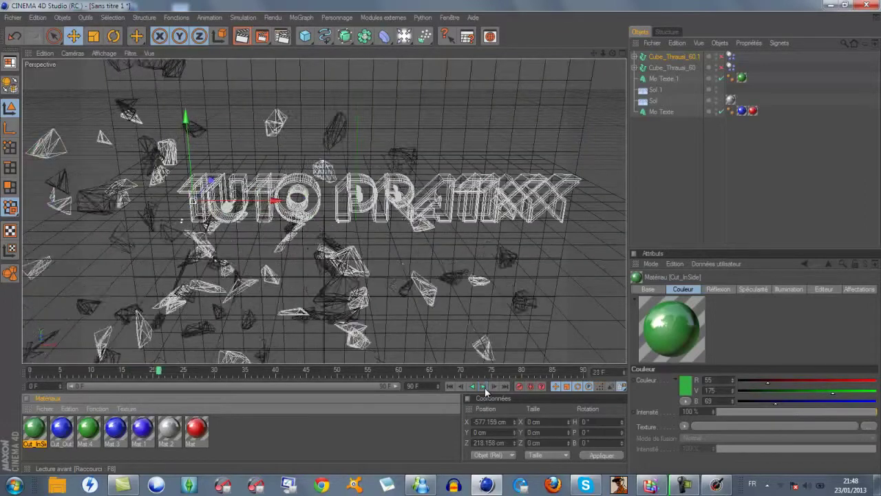
Preview the shatter animation, rewind to frame 0, and add a new 200 cm cube
click(483, 387)
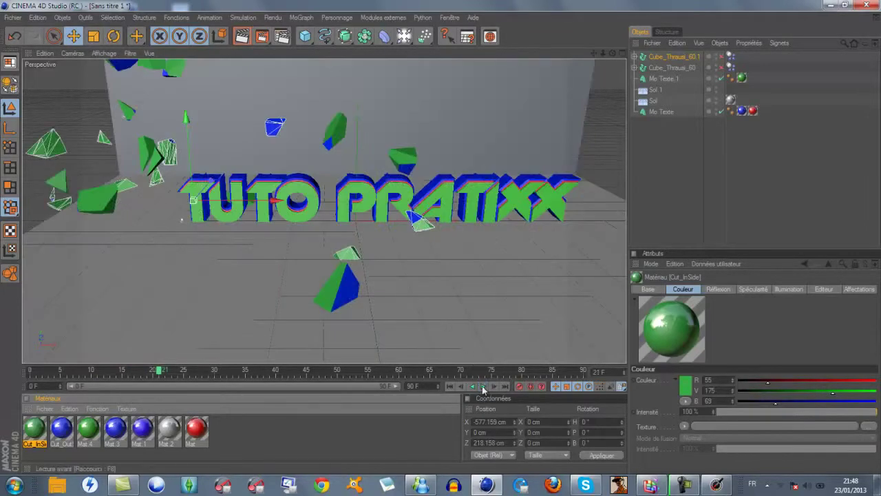
click(484, 387)
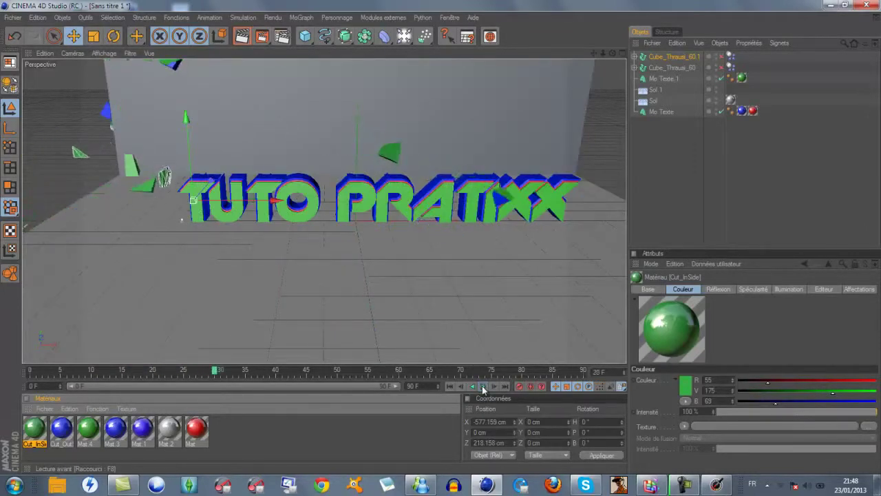
drag(215, 374, 152, 375)
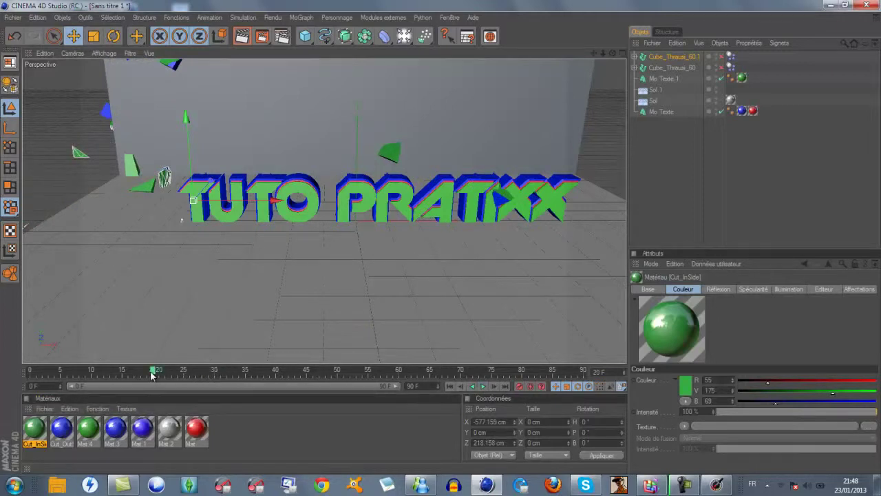
drag(152, 372, 30, 375)
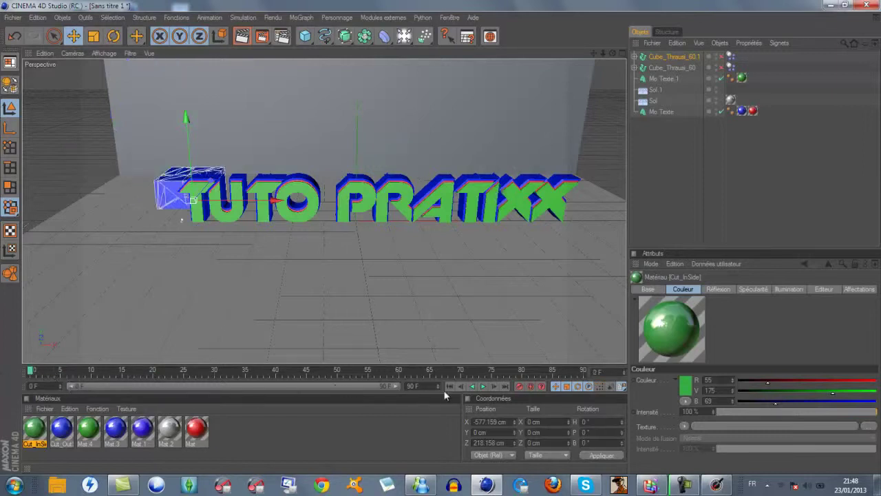
click(484, 387)
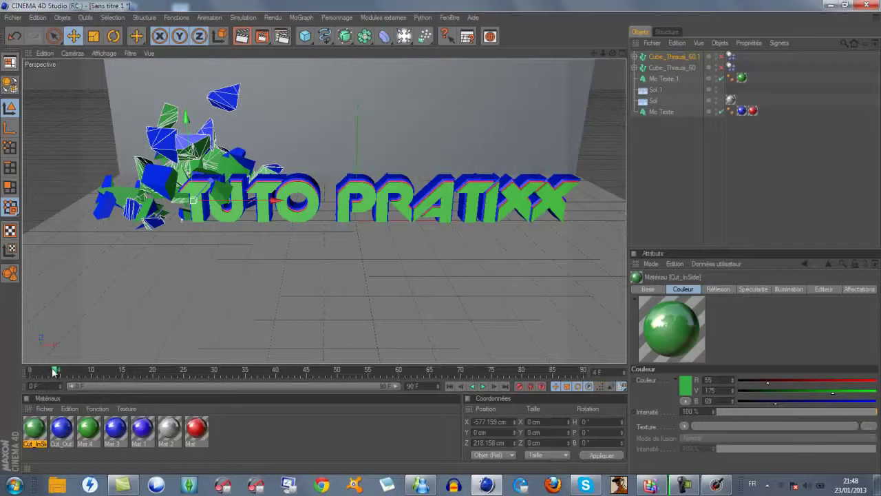
drag(54, 372, 30, 371)
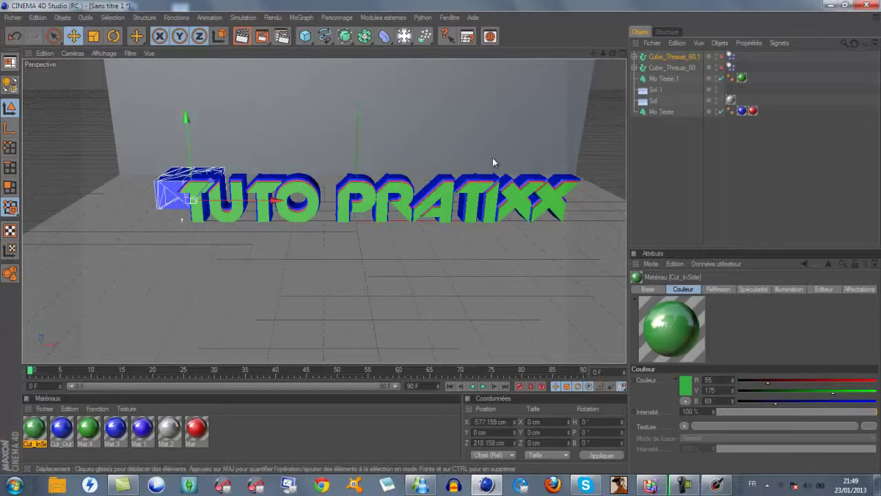
click(306, 35)
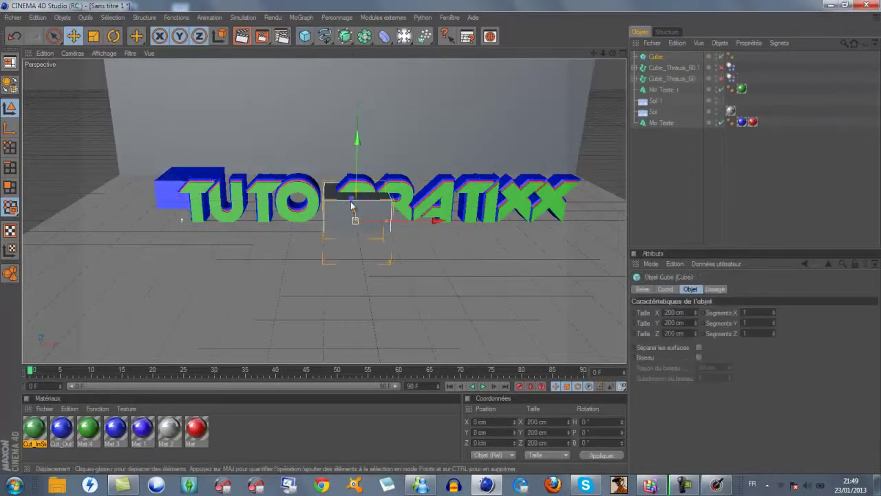
Move the cube into the letters and shatter it into 60 Thrausi pieces, creating Cube_Thrausi_60.2
mouse_move(354, 203)
mouse_down()
mouse_move(432, 201)
mouse_move(410, 256)
mouse_move(437, 238)
mouse_up()
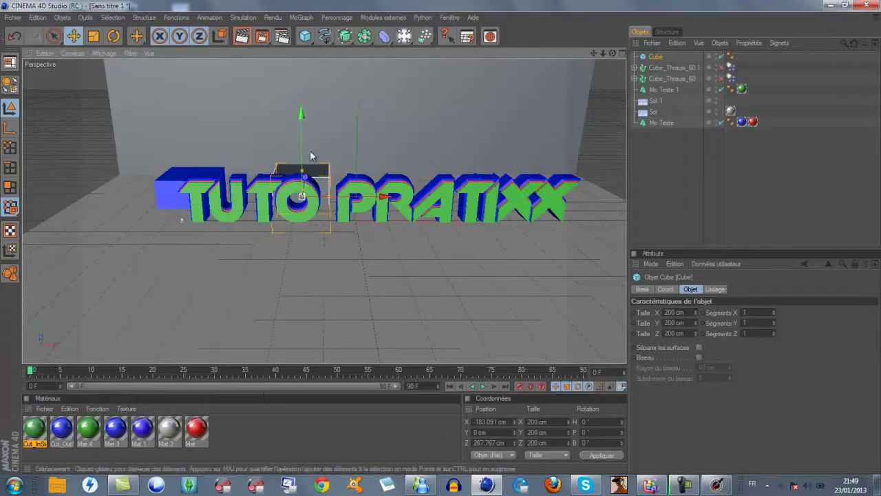
click(376, 18)
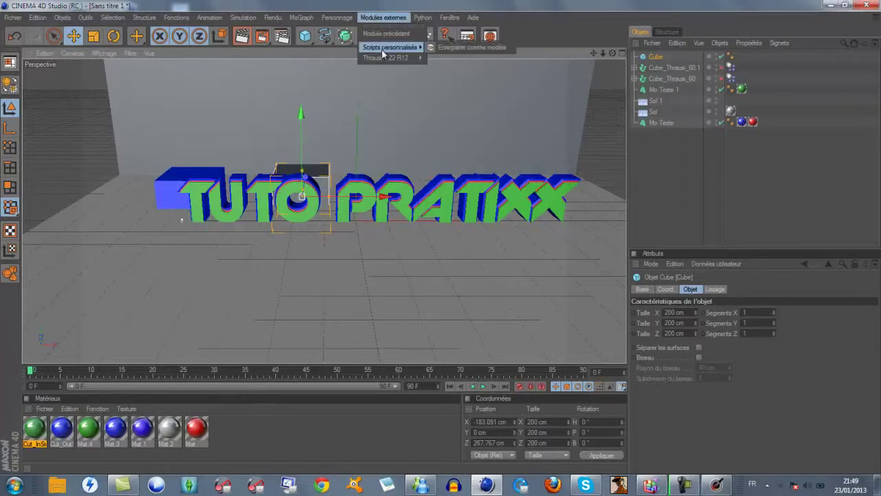
mouse_move(387, 58)
click(451, 61)
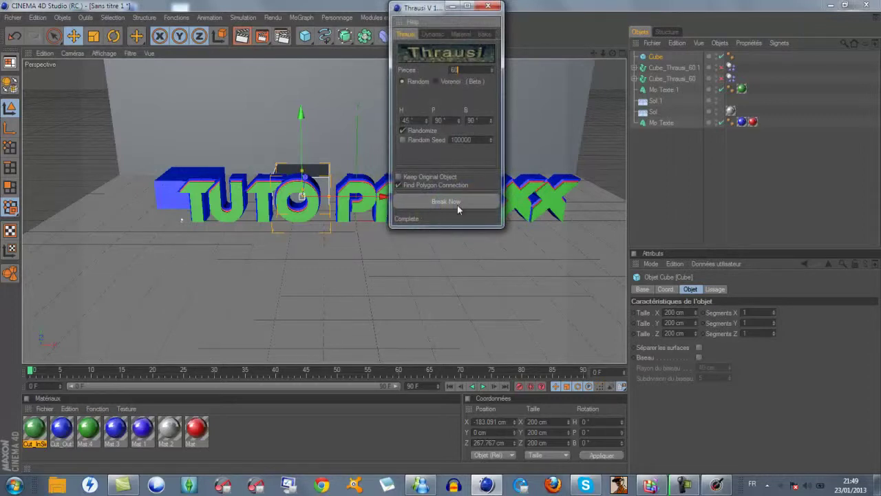
click(463, 199)
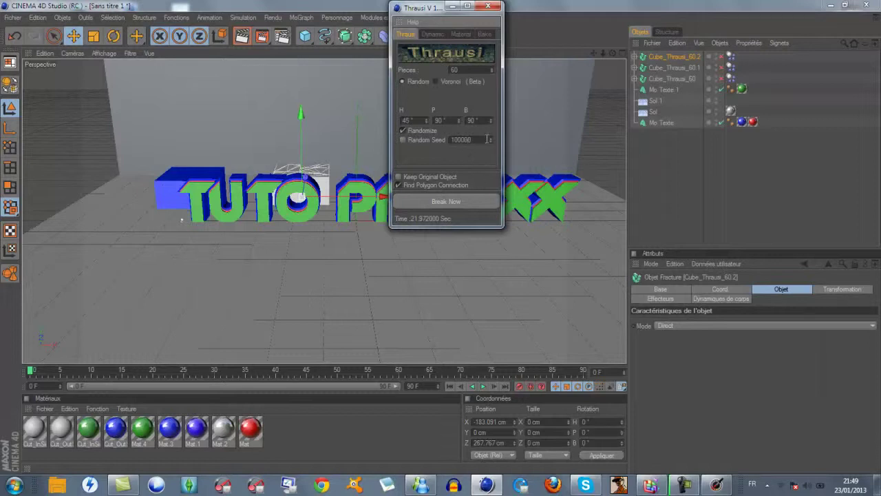
click(488, 7)
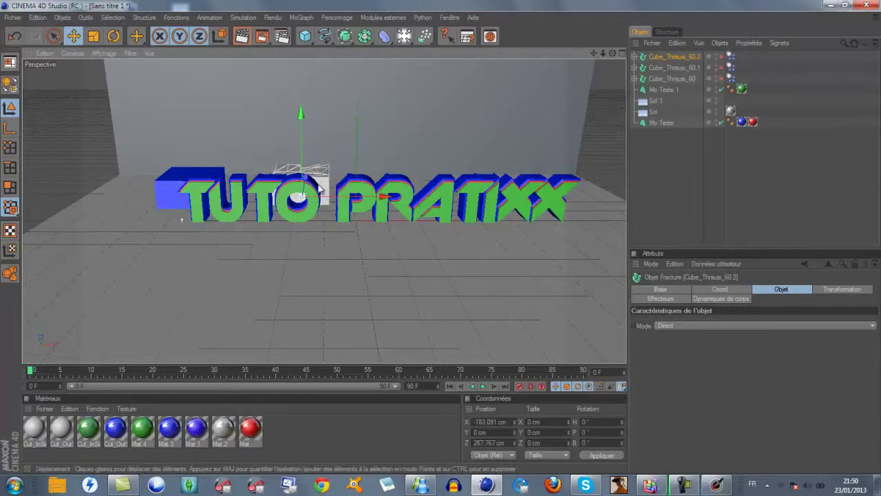
Set the newest Cut_OutSide material to blue (0, 29, 255) with 47% reflection
click(672, 55)
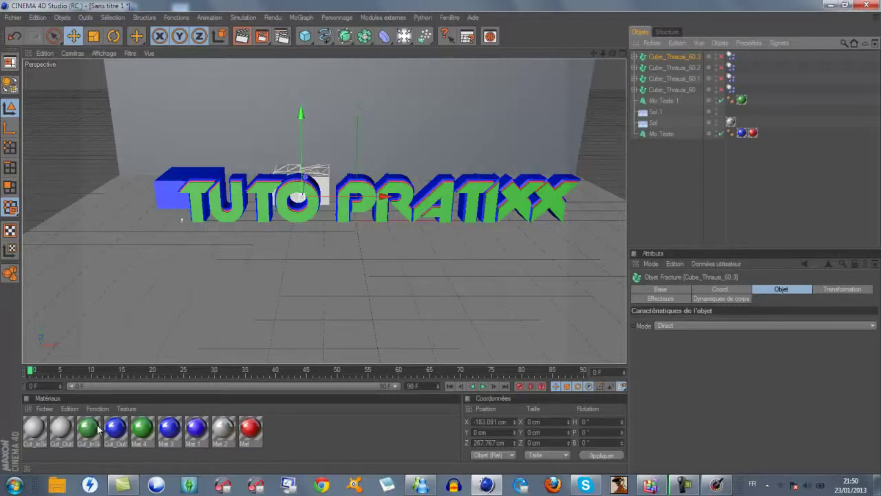
click(61, 434)
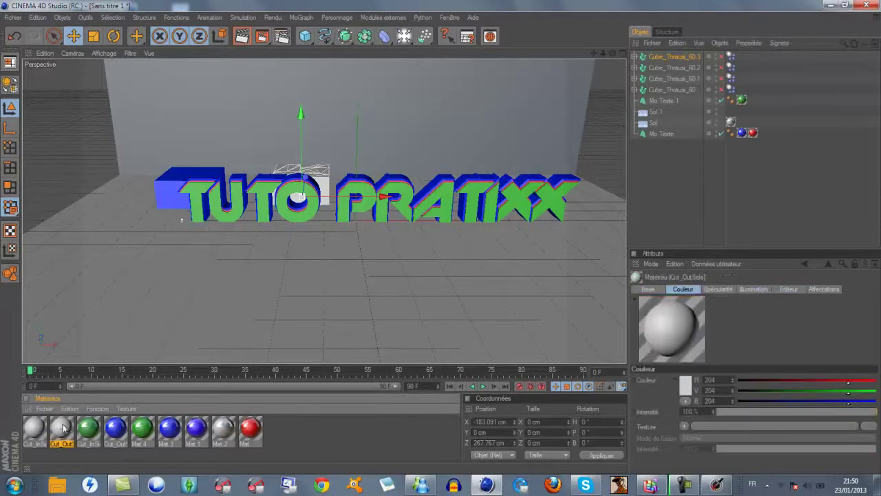
double_click(64, 432)
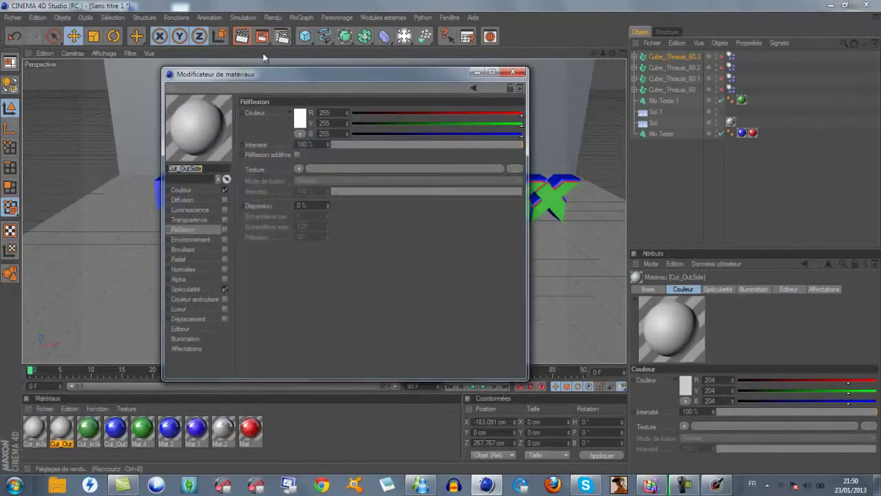
click(294, 119)
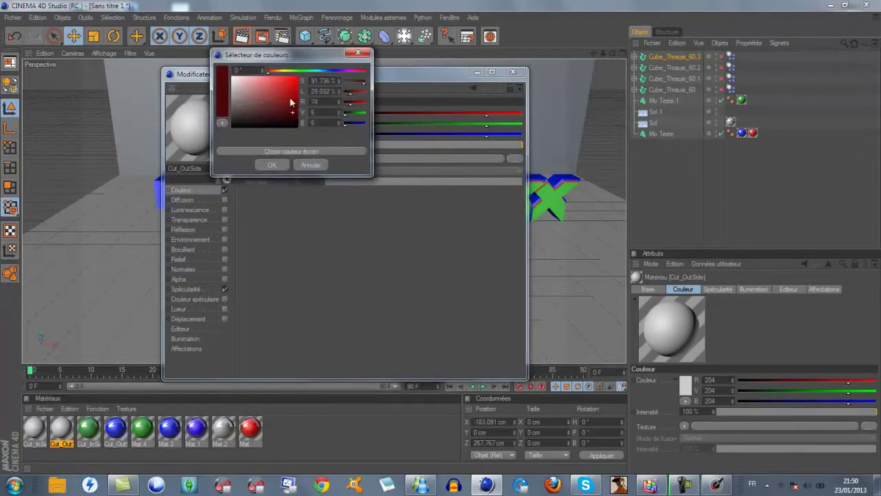
click(331, 71)
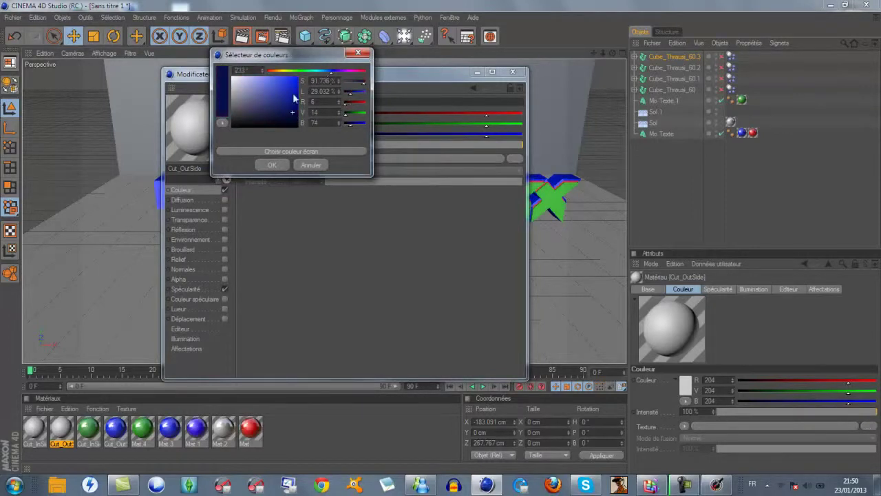
click(298, 76)
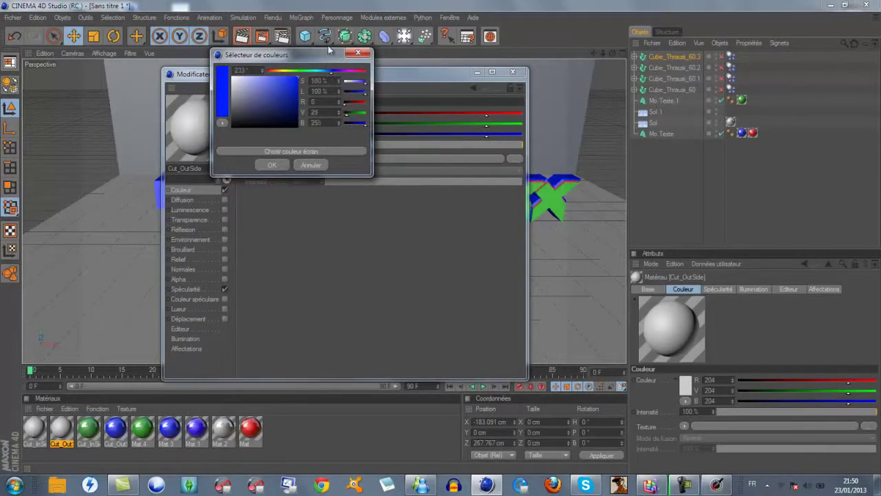
click(272, 165)
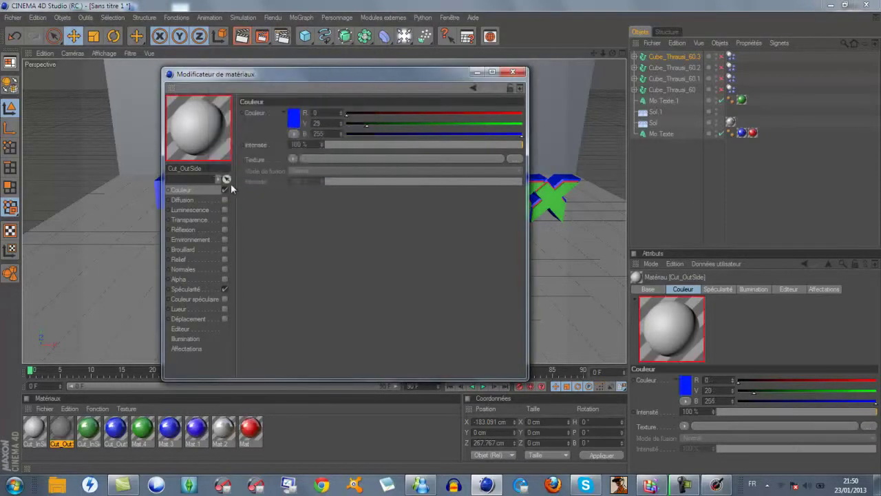
click(194, 229)
click(224, 230)
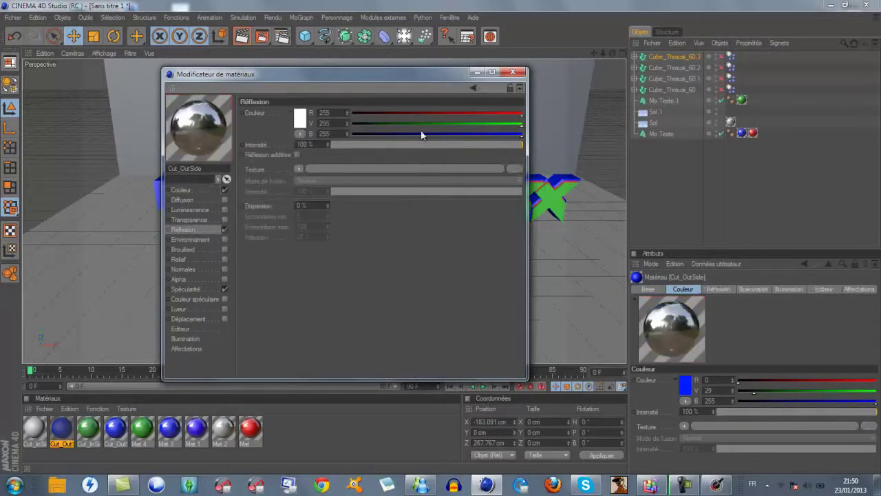
click(421, 144)
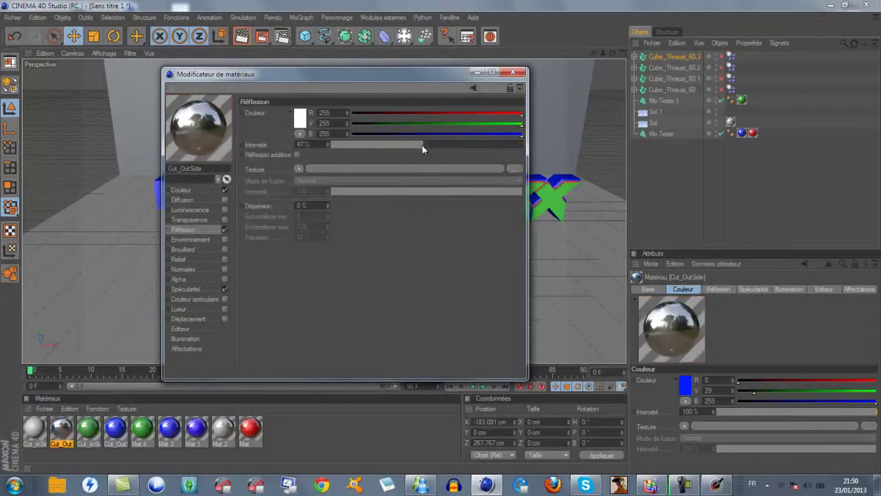
click(513, 72)
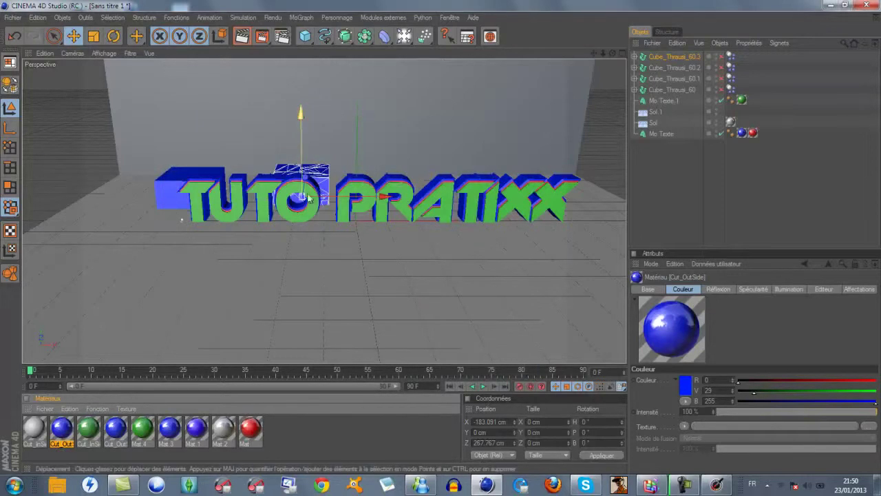
Colour the newest Cut_InSide green (83, 186, 69) and enable reflection at 49%
double_click(35, 427)
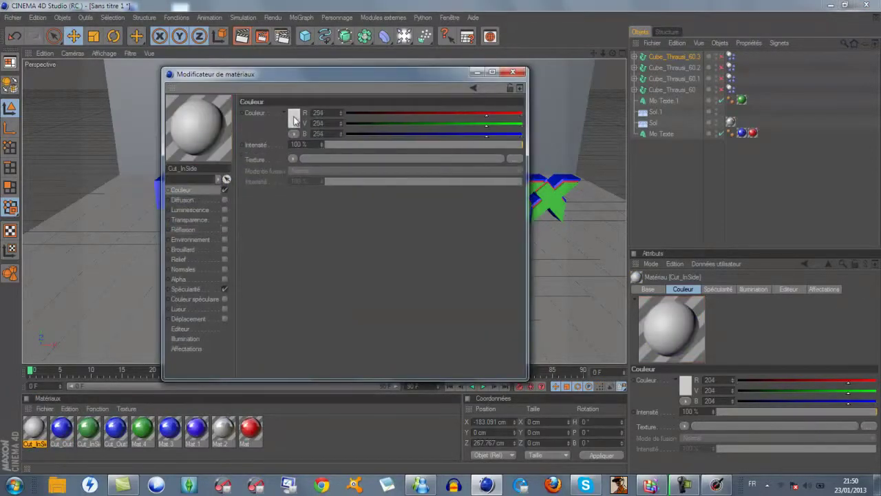
click(294, 118)
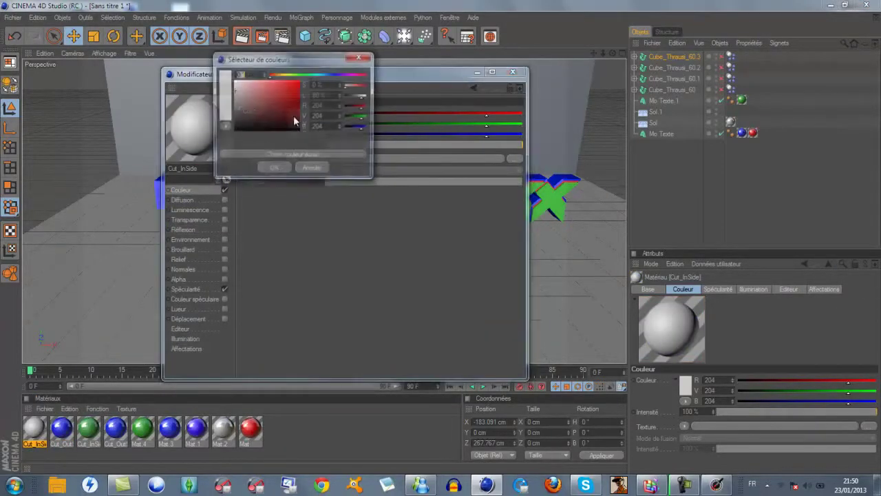
click(299, 73)
drag(276, 113, 275, 93)
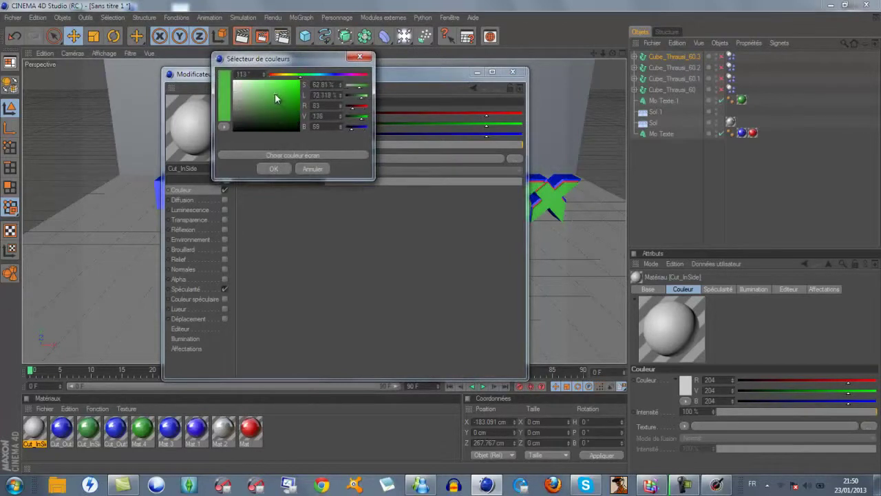
click(267, 168)
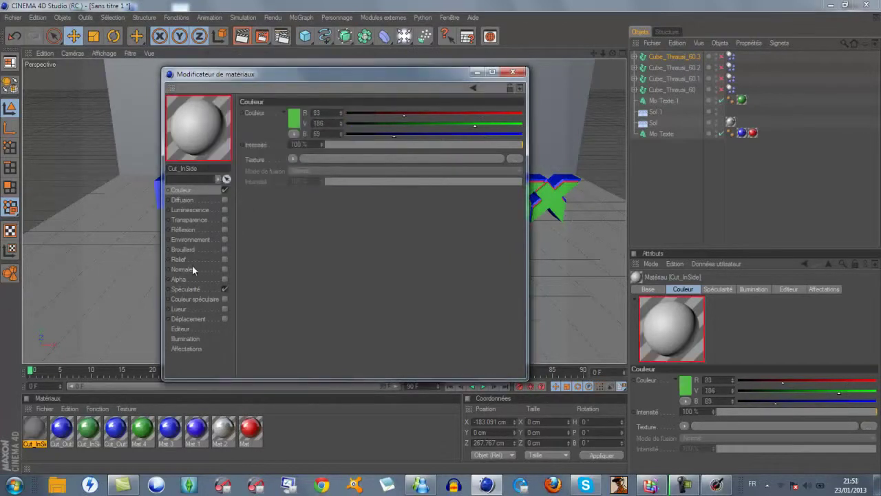
click(188, 230)
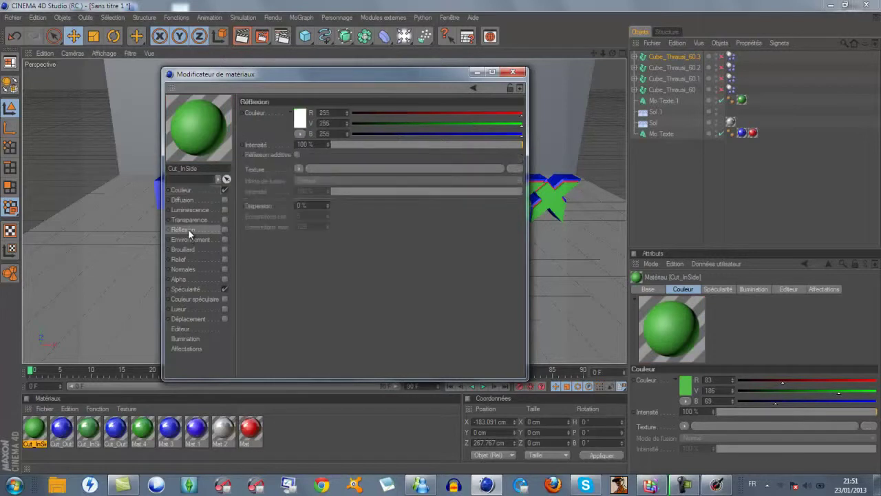
click(425, 145)
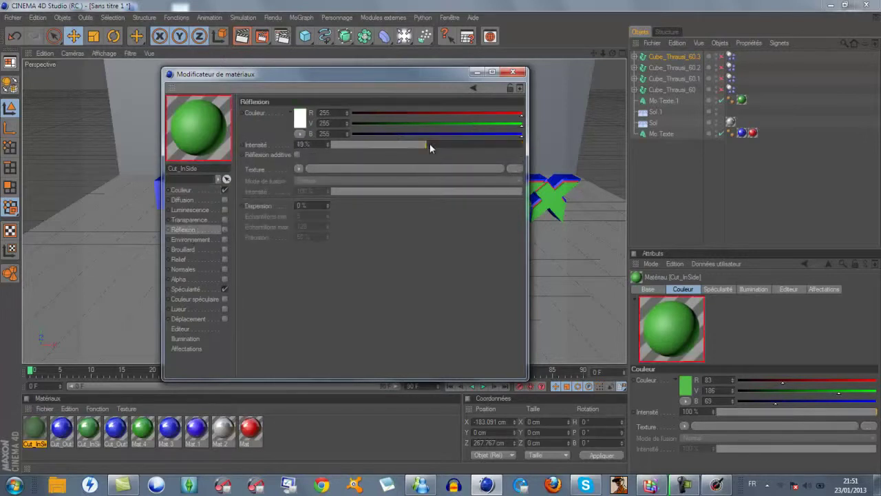
click(513, 72)
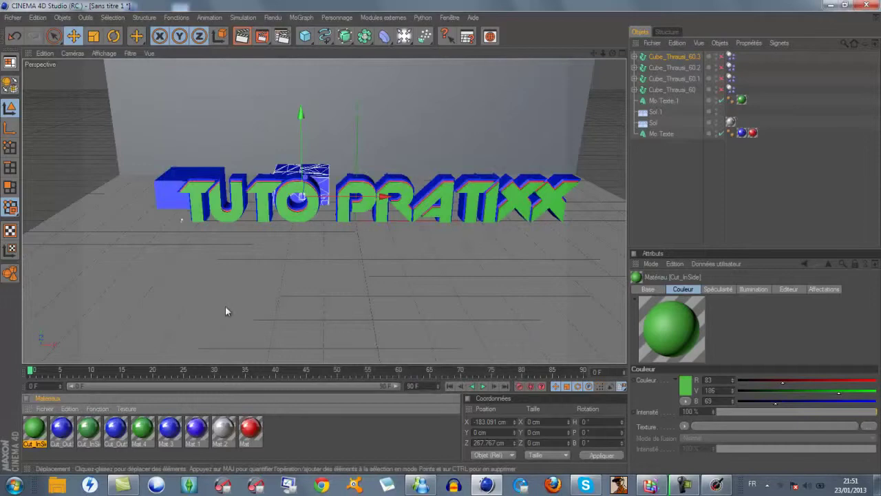
double_click(34, 429)
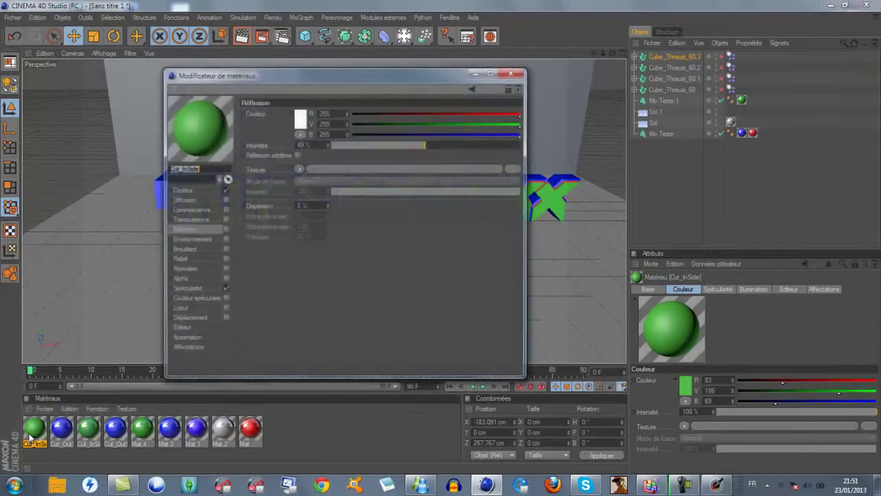
click(225, 230)
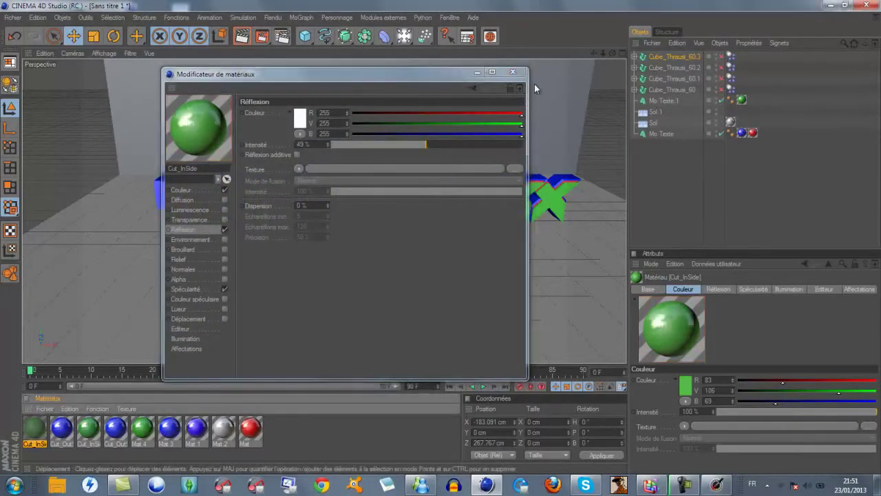
click(512, 71)
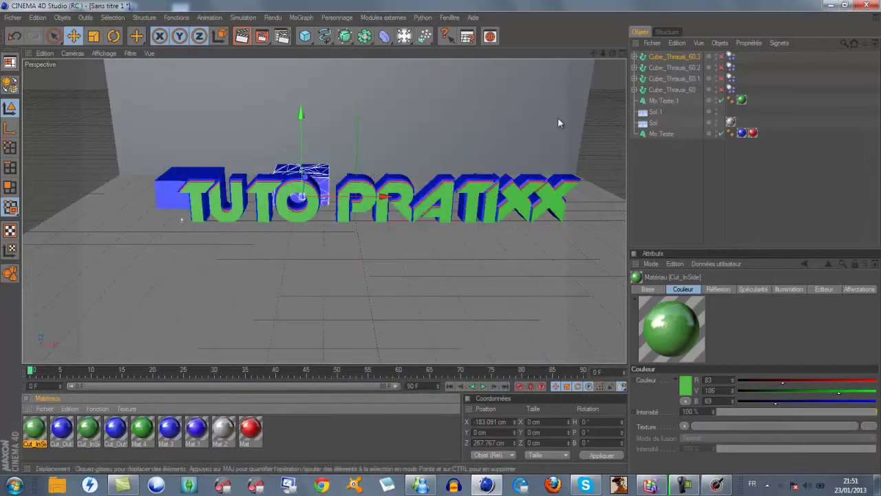
Play the explosion preview, stop it, and rewind the timeline to frame 0
click(597, 110)
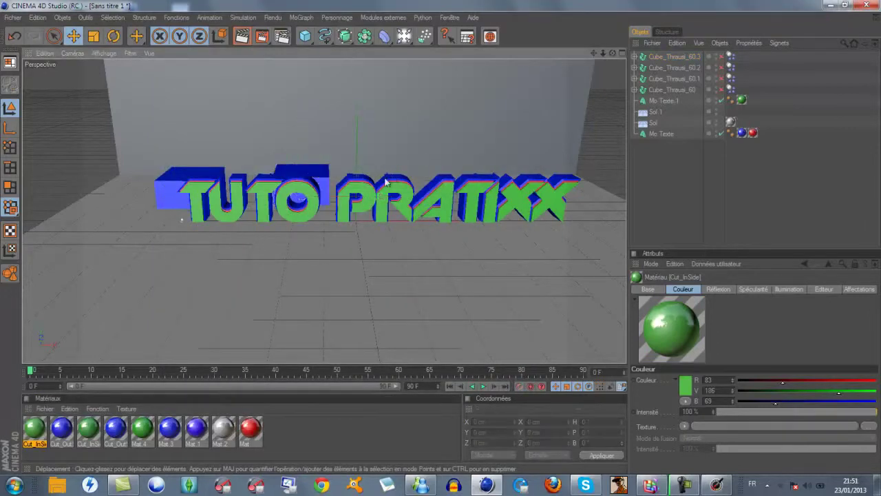
click(482, 387)
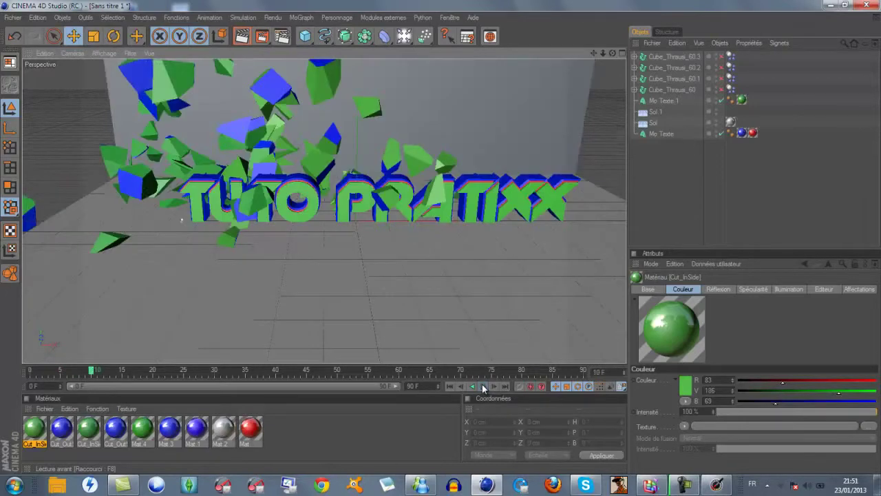
click(474, 388)
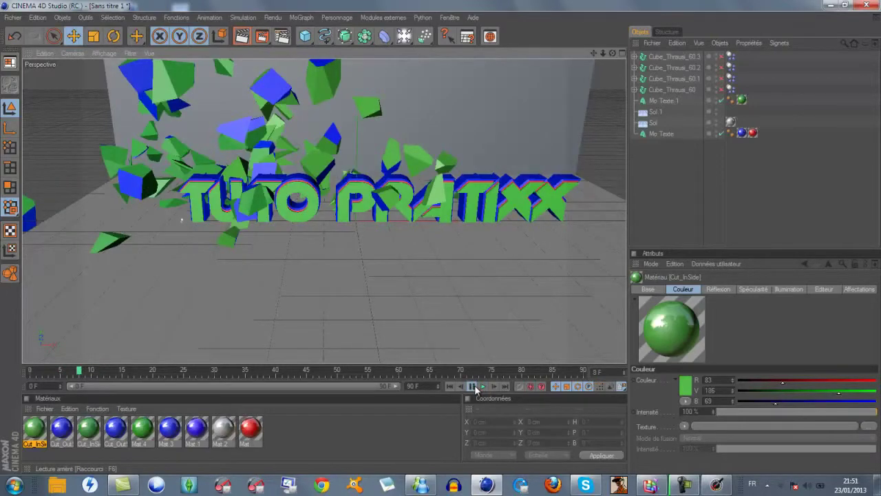
click(474, 387)
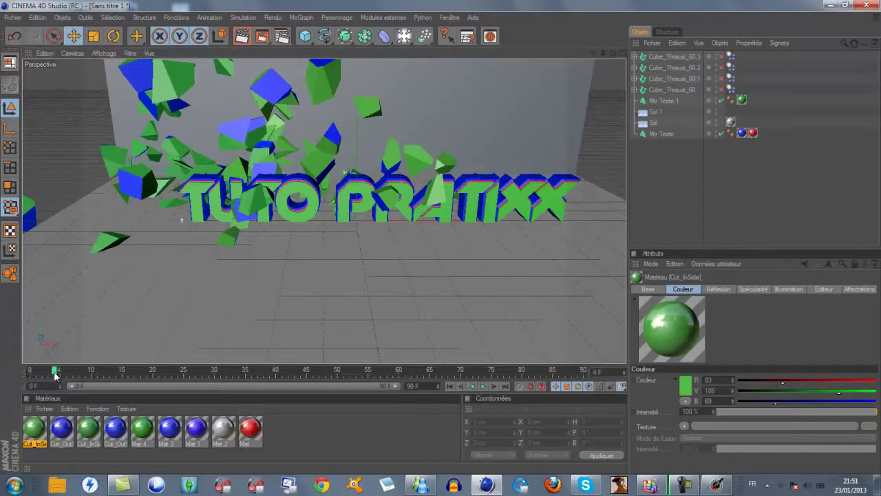
drag(55, 374, 30, 374)
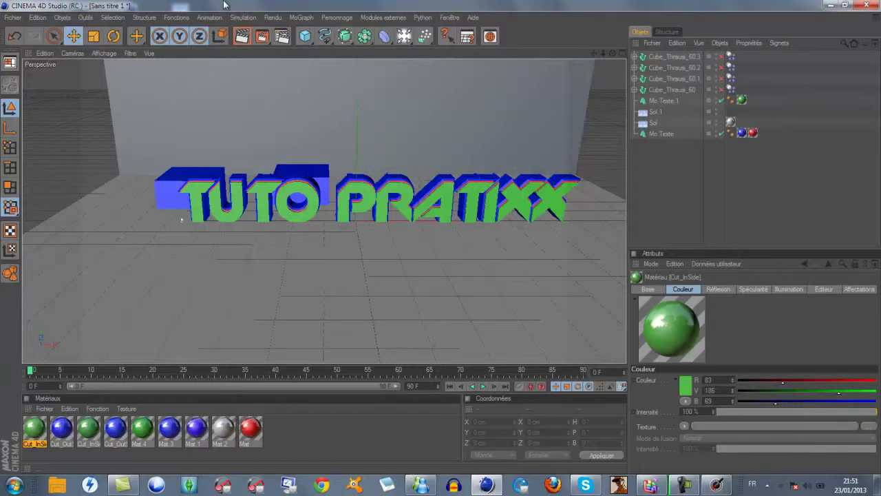
Add a new cube and move it along Z and X behind the word PRATIXX
click(301, 43)
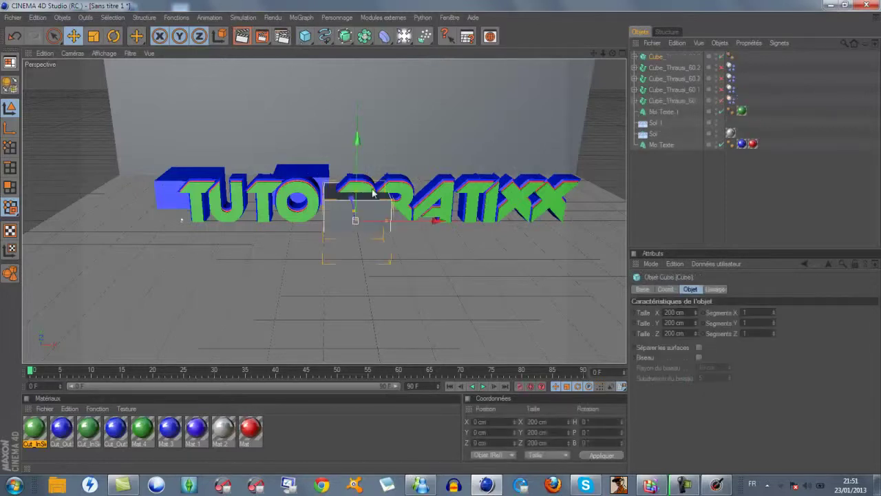
mouse_move(353, 207)
mouse_down()
mouse_move(441, 241)
mouse_move(431, 197)
mouse_up()
click(431, 197)
drag(465, 241, 466, 241)
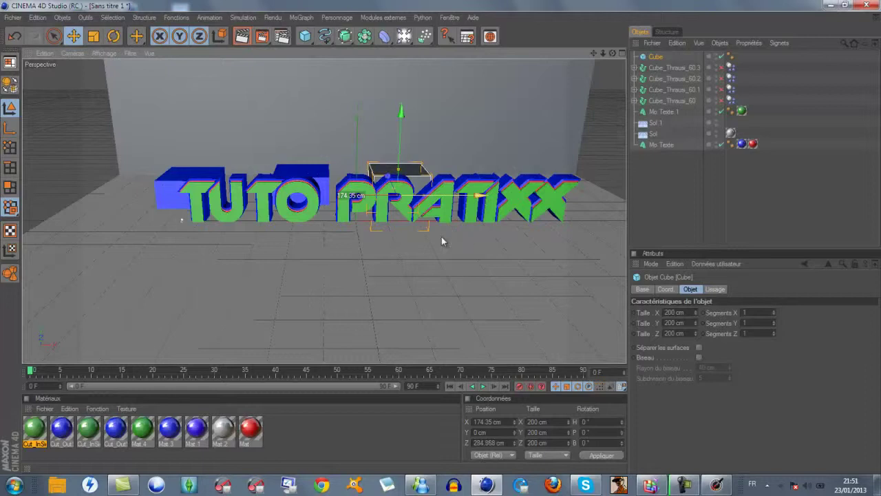
drag(466, 236, 427, 230)
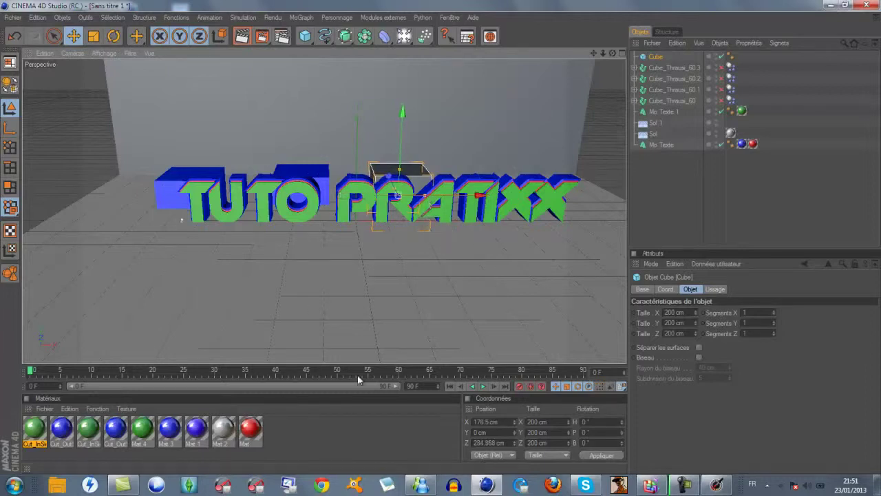
Shatter the cube into 50 fracture pieces with Thrausi
click(376, 19)
mouse_move(385, 58)
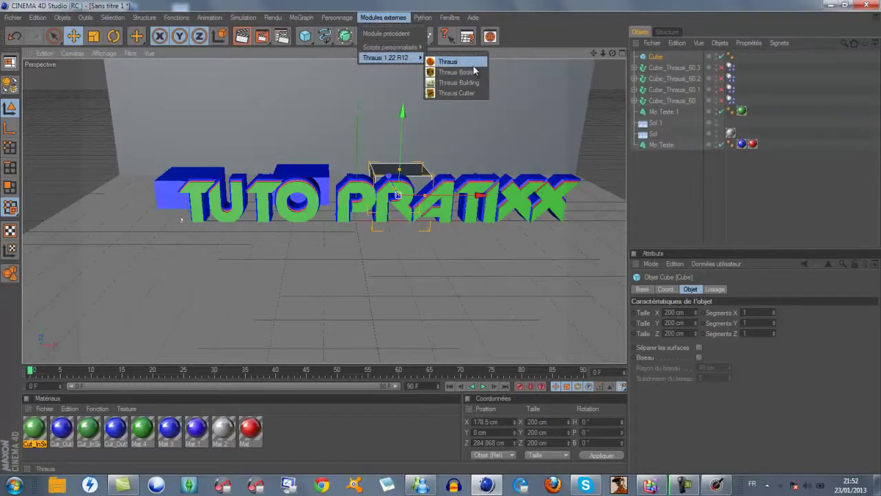
click(472, 63)
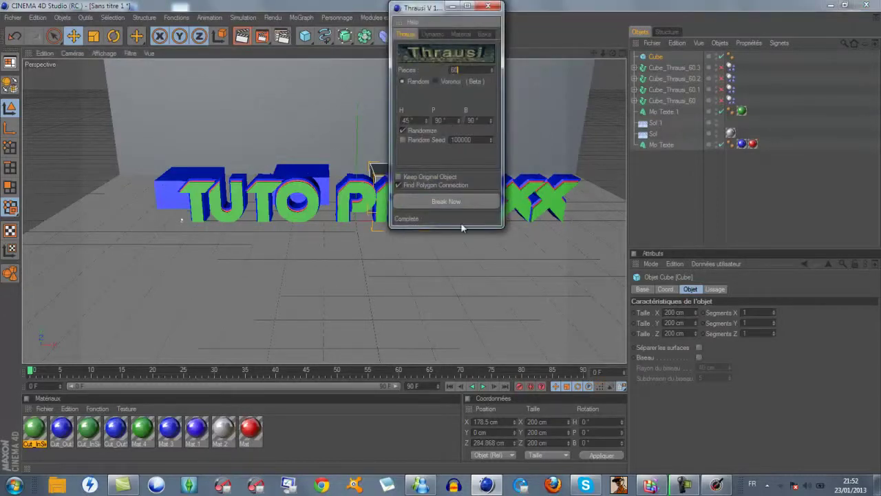
click(456, 204)
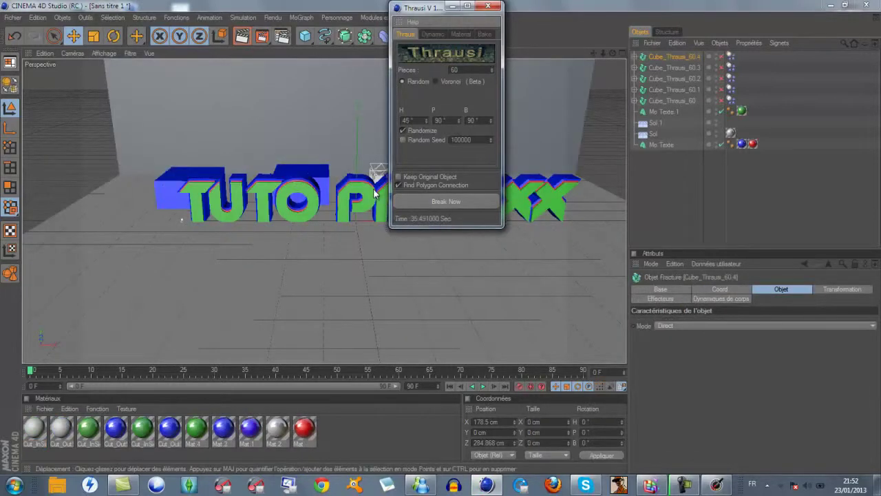
click(487, 8)
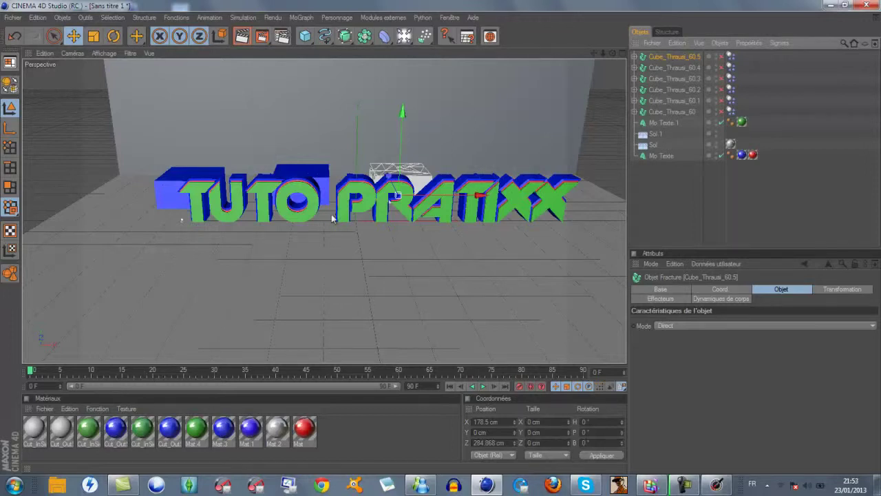
Set the Cut_OutSide material's colour to blue (RGB 0, 34, 230)
double_click(58, 429)
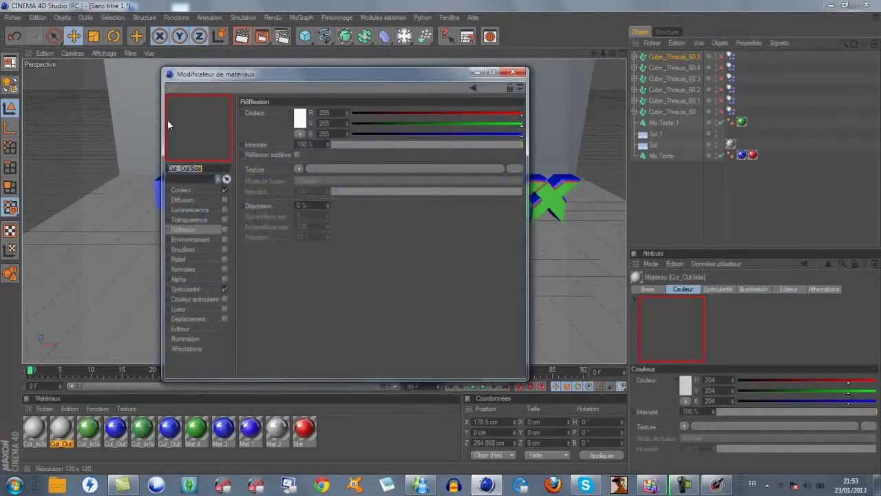
click(190, 191)
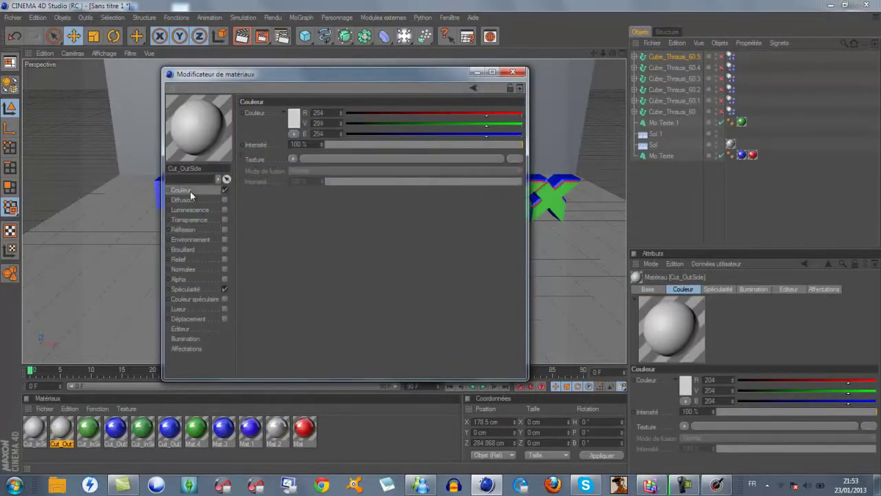
click(294, 123)
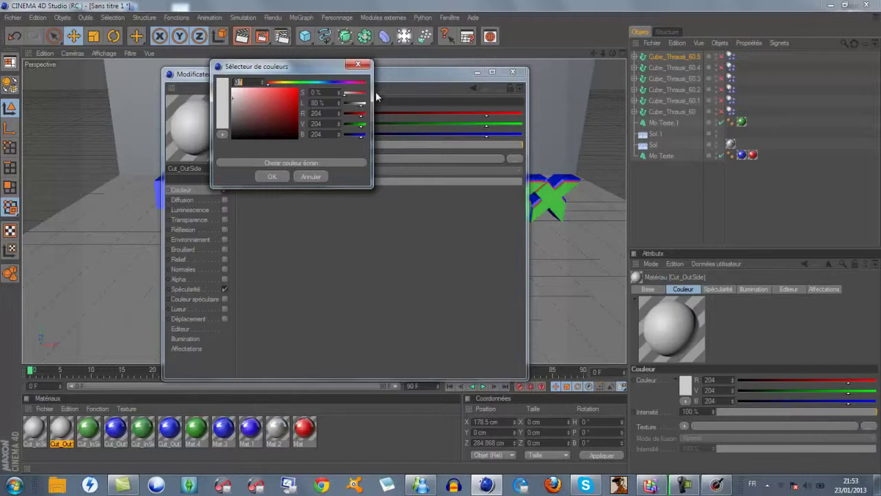
click(330, 82)
drag(284, 105, 298, 92)
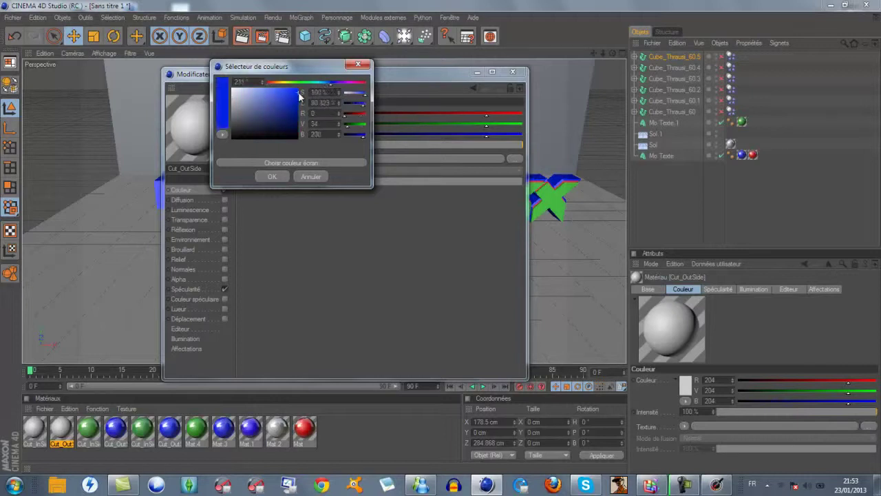
click(273, 178)
Enable reflection on Cut_OutSide at 48% intensity and close the material editor
click(205, 229)
click(224, 230)
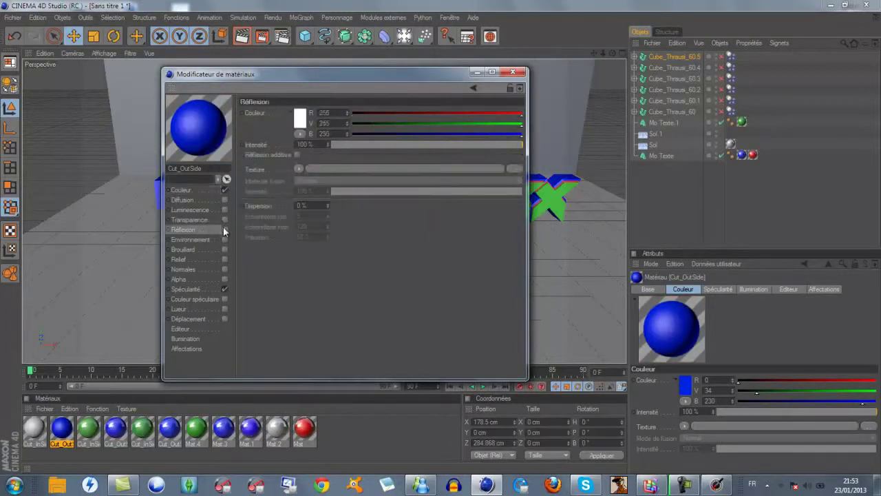
click(422, 146)
drag(421, 146, 423, 143)
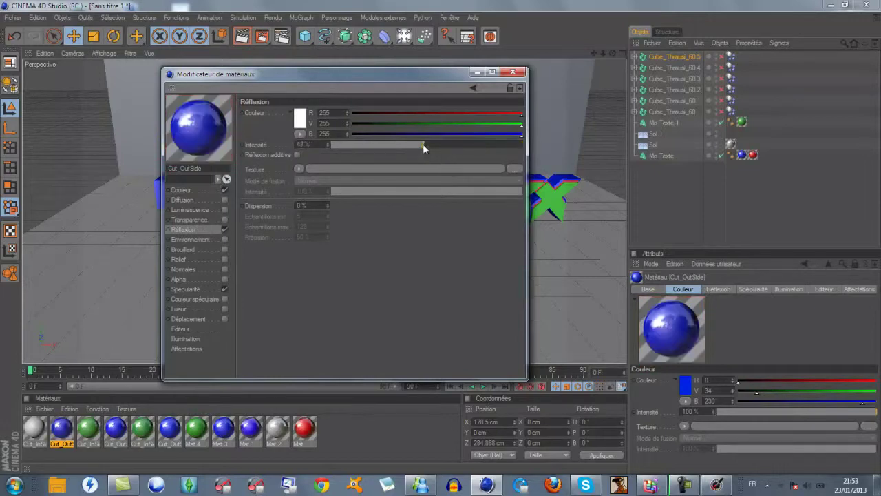
click(513, 72)
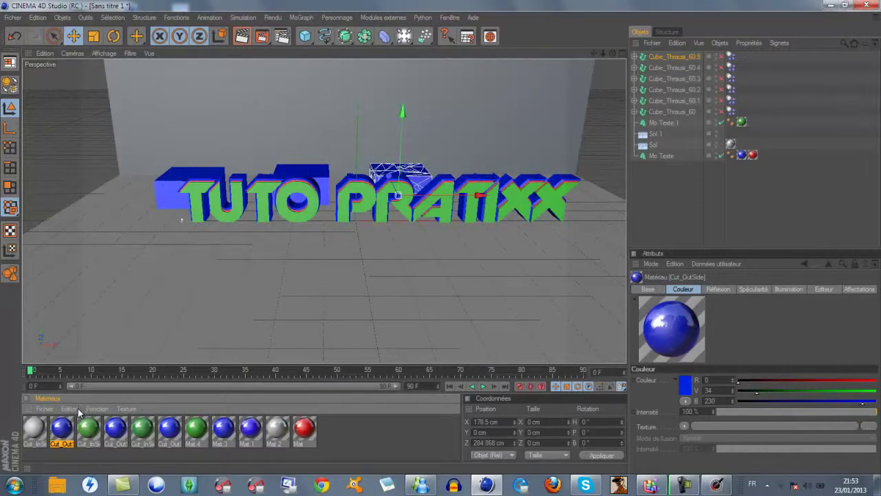
Give Cut_InSide a blue colour and turn on reflection at about 49%
double_click(42, 433)
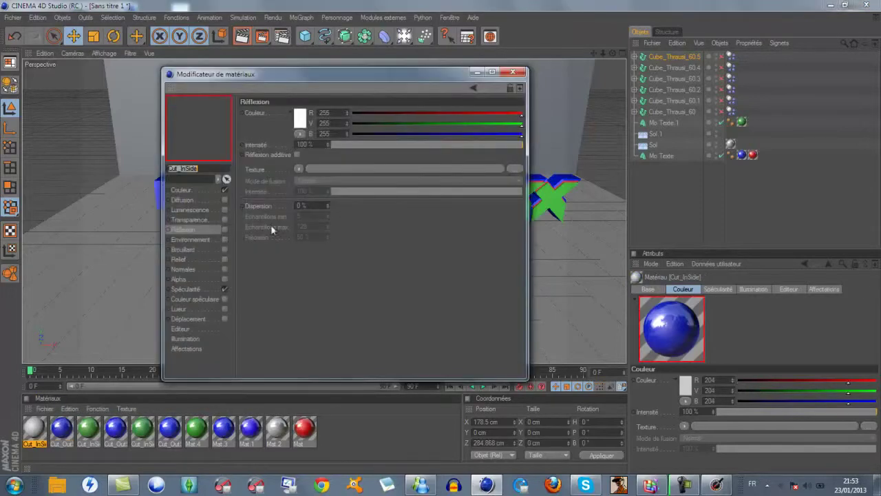
click(179, 192)
click(297, 122)
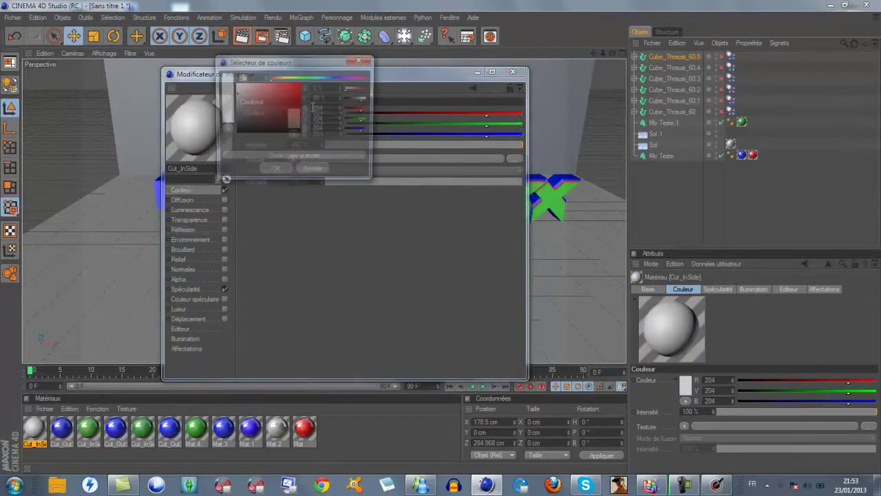
drag(335, 82, 329, 81)
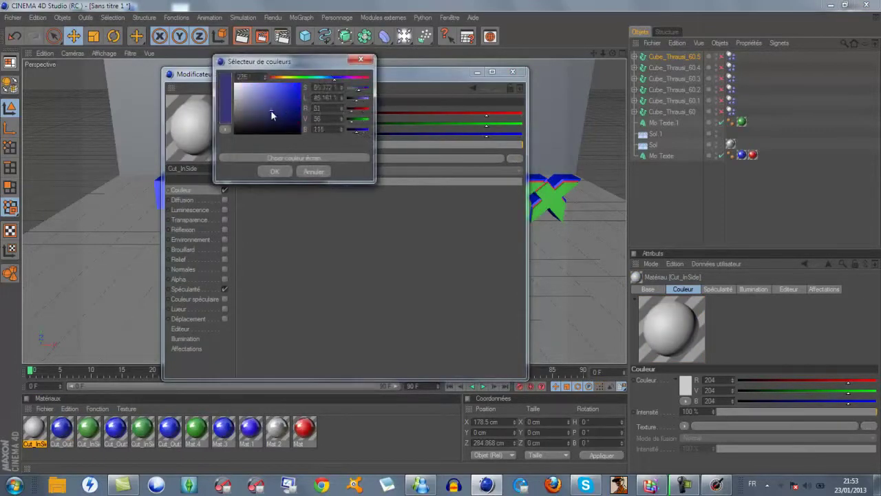
click(282, 171)
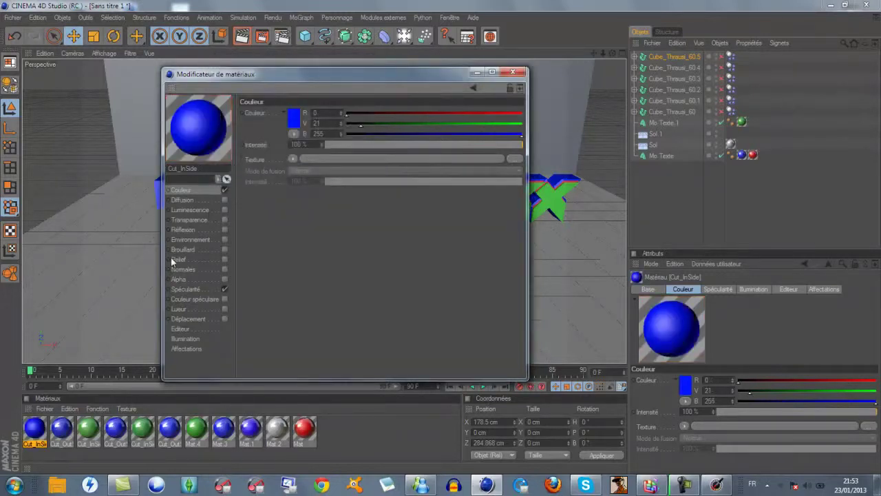
click(183, 229)
click(224, 230)
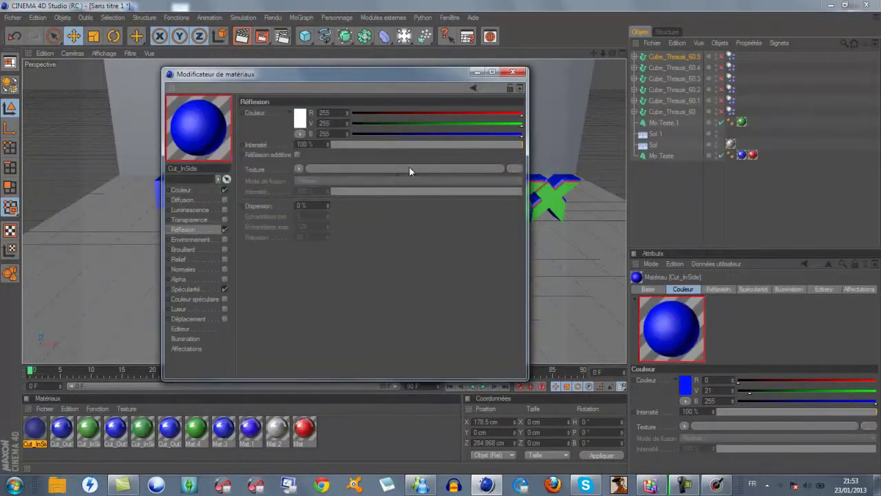
click(426, 147)
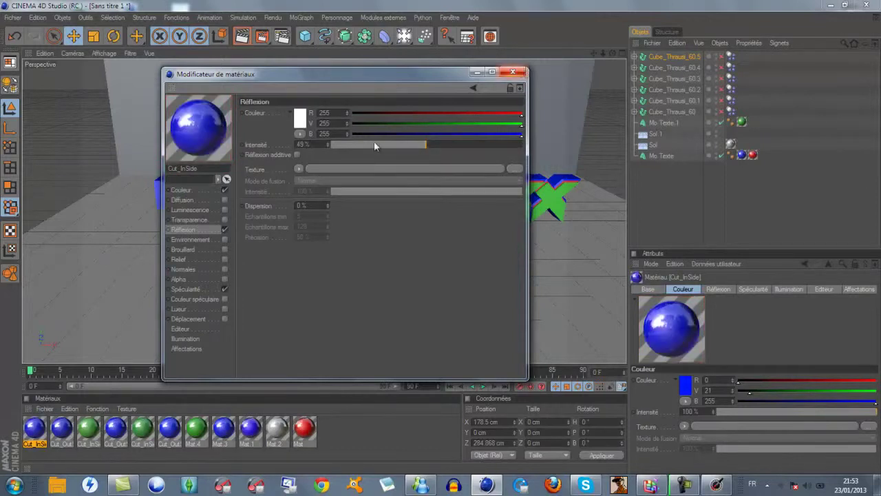
Change Cut_InSide's colour to green (RGB 55, 161, 60) and close the editor
click(181, 191)
click(293, 118)
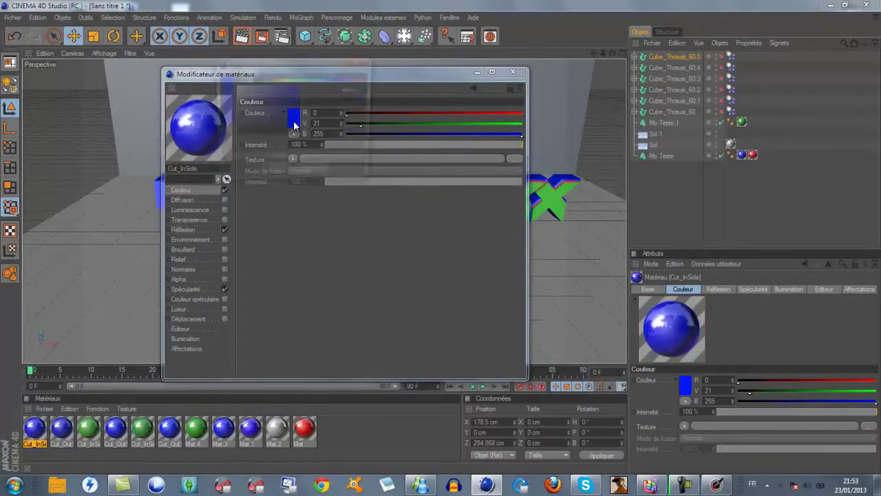
click(302, 80)
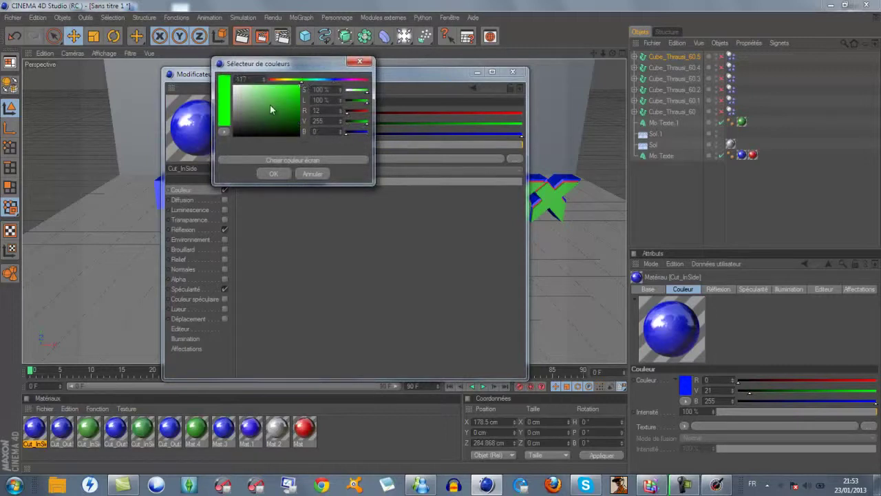
drag(272, 105, 275, 103)
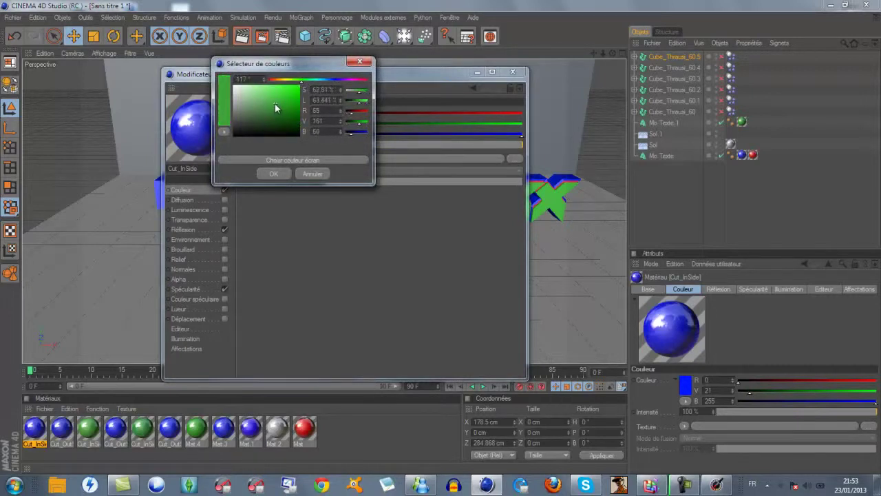
click(274, 174)
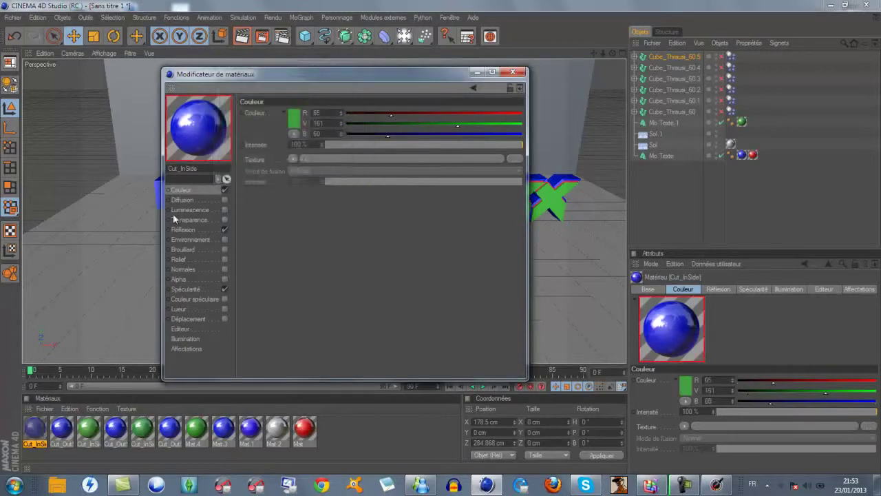
click(514, 71)
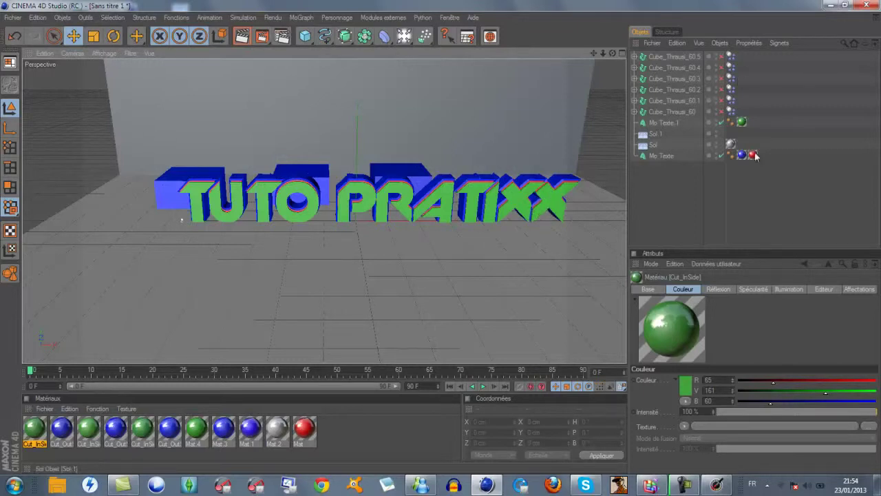
Play the animation to watch the blue and green fragments burst apart, then pause it
click(483, 387)
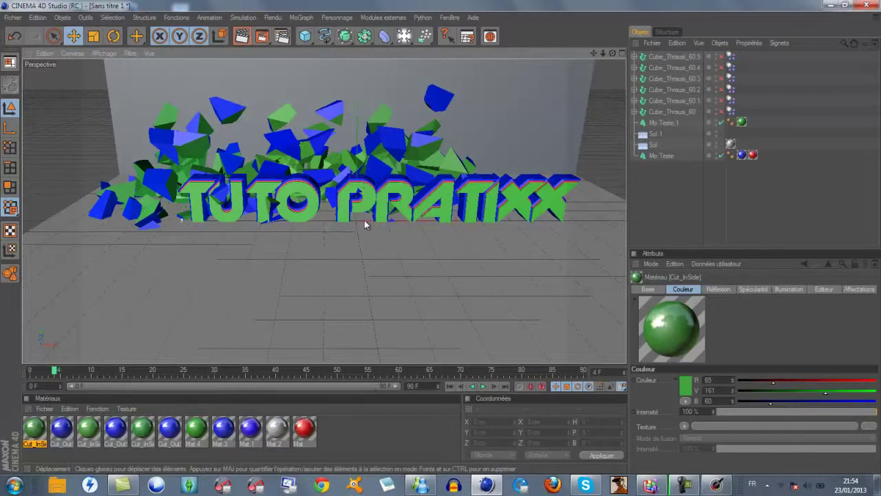
click(485, 386)
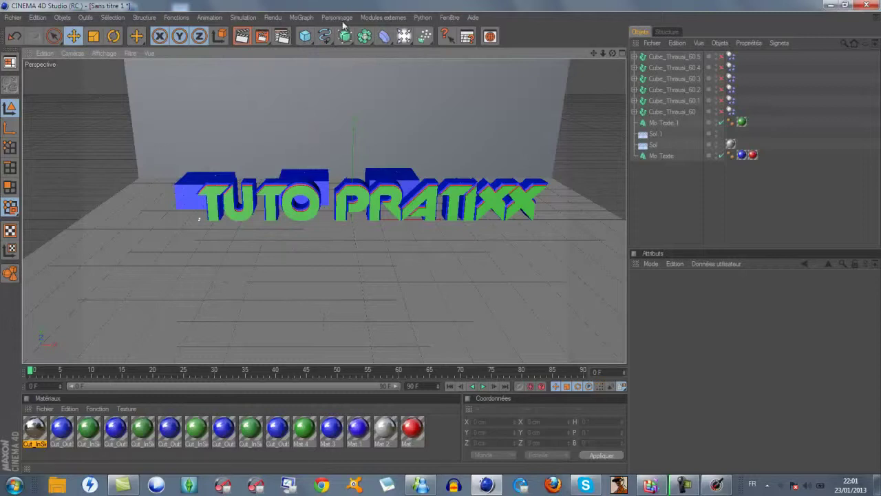
Add another cube and move it right and back in depth
click(306, 40)
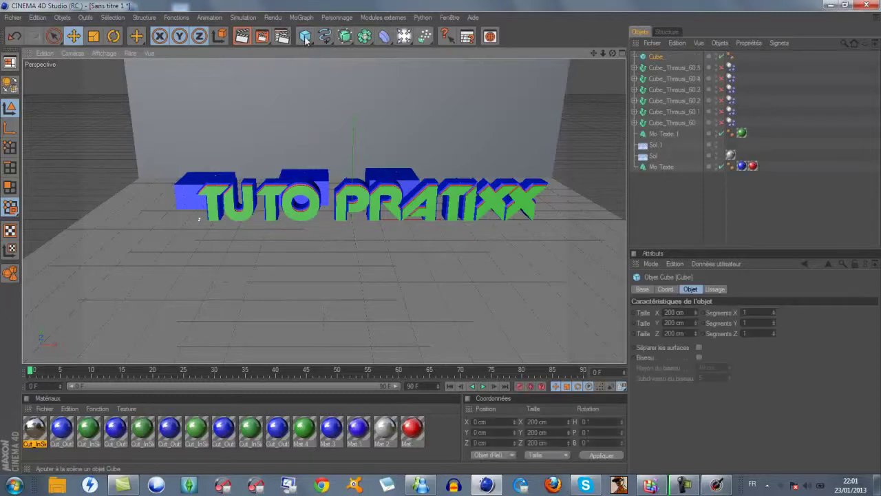
mouse_move(393, 220)
mouse_down()
mouse_move(440, 242)
mouse_move(381, 213)
mouse_up()
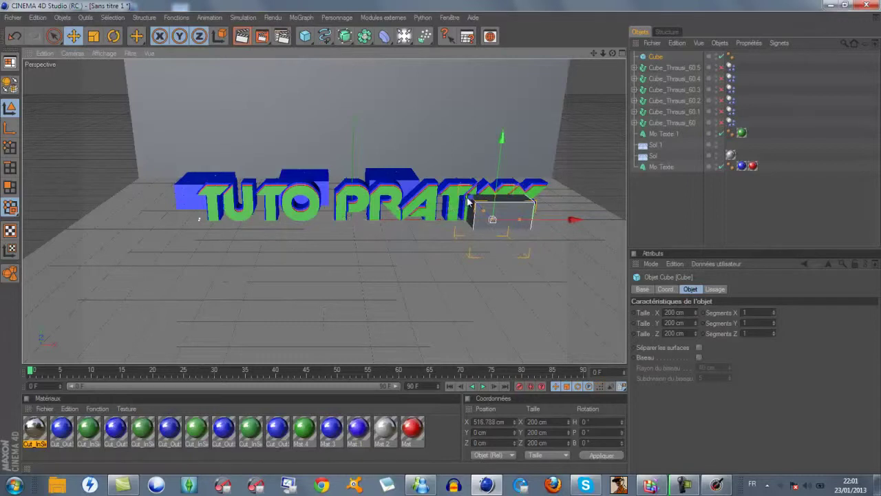
drag(439, 232, 438, 225)
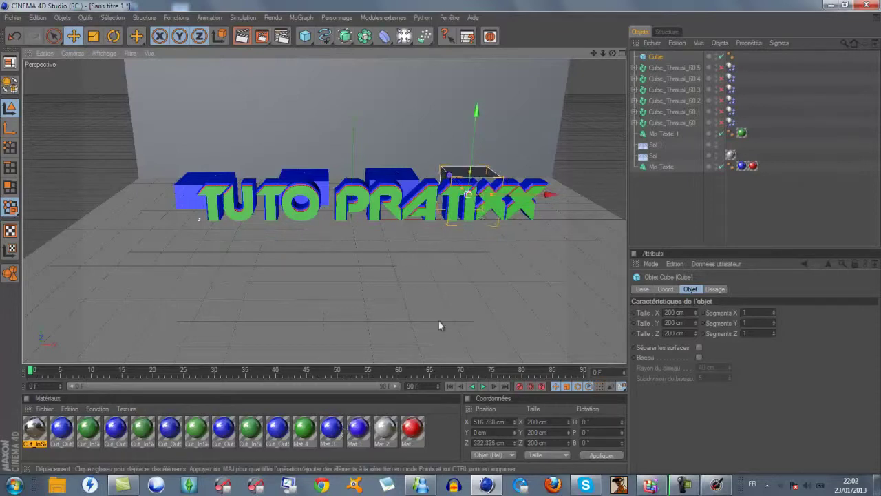
Fracture the cube into 60 pieces with Thrausi, creating Cube_Thrausi_60.7
click(383, 17)
mouse_move(387, 57)
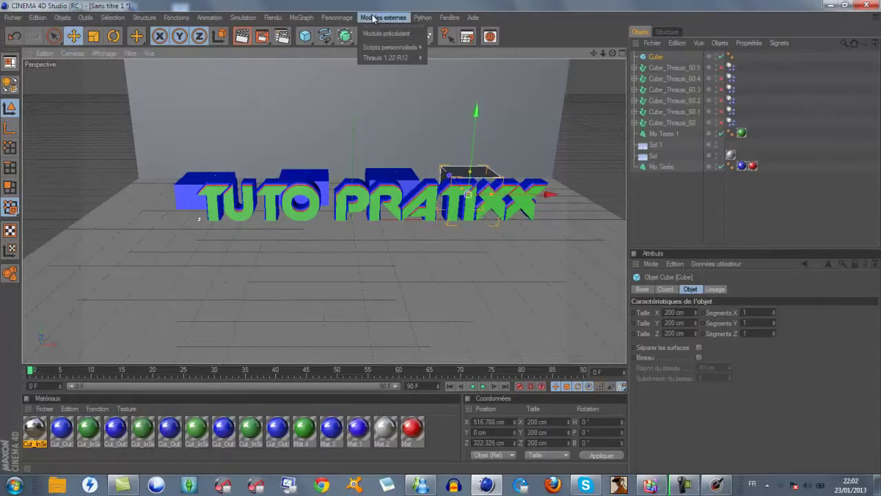
click(448, 62)
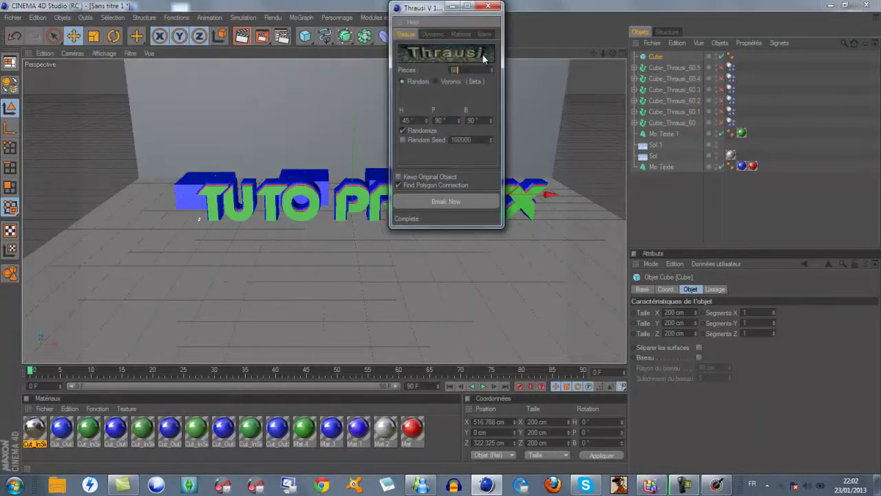
click(474, 194)
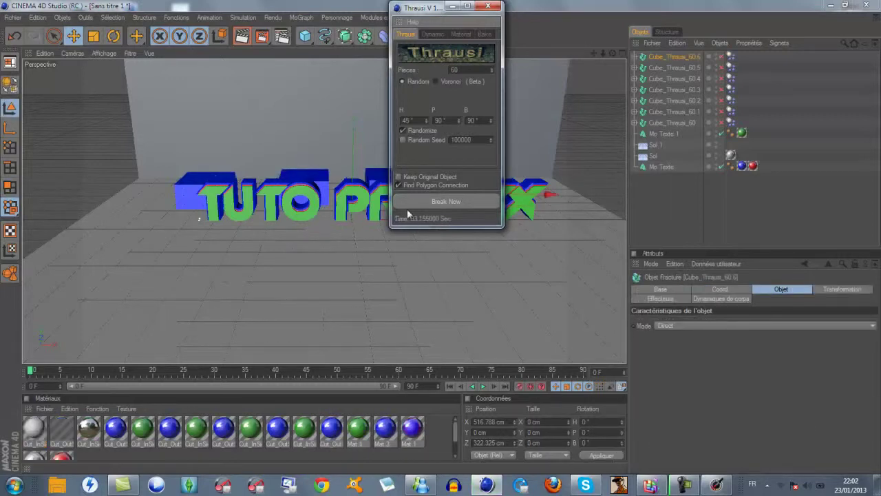
click(487, 6)
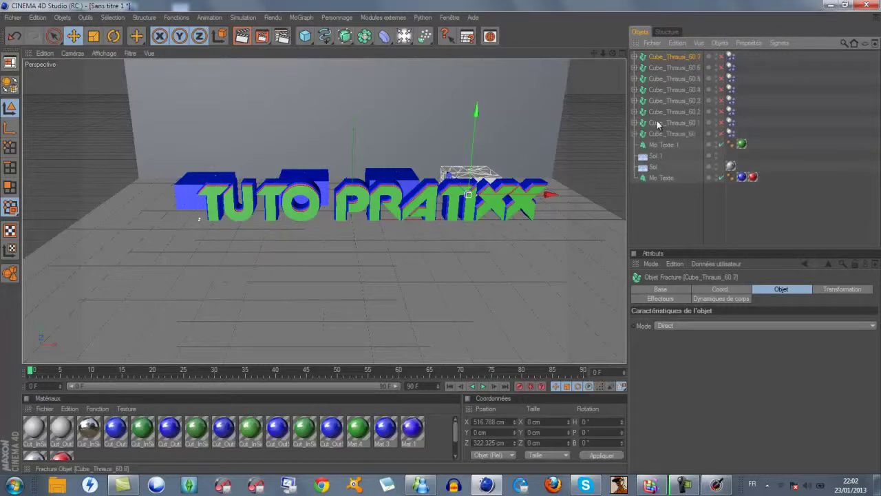
Set the Cut_OutSide material's colour to fully saturated blue (RGB 0, 4, 255)
double_click(69, 430)
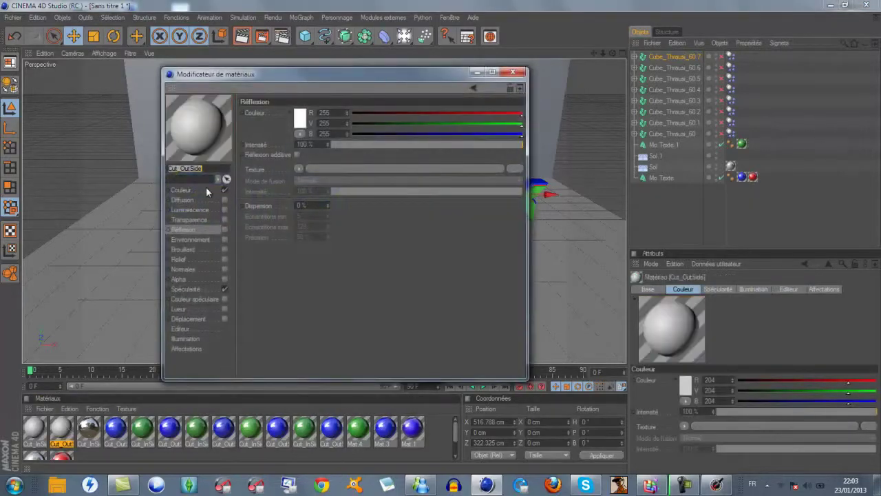
click(206, 190)
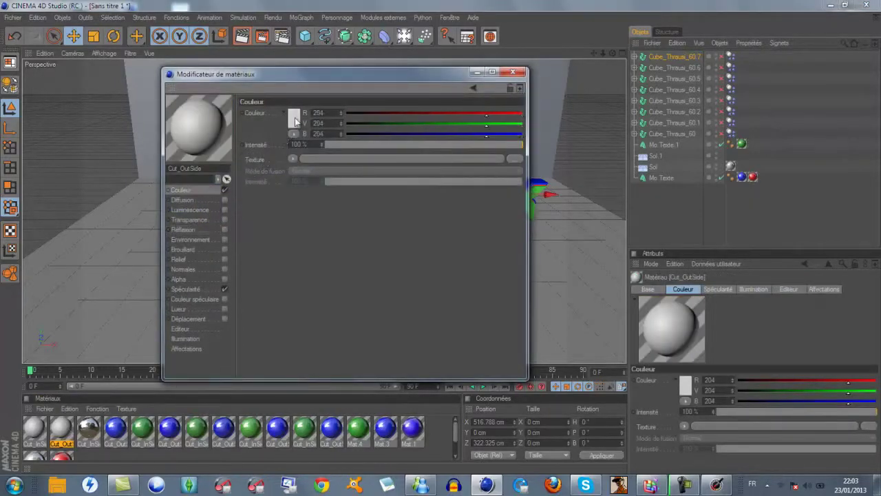
click(294, 120)
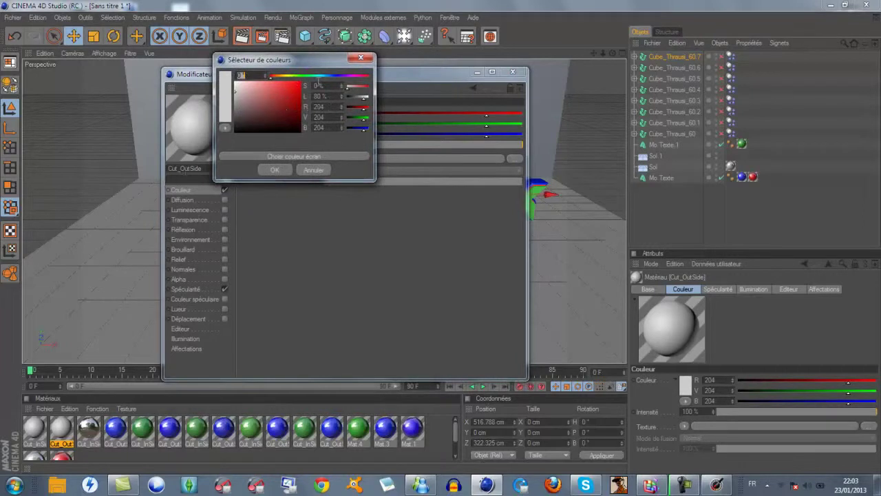
click(335, 75)
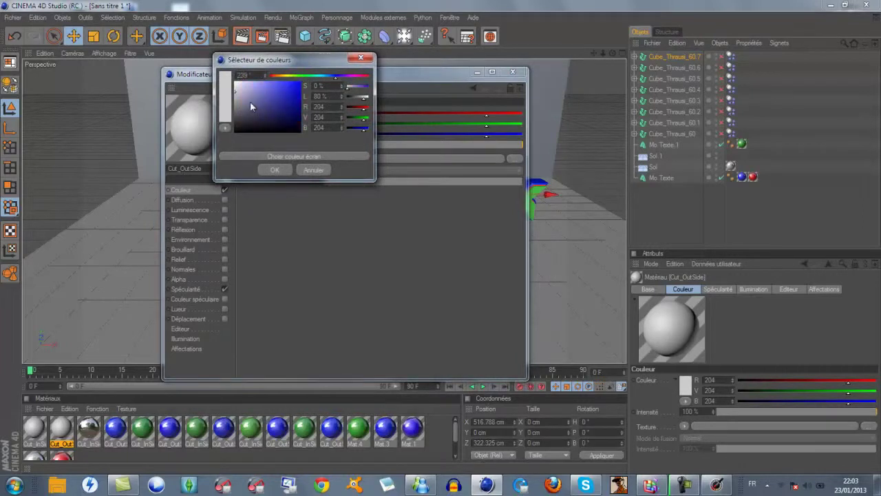
drag(250, 101, 300, 81)
click(274, 170)
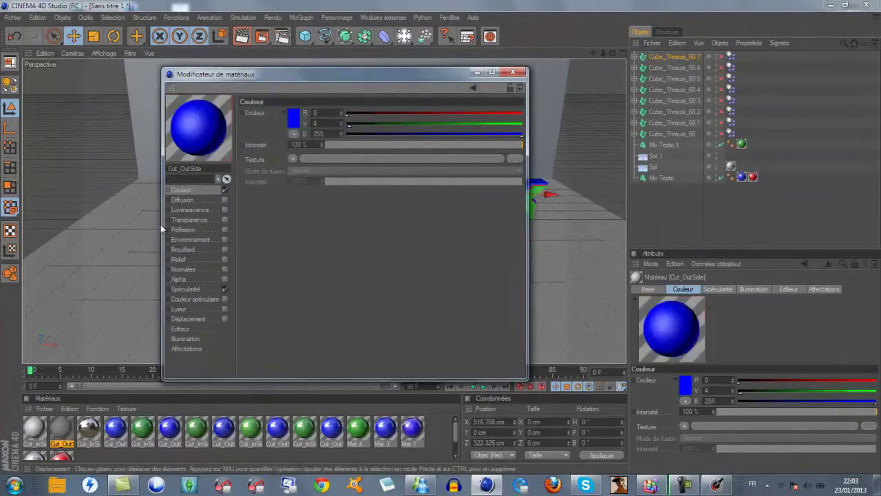
Enable reflection on Cut_OutSide at about 40% and close the editor
click(225, 230)
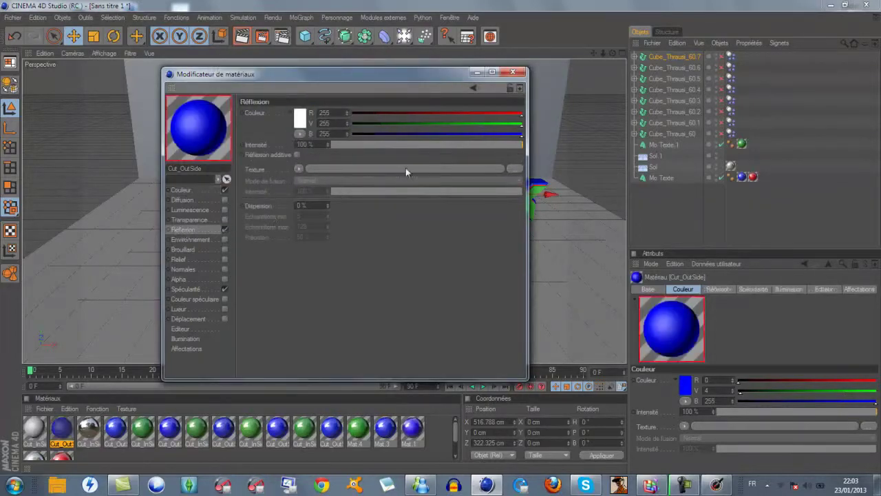
click(424, 145)
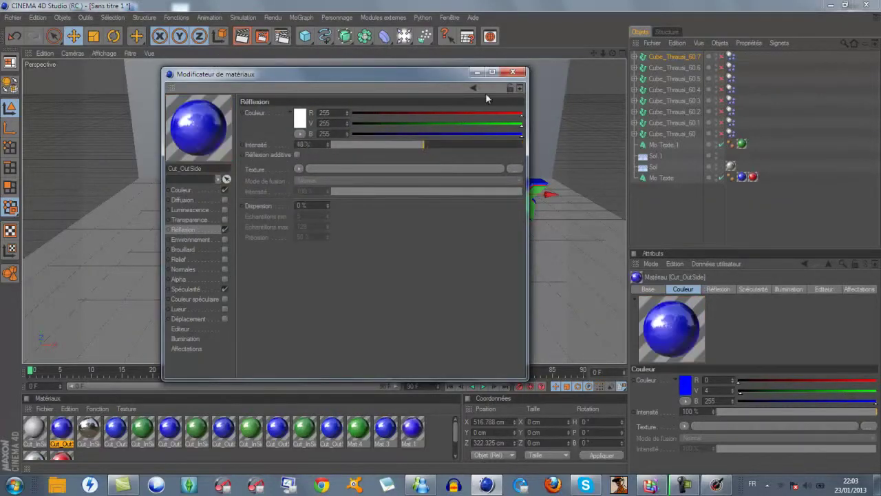
click(513, 72)
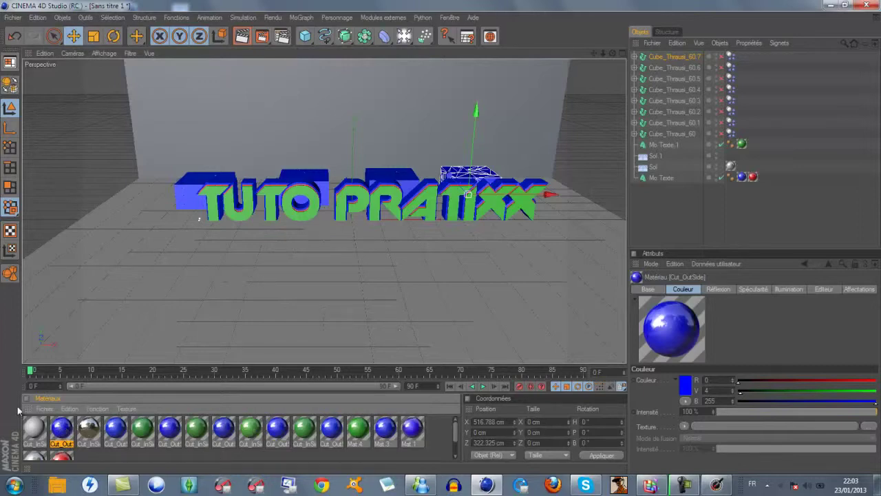
Set the Cut_InSide material's colour to green (R67 V189 B65)
double_click(42, 430)
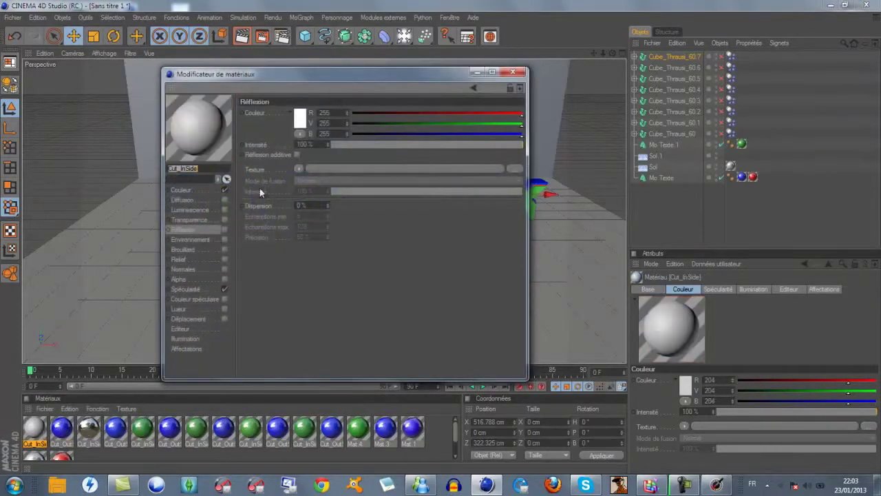
click(209, 190)
click(294, 122)
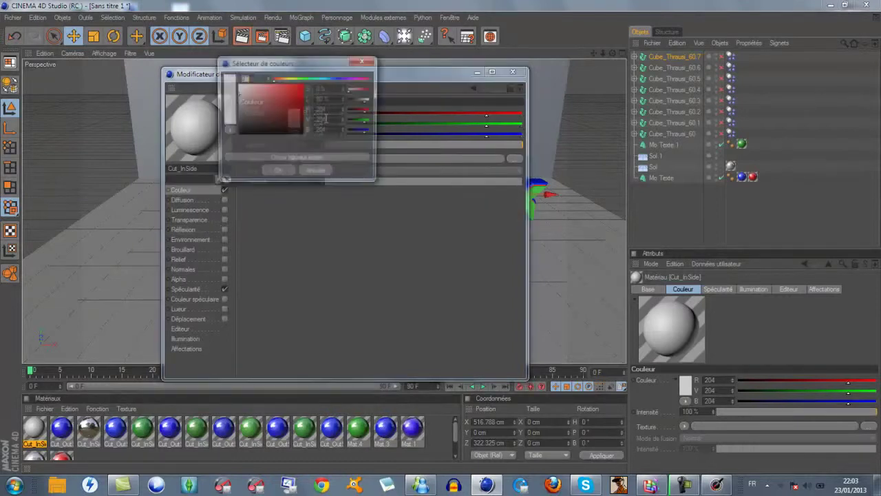
click(305, 80)
click(281, 96)
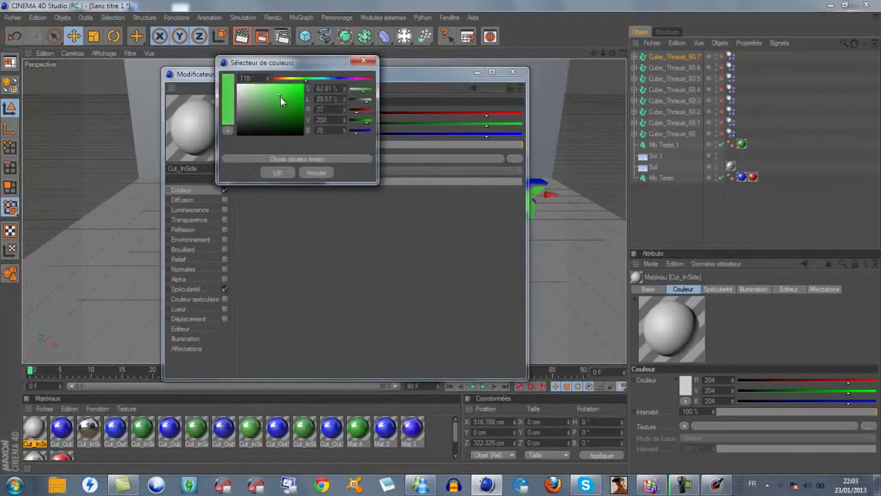
click(285, 173)
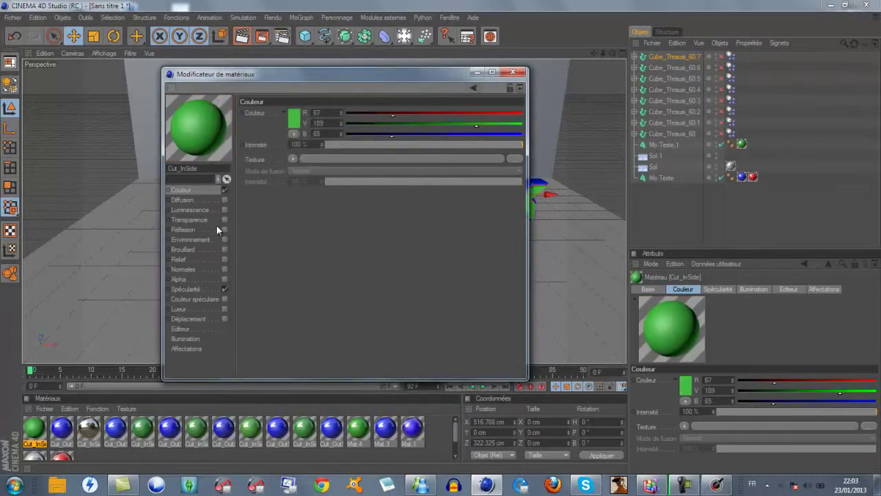
Enable reflection on Cut_InSide at about 50%, close the editor and deselect the fracture object
click(194, 230)
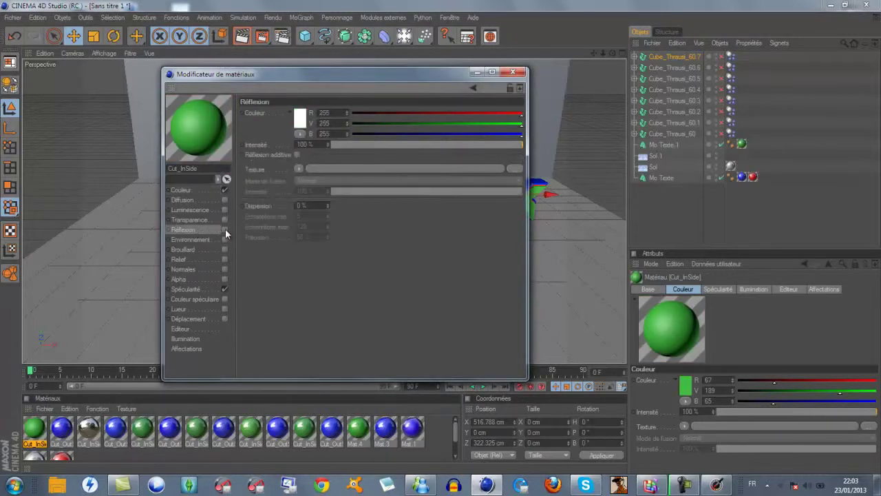
click(225, 230)
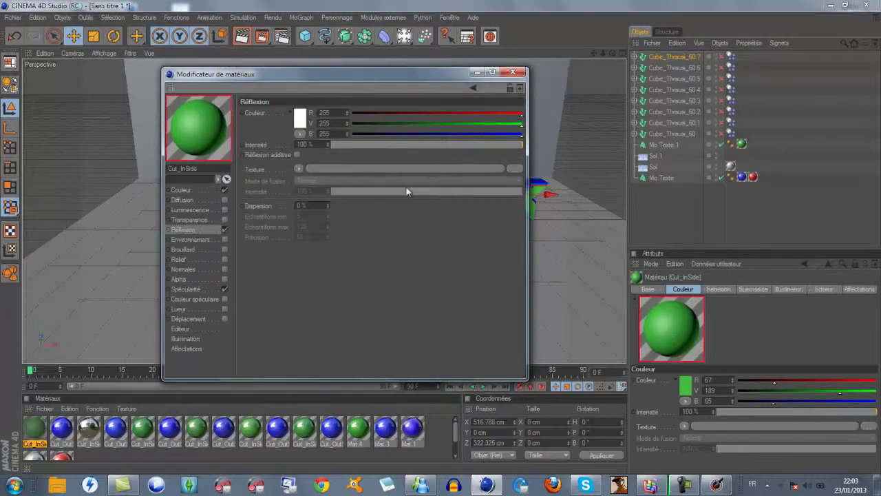
click(426, 144)
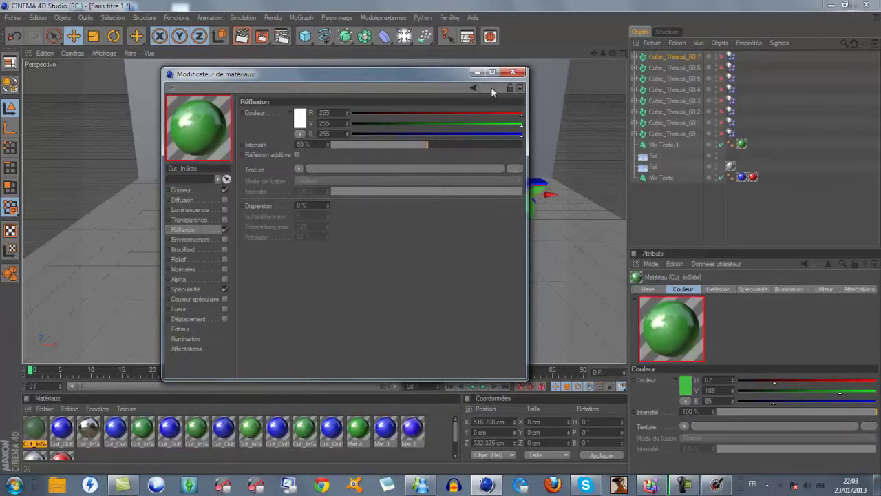
click(513, 72)
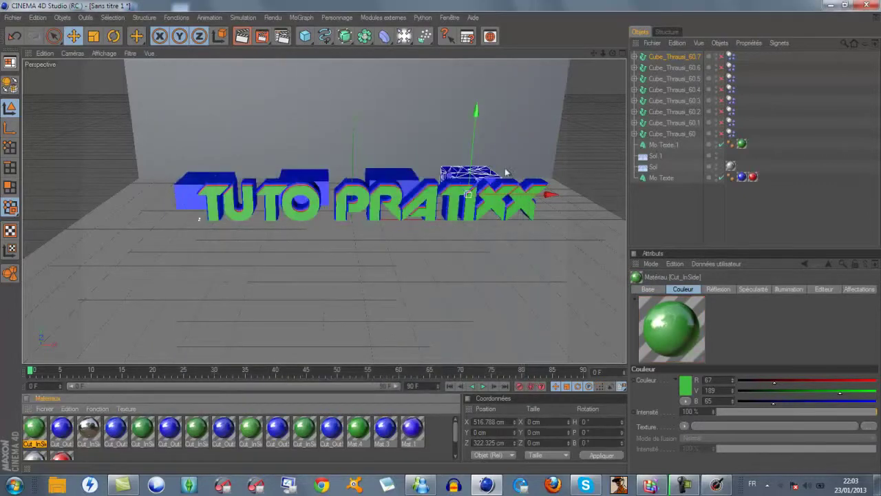
click(604, 105)
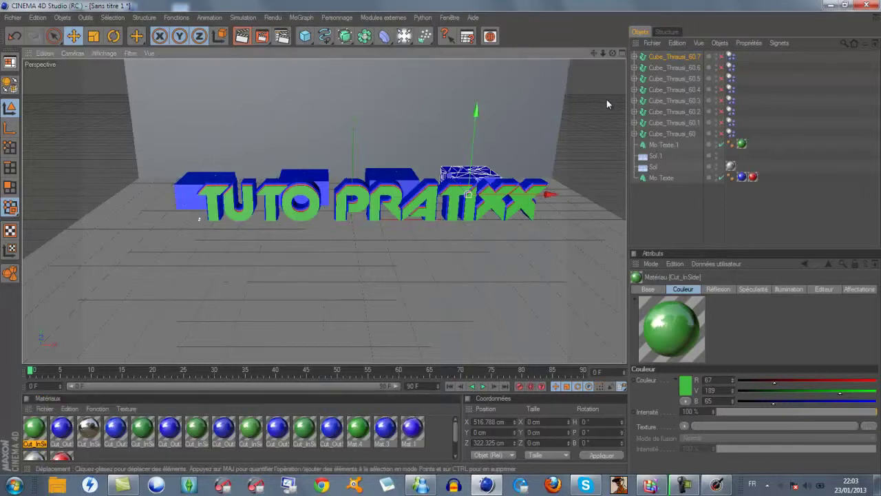
Add a 200 cm cube and move it to X 867.206 cm, Z 328.966 cm, past the text
click(309, 39)
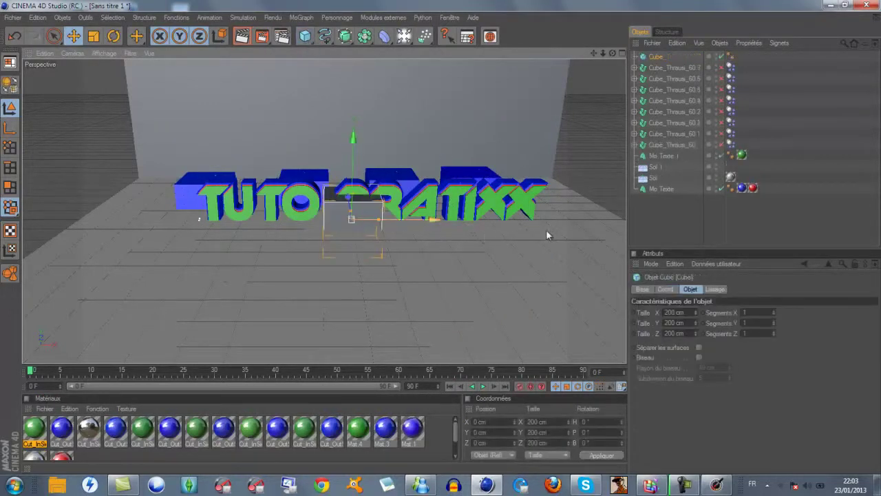
drag(404, 220, 490, 232)
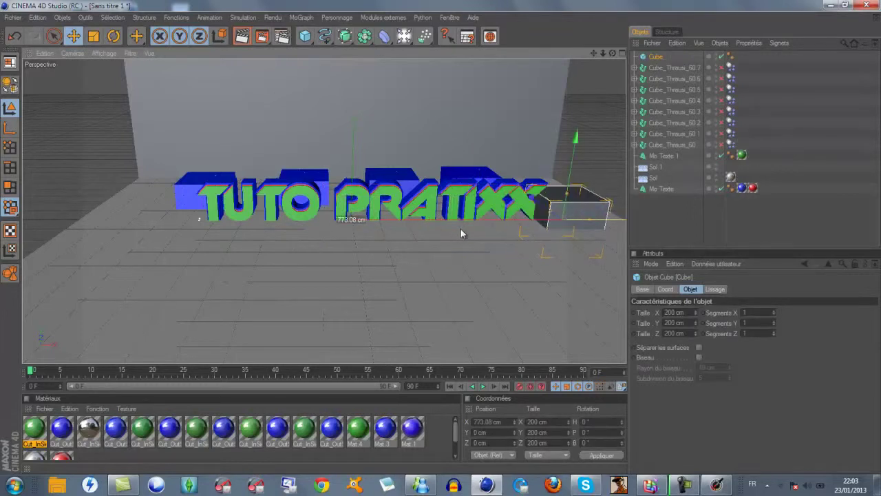
drag(531, 200, 441, 233)
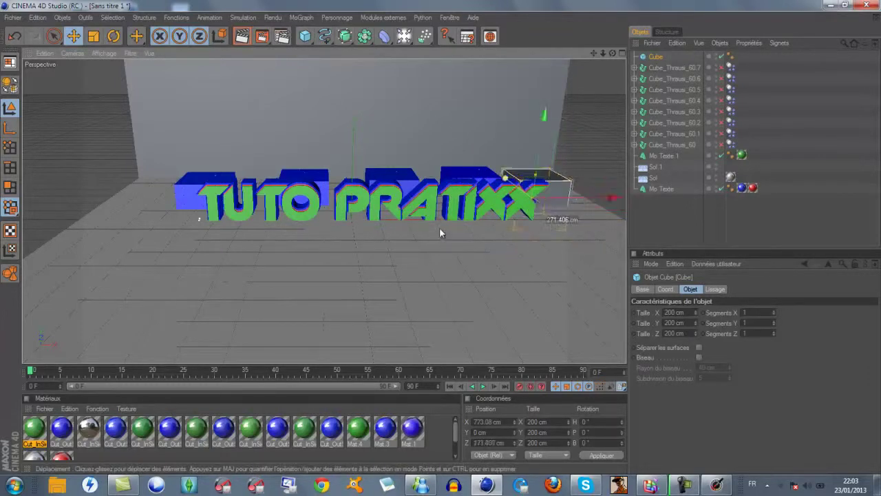
mouse_move(567, 205)
mouse_down()
mouse_move(536, 202)
mouse_move(534, 178)
mouse_up()
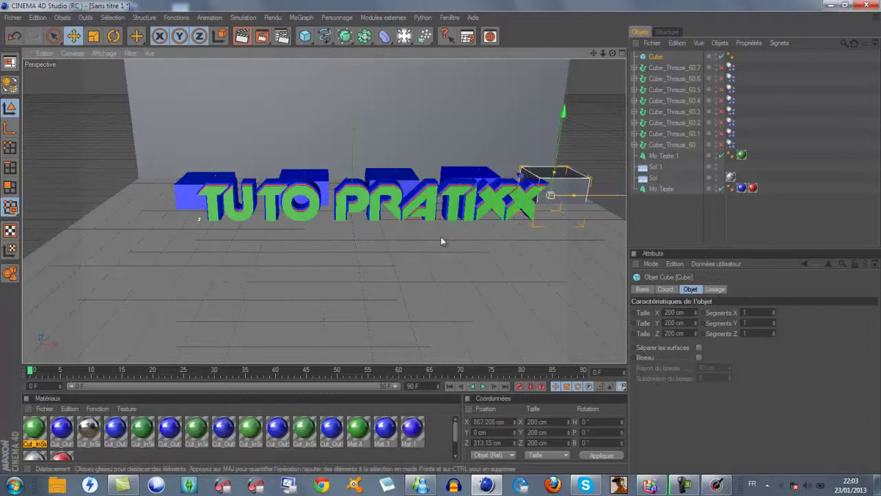
mouse_move(440, 236)
mouse_down()
mouse_move(428, 226)
mouse_move(437, 248)
mouse_up()
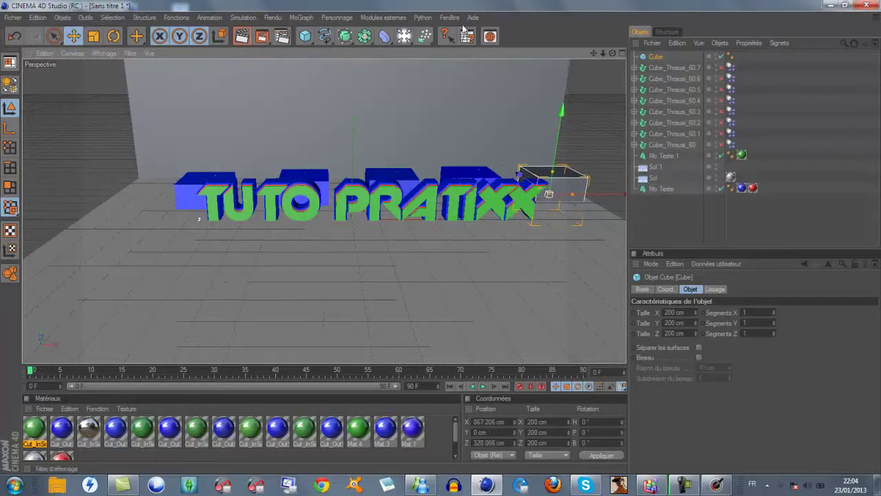
Break the end cube into 60 pieces with Thrausi 1.22 R12, then close the Thrausi window
click(380, 17)
mouse_move(387, 58)
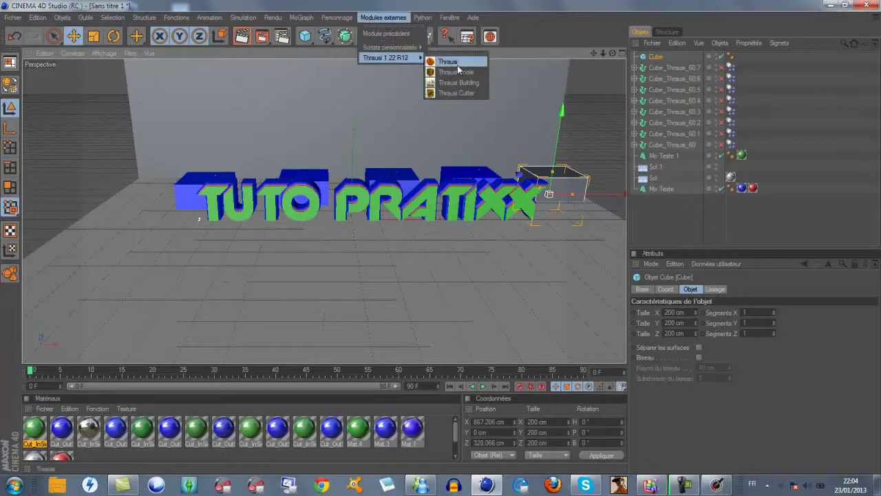
click(460, 69)
text(2)
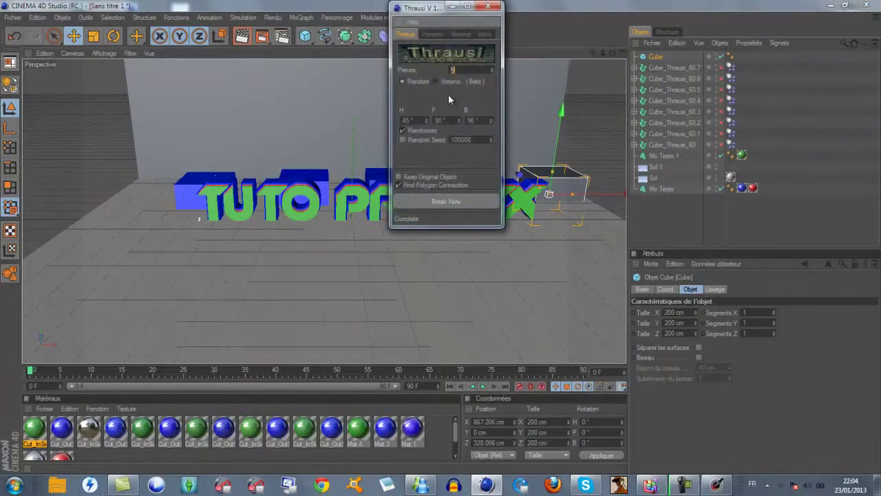
text(60)
click(425, 202)
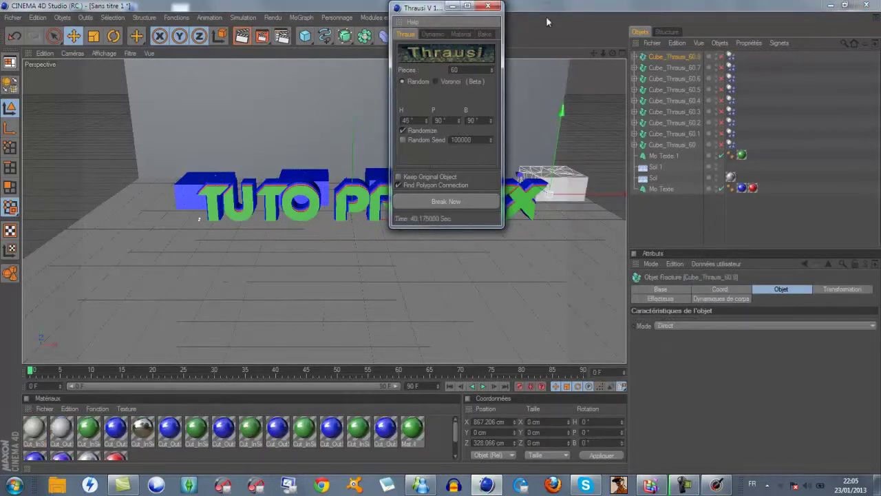
click(487, 6)
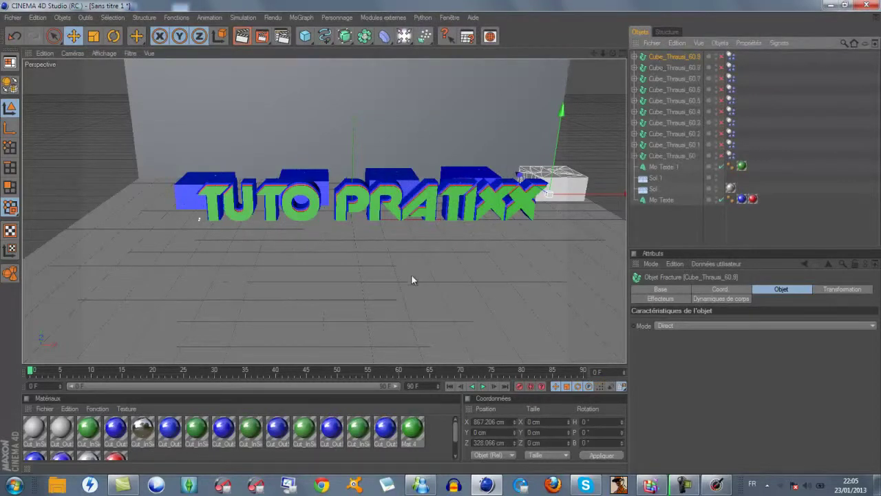
Set the Cut_OutSide material's colour to saturated blue (RGB 0, 38, 255)
double_click(60, 428)
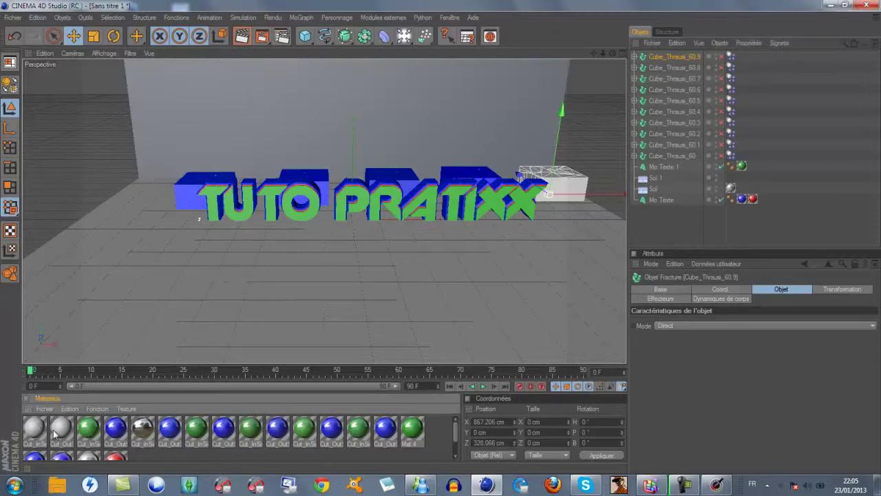
click(205, 187)
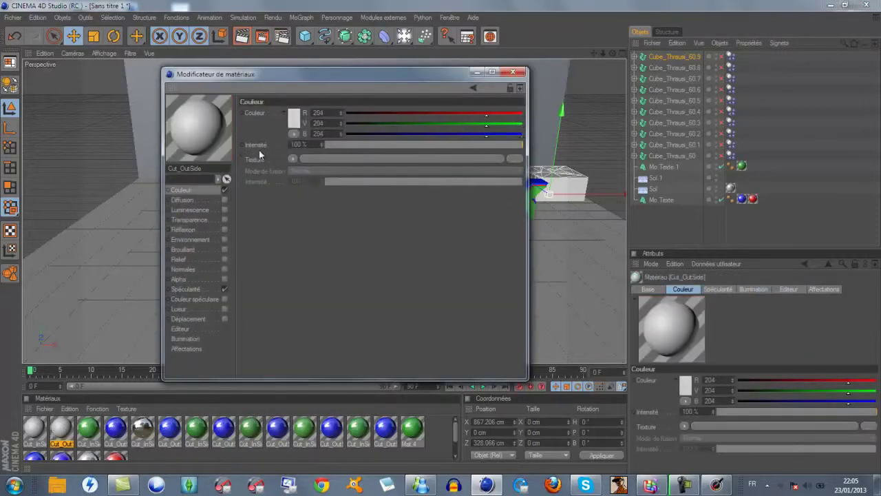
click(298, 122)
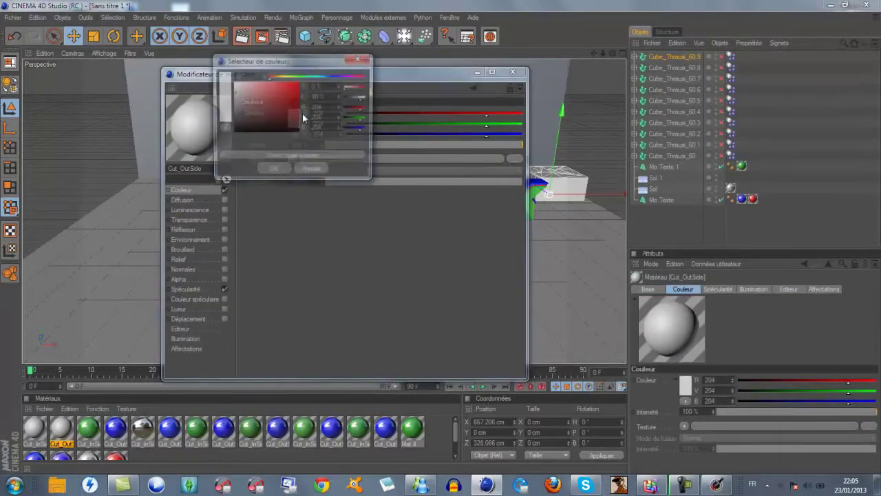
click(332, 77)
drag(287, 103, 301, 98)
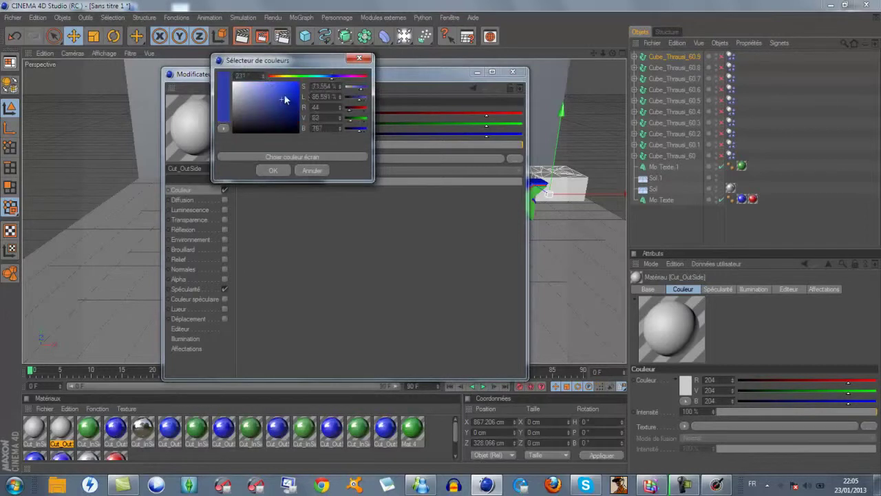
click(272, 170)
Enable reflection on Cut_OutSide at about 47%, then open Cut_InSide in the material editor
click(192, 228)
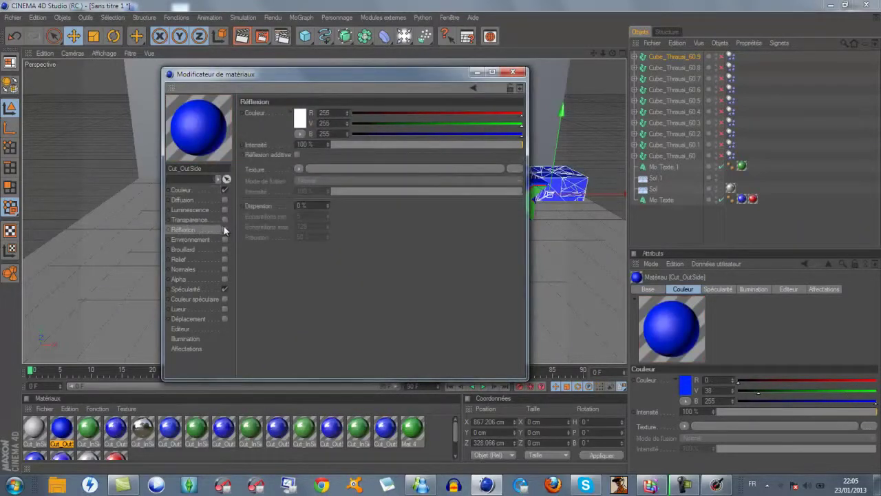
click(224, 229)
click(422, 145)
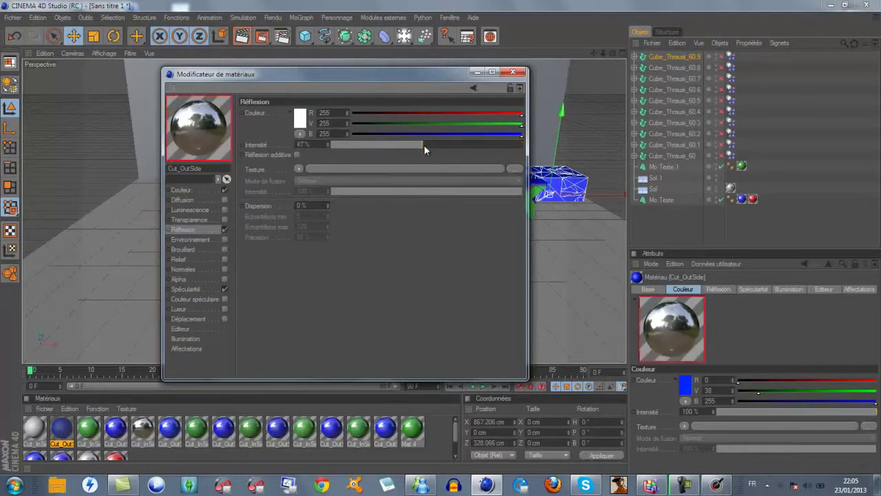
click(513, 72)
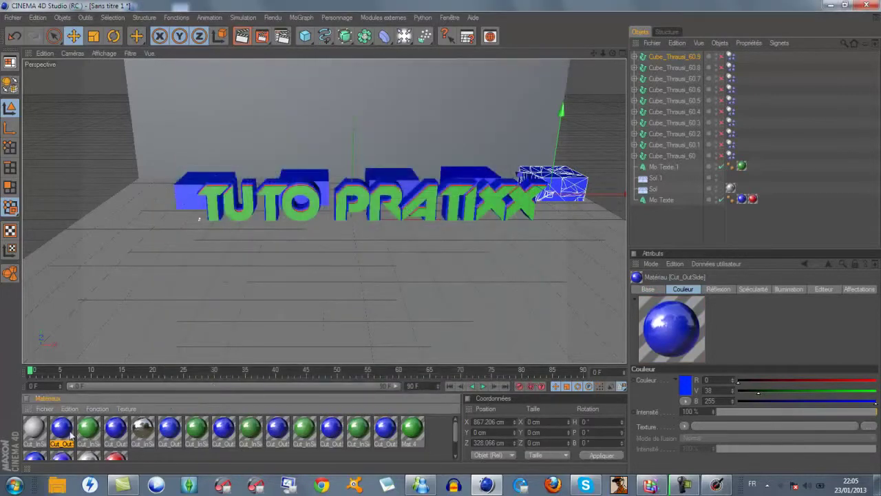
click(36, 431)
double_click(38, 432)
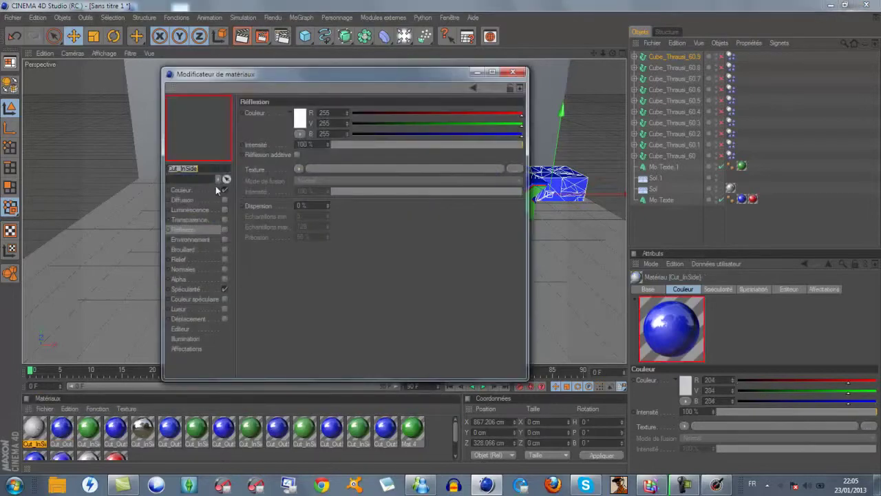
Give Cut_InSide a saturated blue colour and enable reflection at 50%
click(191, 192)
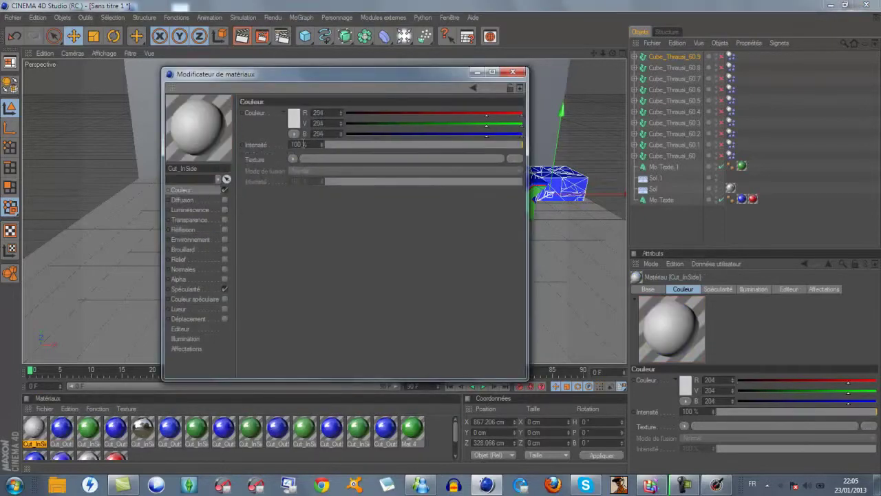
click(294, 118)
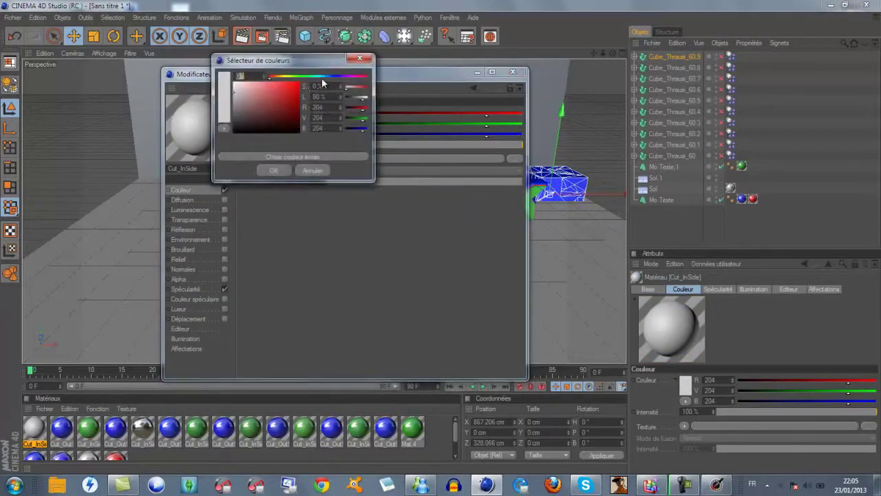
click(334, 76)
click(299, 82)
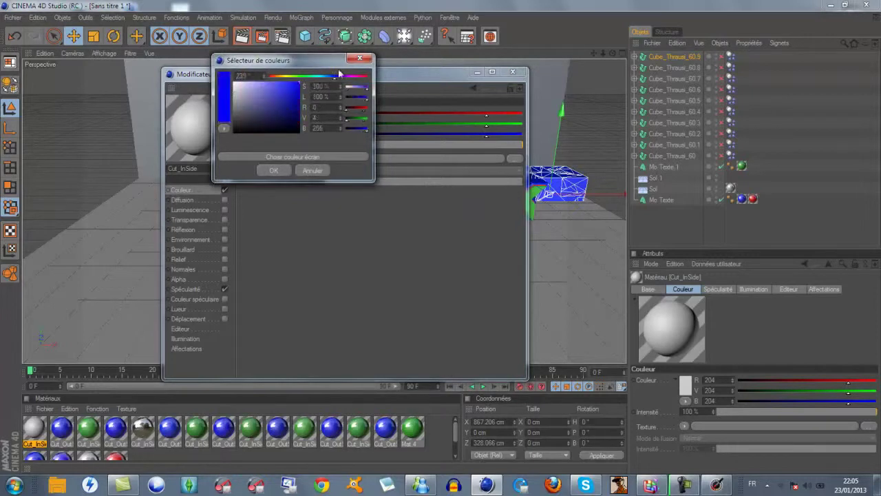
click(273, 170)
click(186, 230)
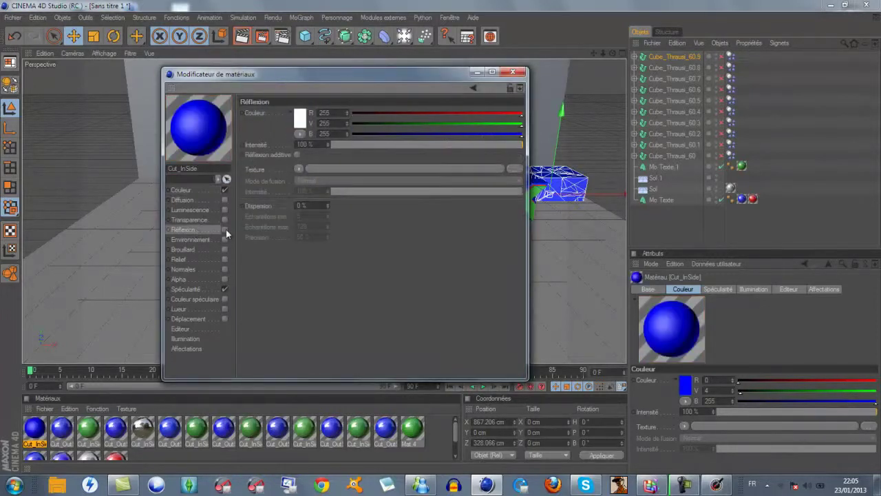
click(224, 230)
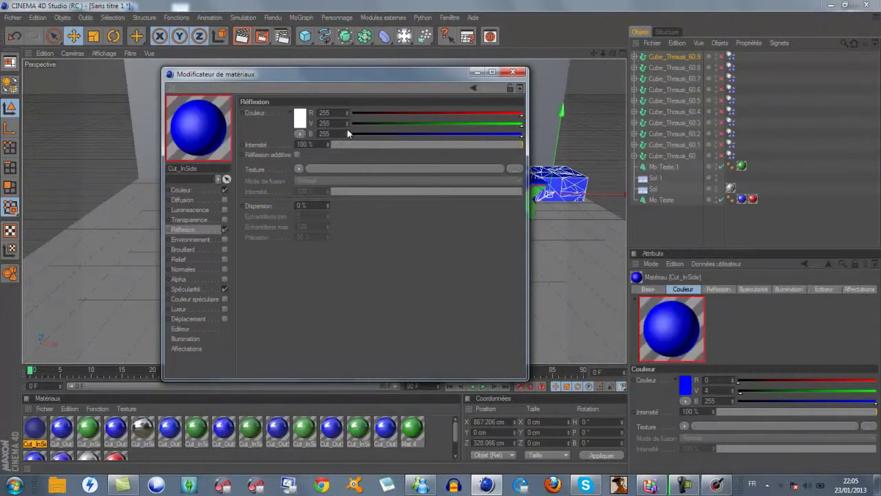
click(428, 145)
Change Cut_InSide's colour to green (RGB 67, 180, 99) and close the editor
click(196, 190)
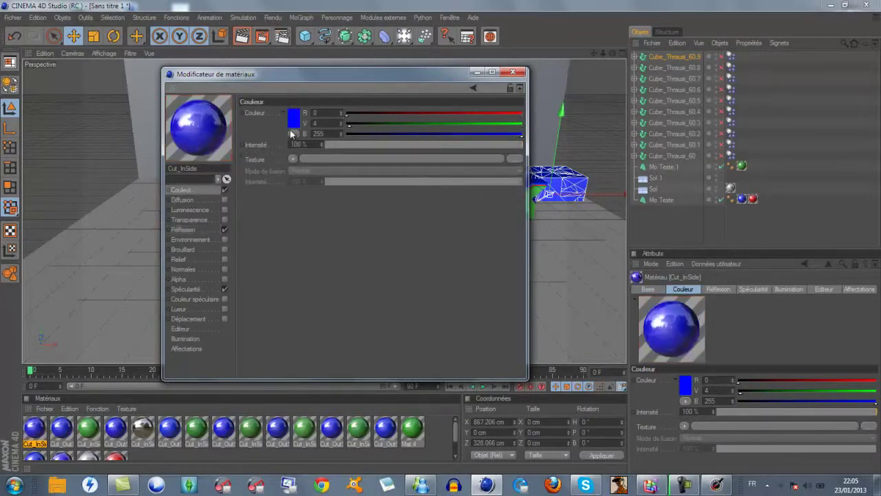
click(294, 119)
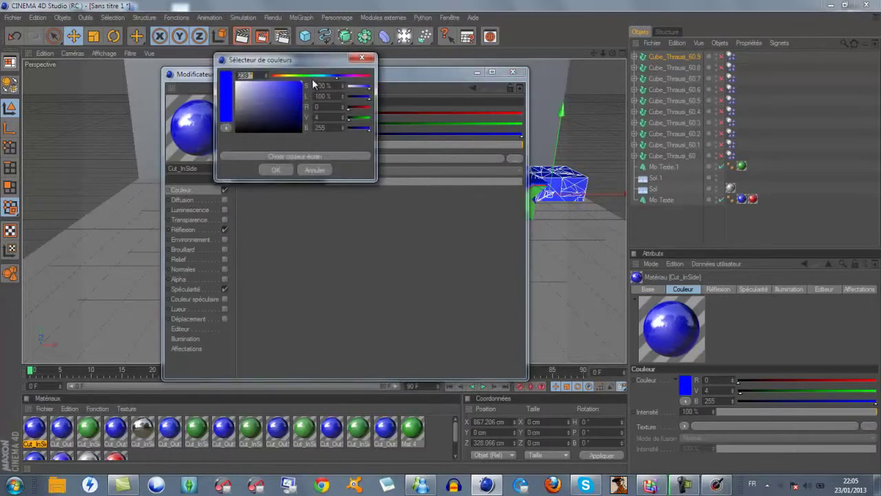
click(309, 76)
click(277, 96)
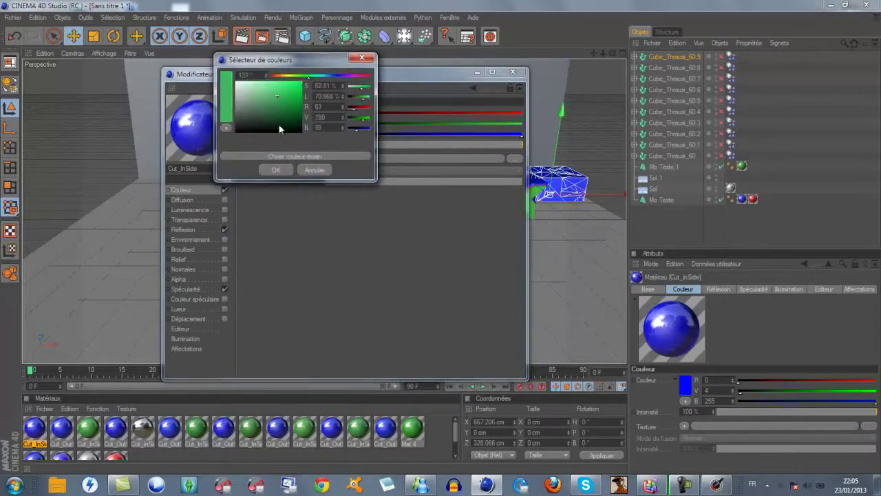
click(275, 170)
click(207, 218)
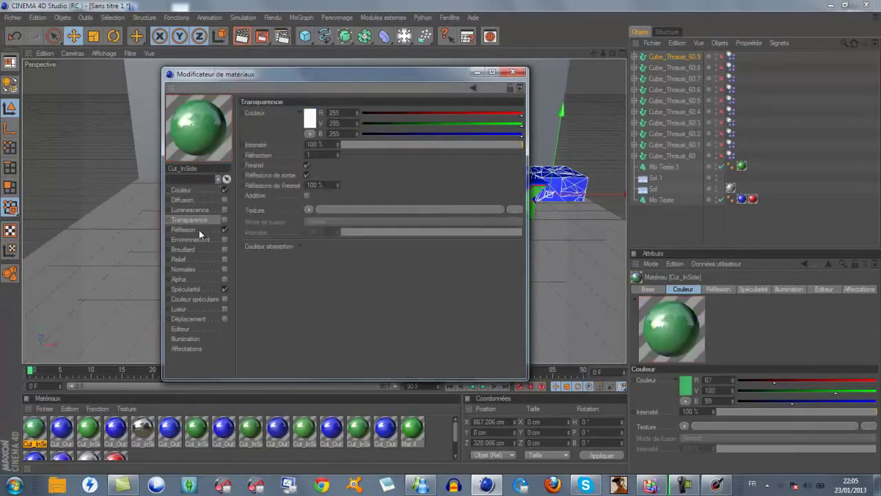
click(199, 229)
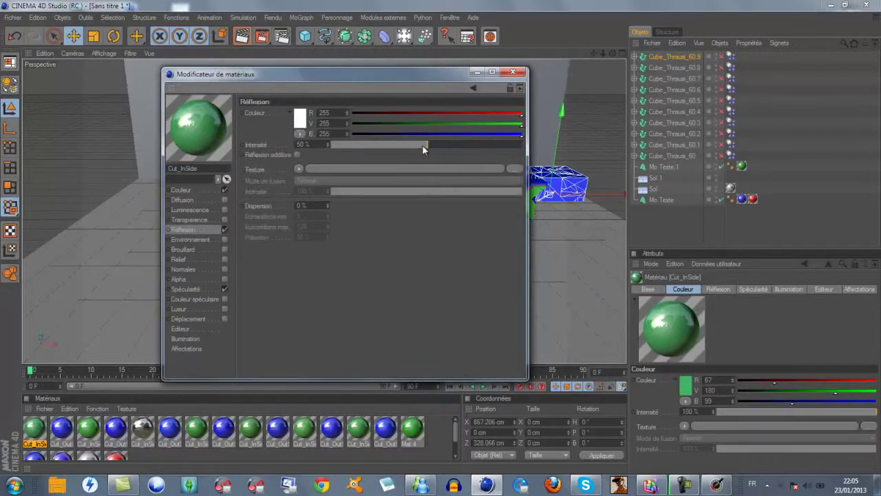
click(513, 72)
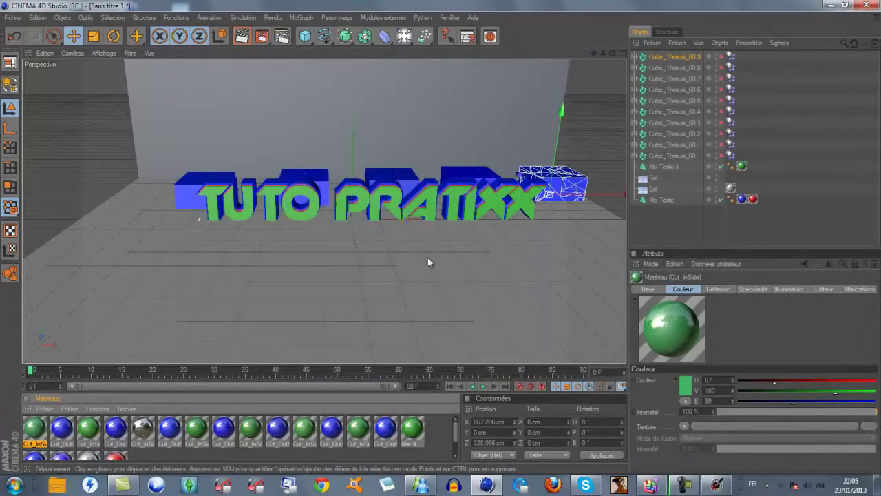
click(603, 100)
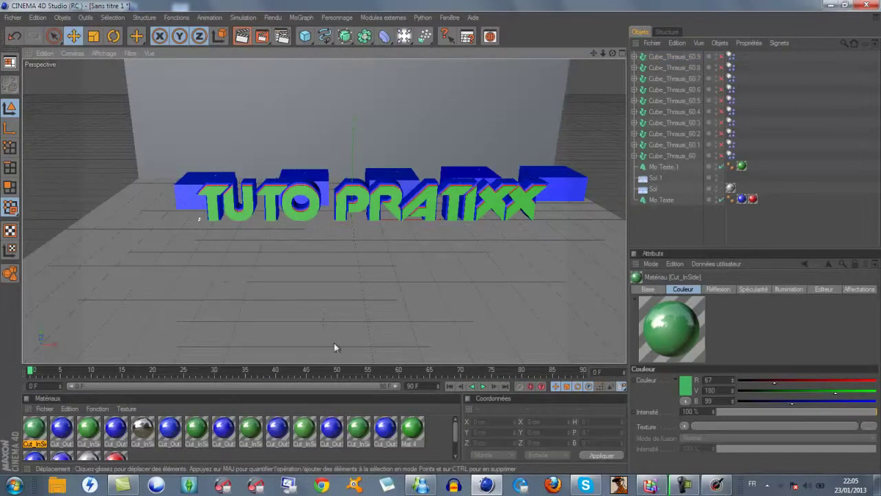
Play the animation and stop at frame 4 so the cubes shatter into fragments
click(483, 387)
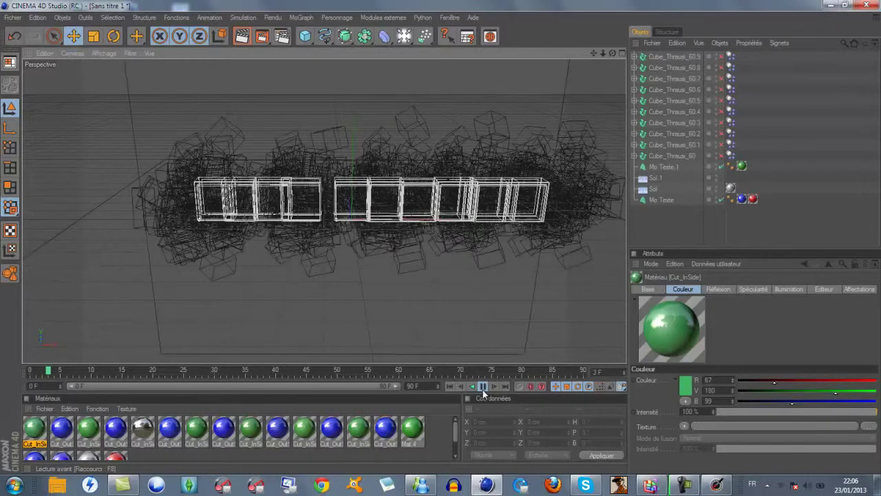
click(484, 391)
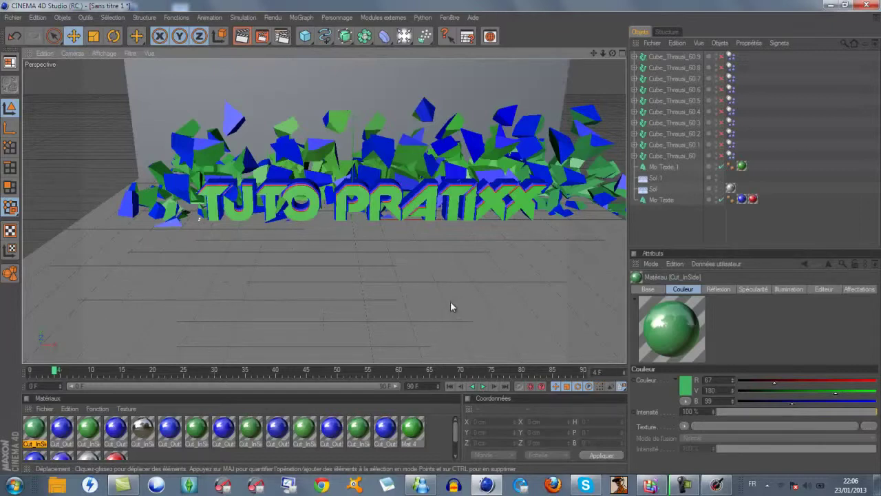
scroll(365, 261, up, 2)
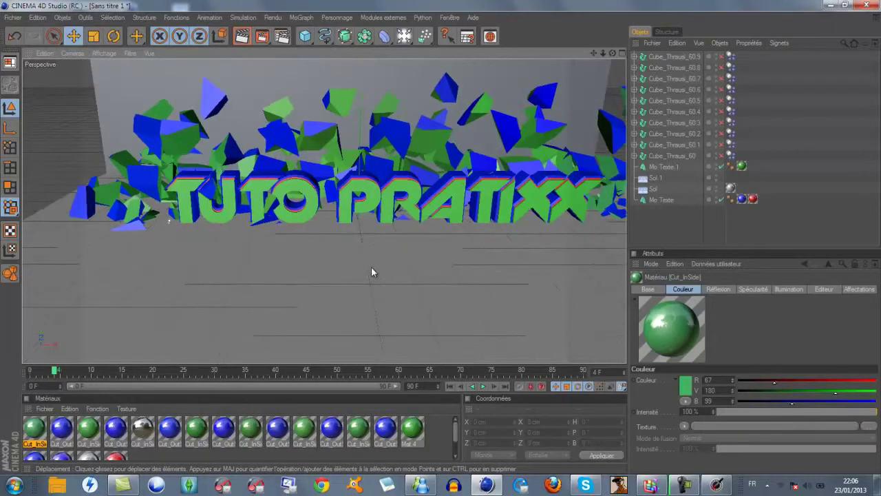
scroll(372, 266, down, 1)
scroll(371, 265, down, 1)
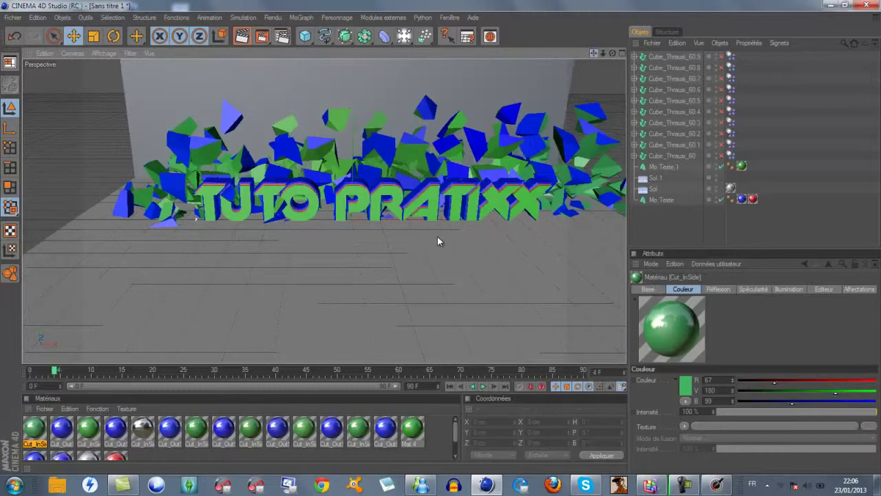
Switch the viewport to wireframe display, then back to Gouraud shading
key(n)
key(g)
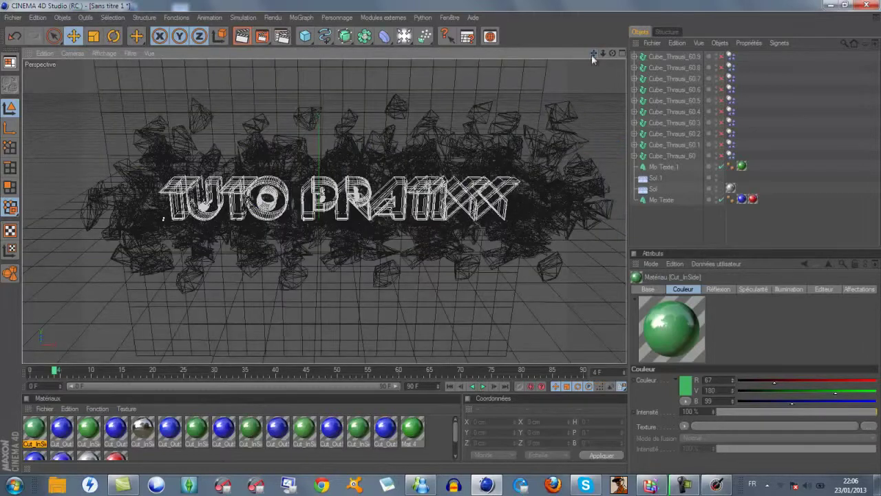
key(n)
key(a)
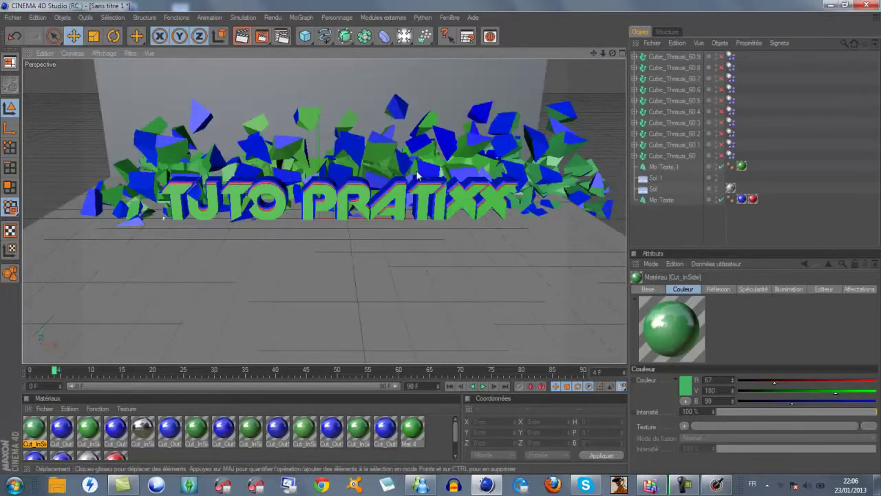
Zoom in on the fragments behind TUTO PRATIXX and render a preview in the Render View
scroll(426, 172, down, 2)
scroll(425, 172, down, 2)
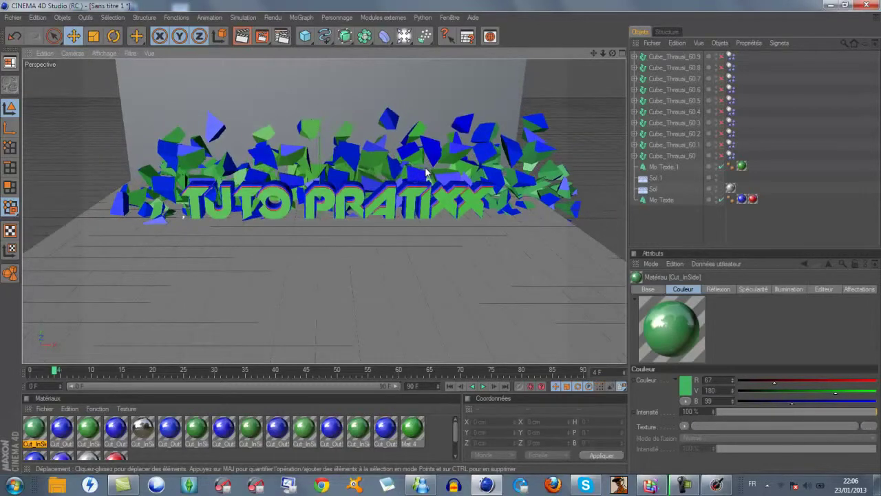
scroll(425, 172, down, 2)
scroll(426, 172, down, 2)
scroll(426, 172, up, 1)
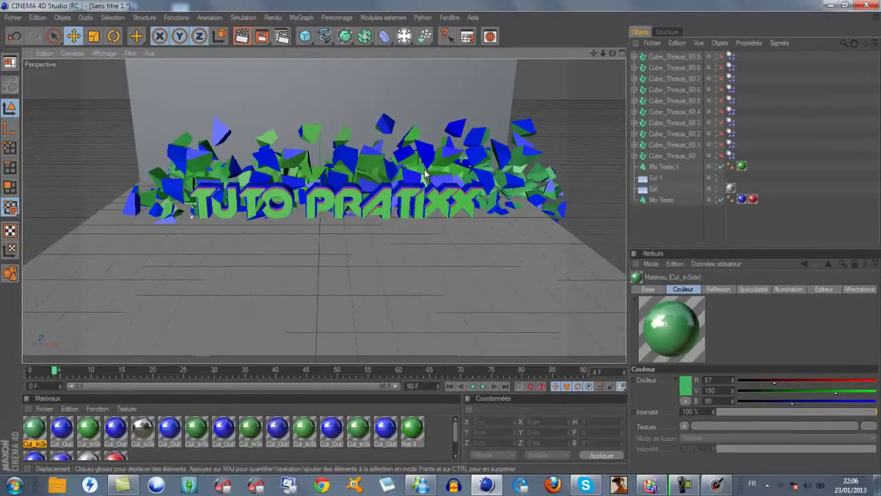
scroll(422, 172, up, 1)
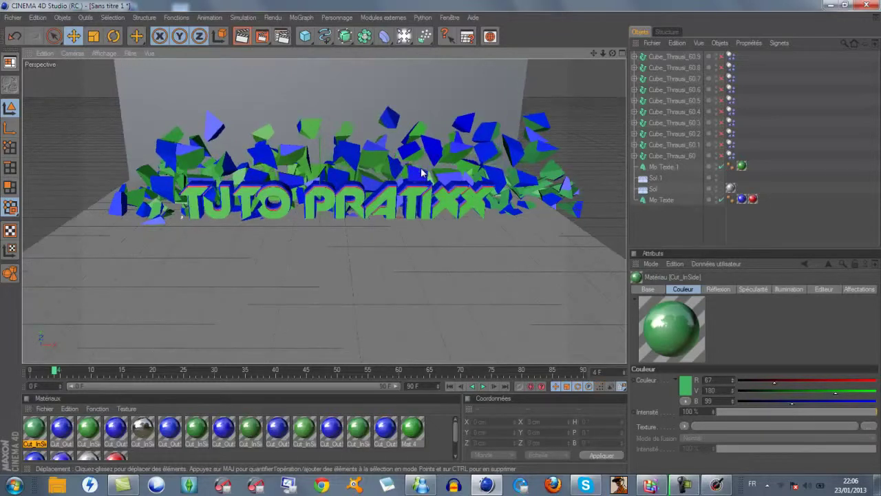
scroll(422, 172, up, 1)
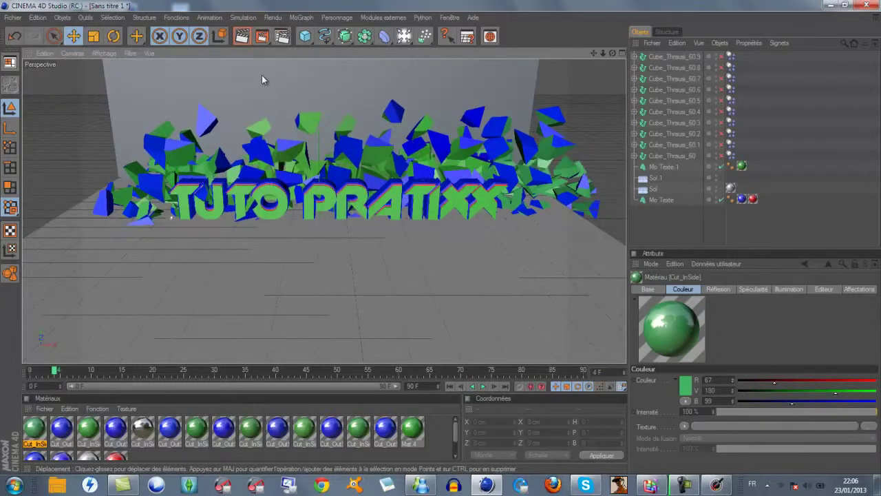
click(241, 36)
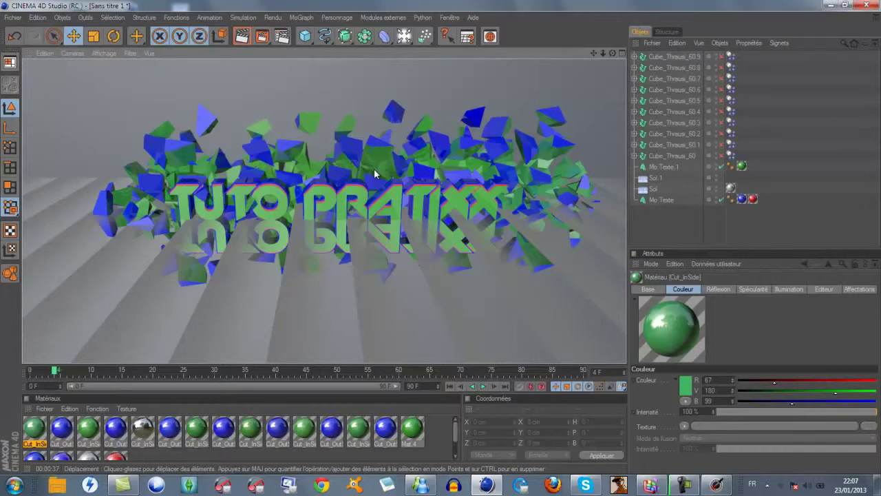
Add a targeted spot light at X -1453.618, Y 655.608, Z -449.296 cm aimed at the title
click(376, 173)
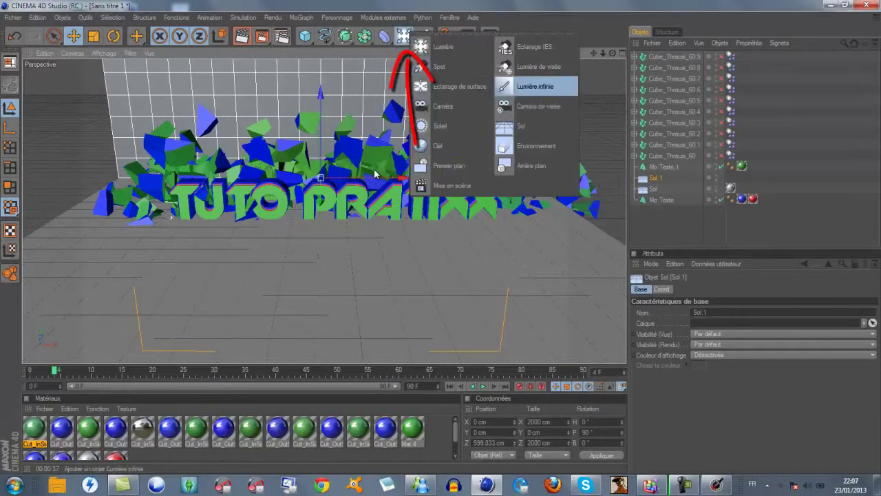
click(539, 66)
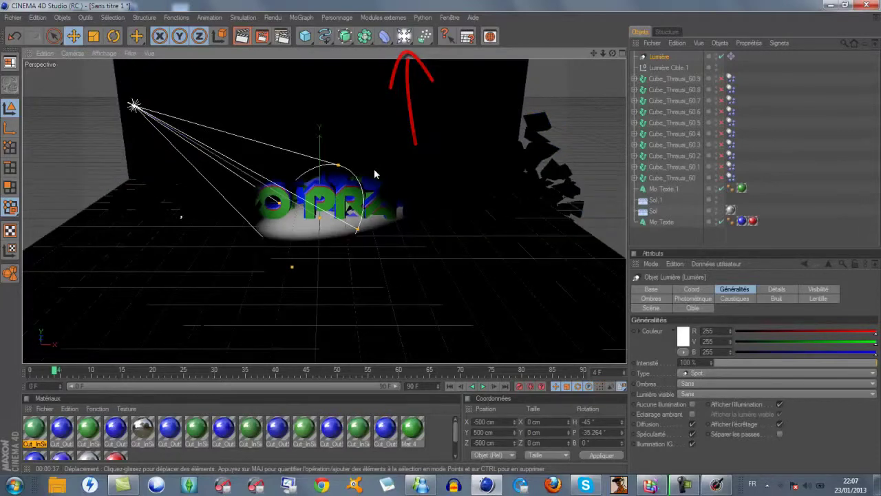
scroll(375, 174, down, 3)
drag(375, 174, 374, 174)
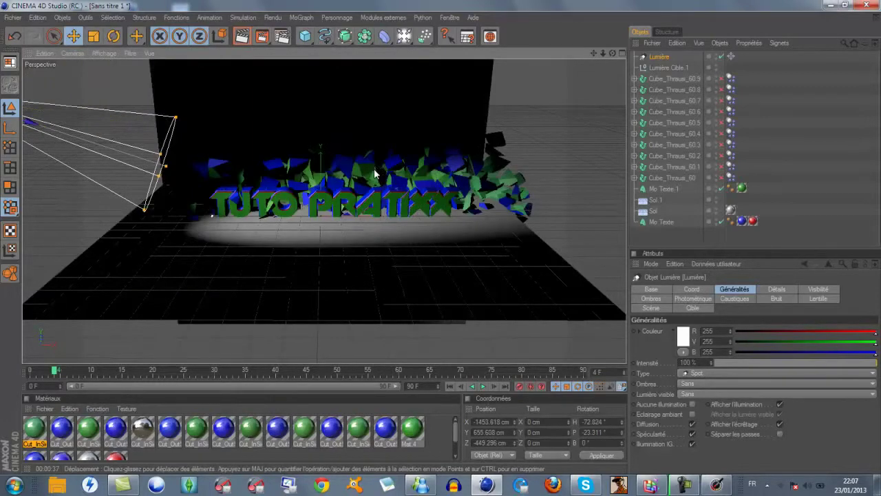
scroll(375, 175, down, 2)
scroll(375, 174, down, 2)
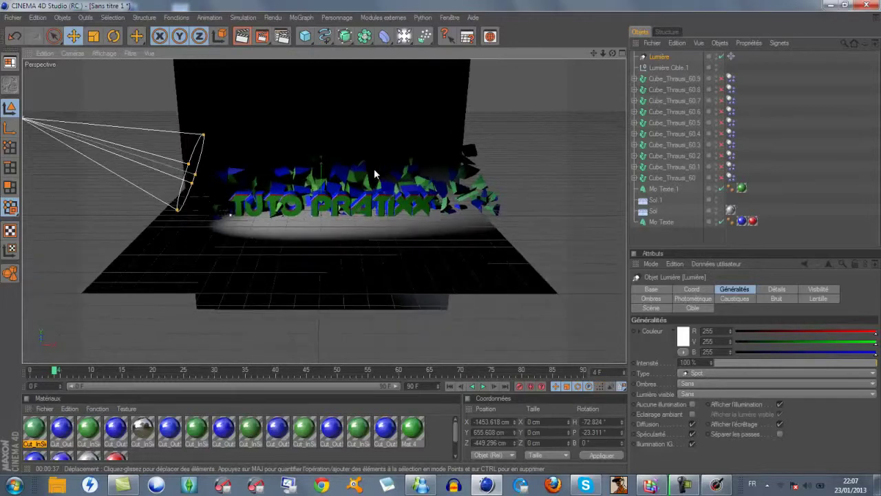
scroll(374, 174, up, 2)
scroll(375, 174, up, 1)
scroll(374, 174, down, 1)
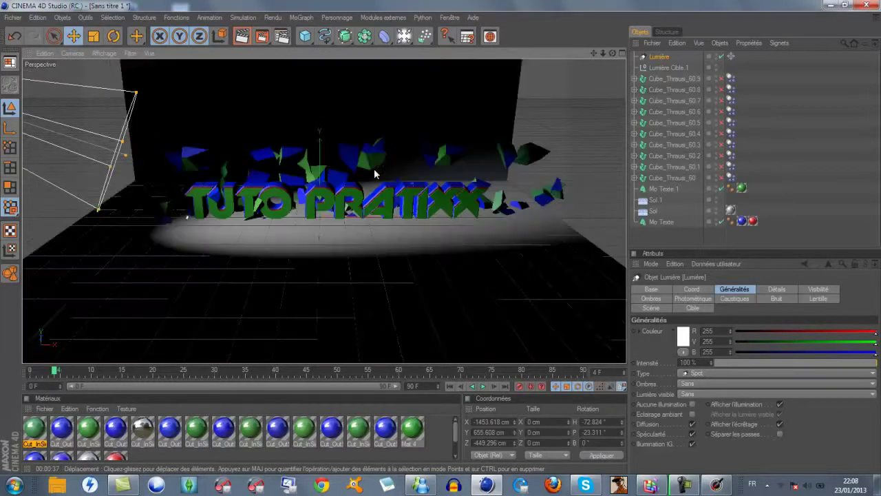
scroll(375, 174, up, 1)
scroll(375, 174, up, 1)
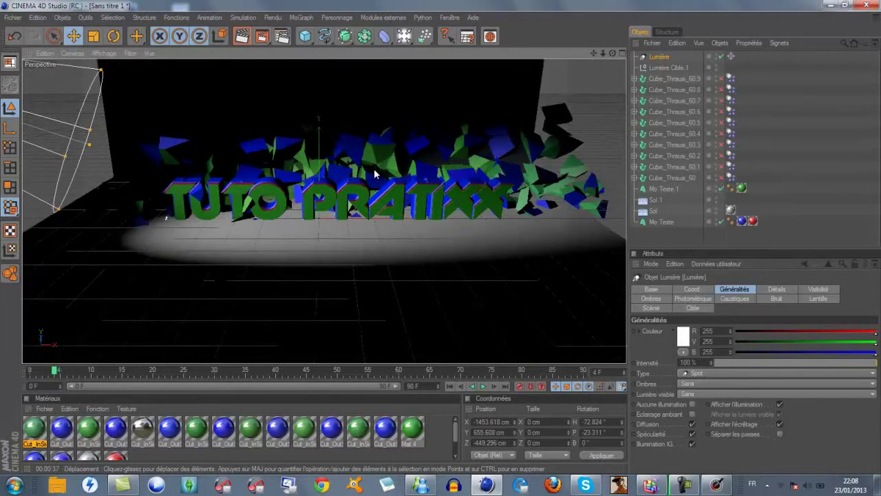
Render the perspective view with Shift+R to preview the spot light's pool and shadows
key(shift+r)
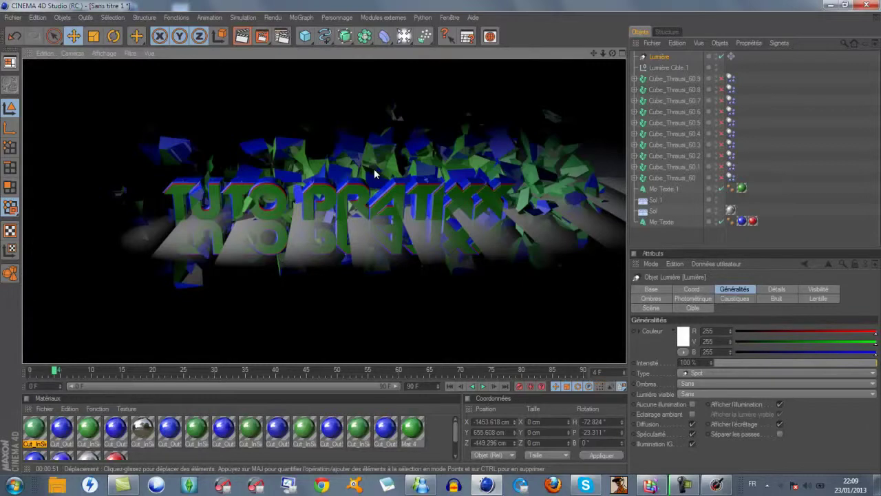
Reposition the spot light to X -1759, Y 755, Z -416 cm, angled H -76.682°, P -22.667°
click(375, 174)
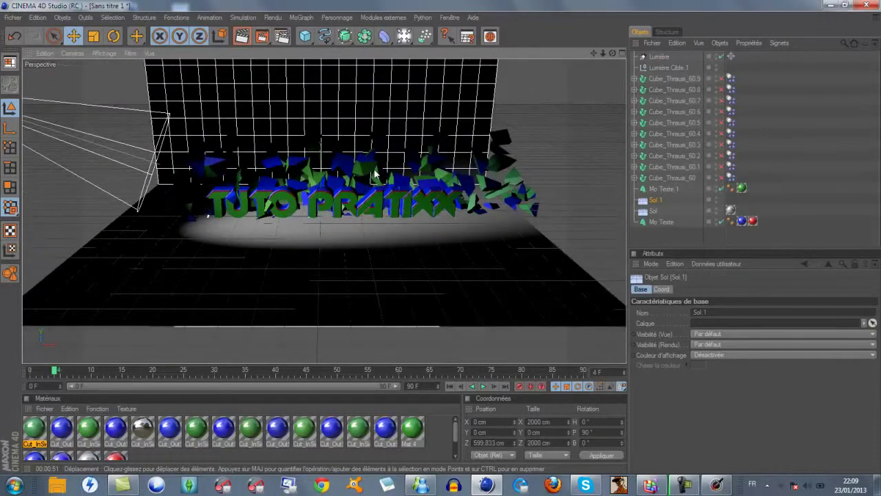
scroll(375, 174, down, 3)
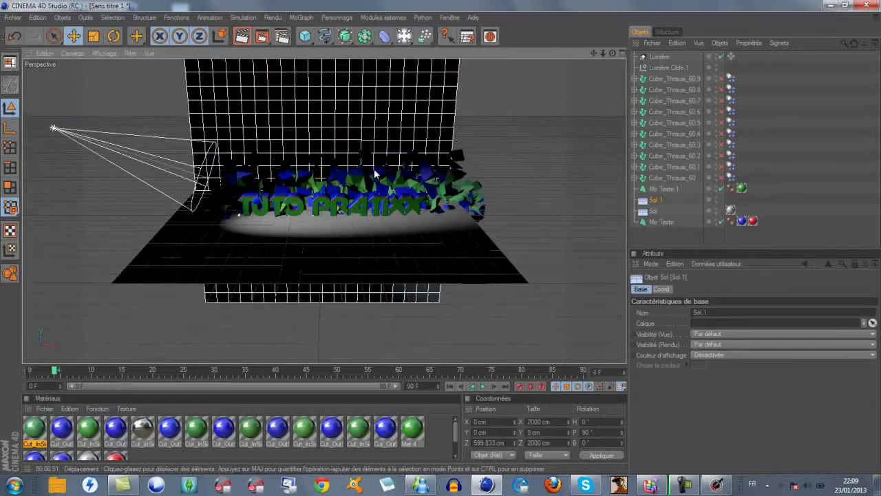
click(376, 174)
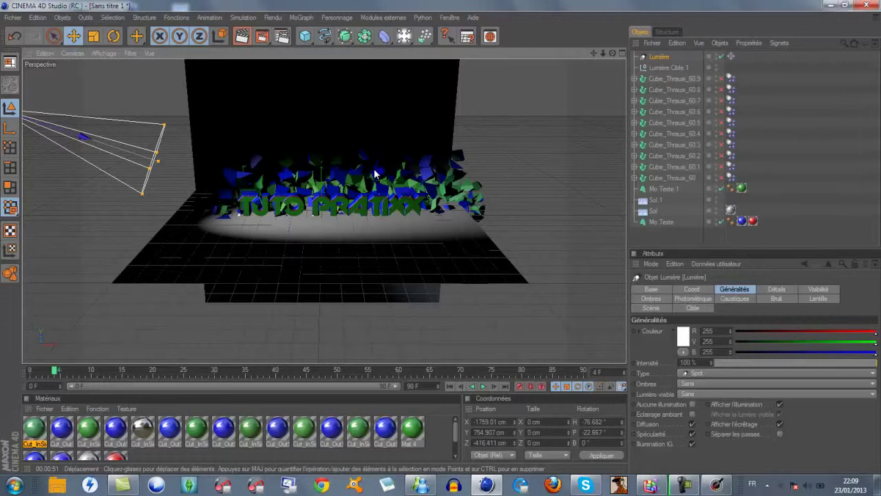
scroll(375, 175, down, 2)
scroll(376, 174, down, 2)
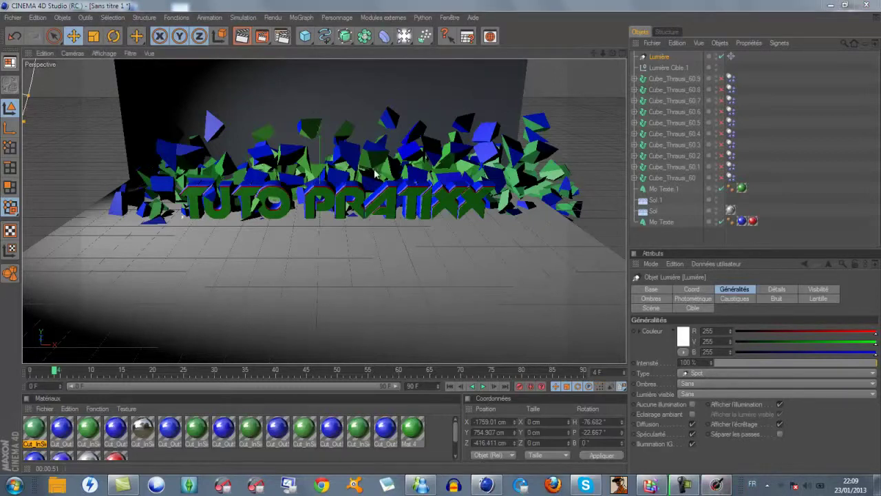
Enable JPEG file saving and set anti-aliasing to Au mieux with the Image fixe filter
key(ctrl+b)
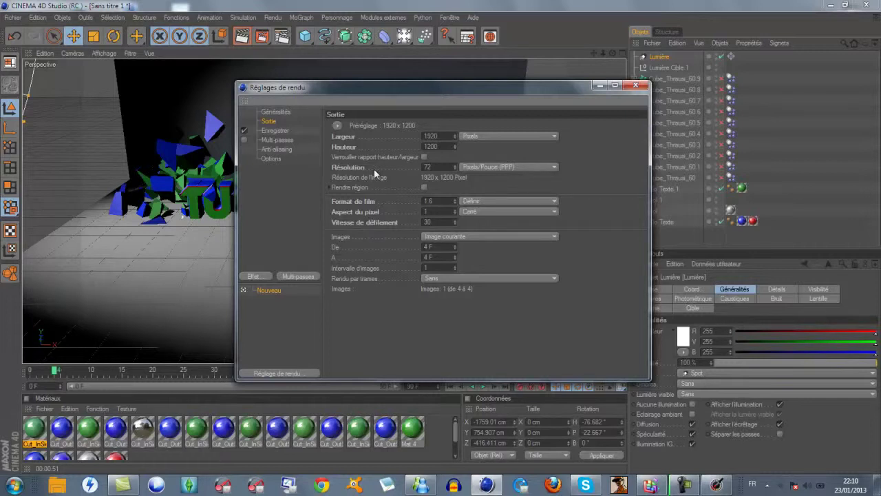
key(Down)
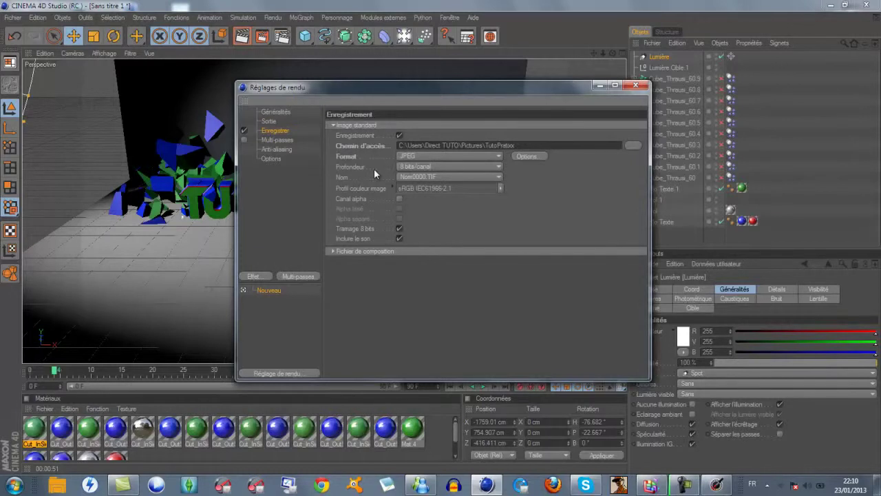
key(Down)
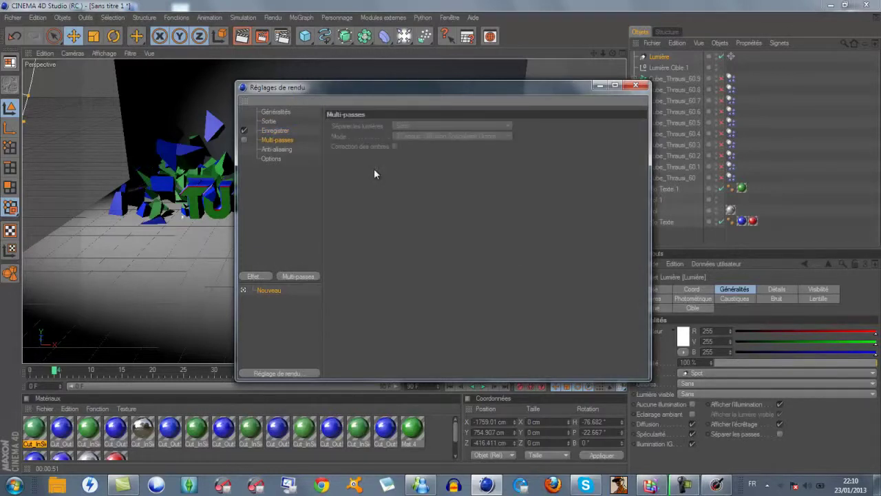
key(Down)
key(alt+Down)
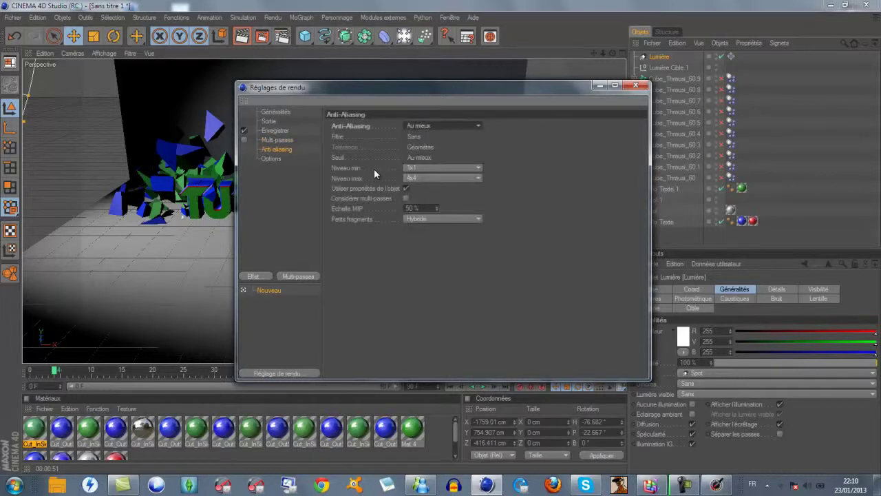
key(Return)
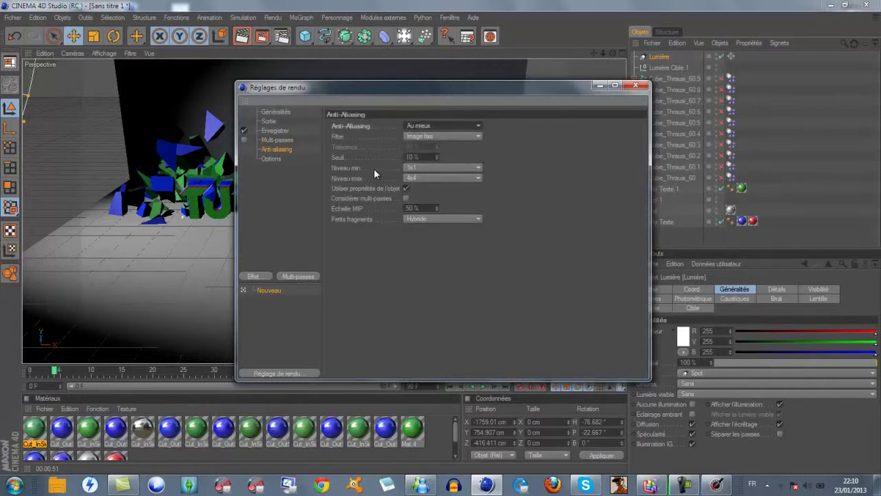
key(Tab)
key(alt+Down)
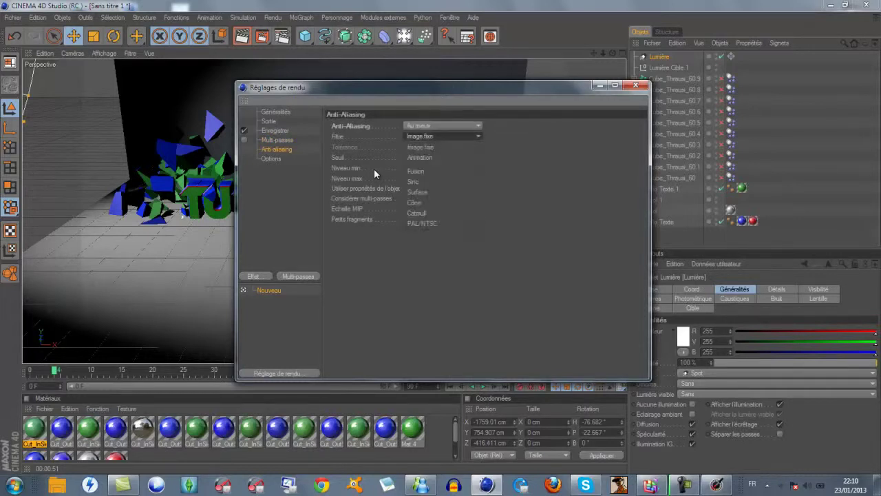
key(Return)
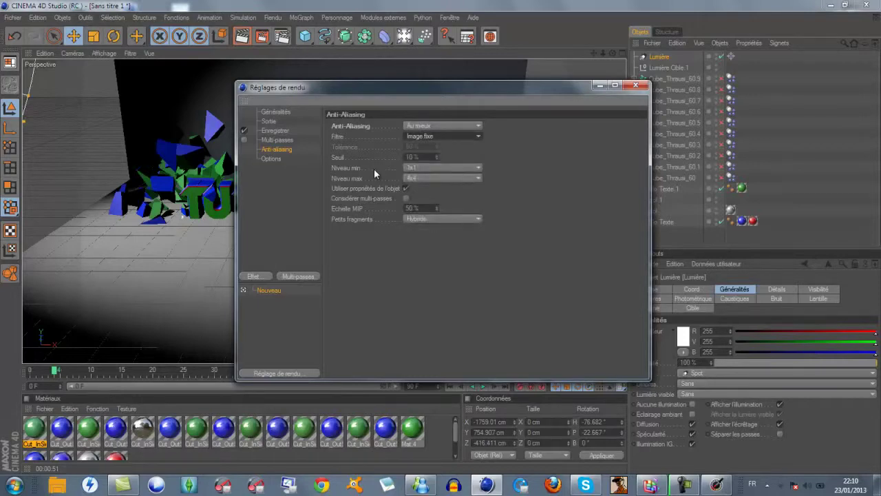
key(Escape)
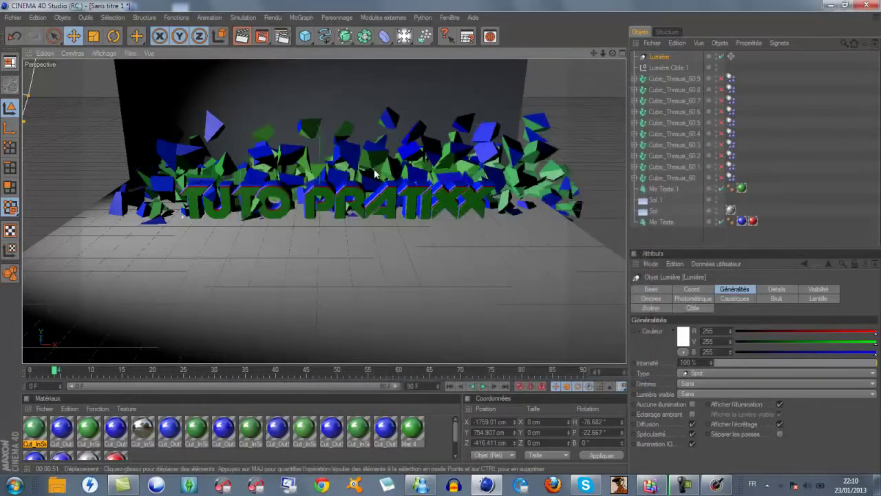
Reopen the render settings to verify the changes, then close them
key(ctrl+b)
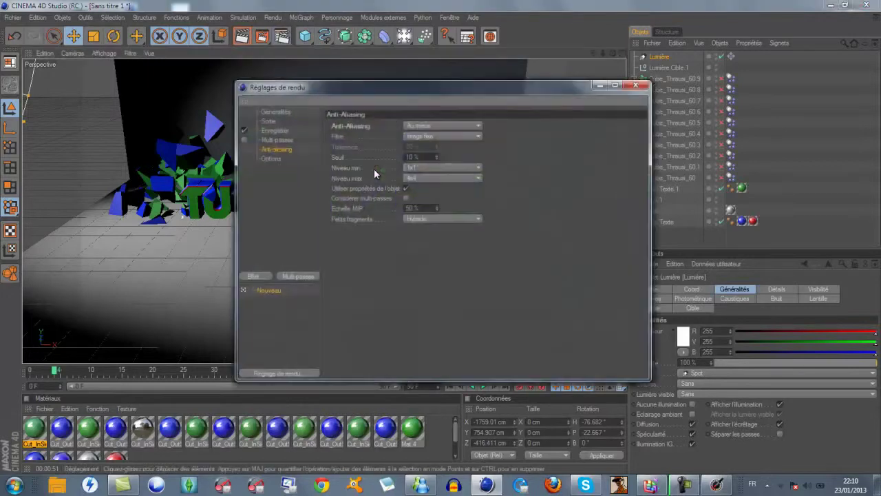
key(Up)
key(Up)
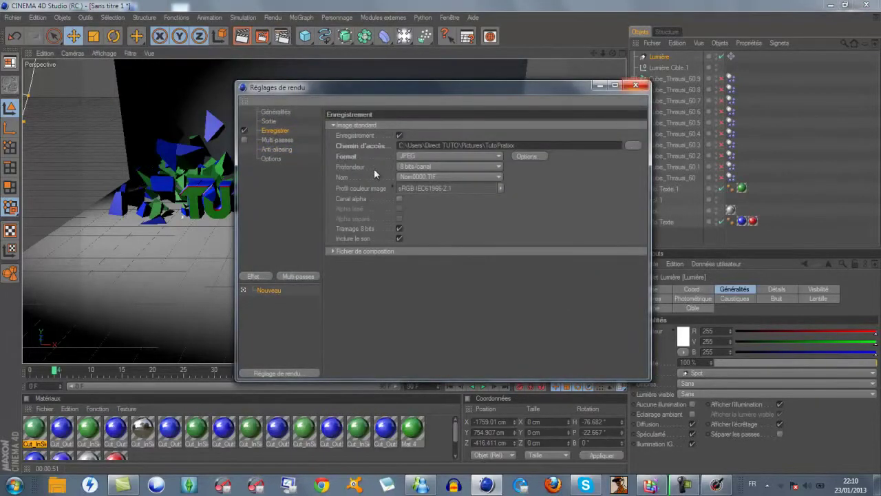
key(alt+F4)
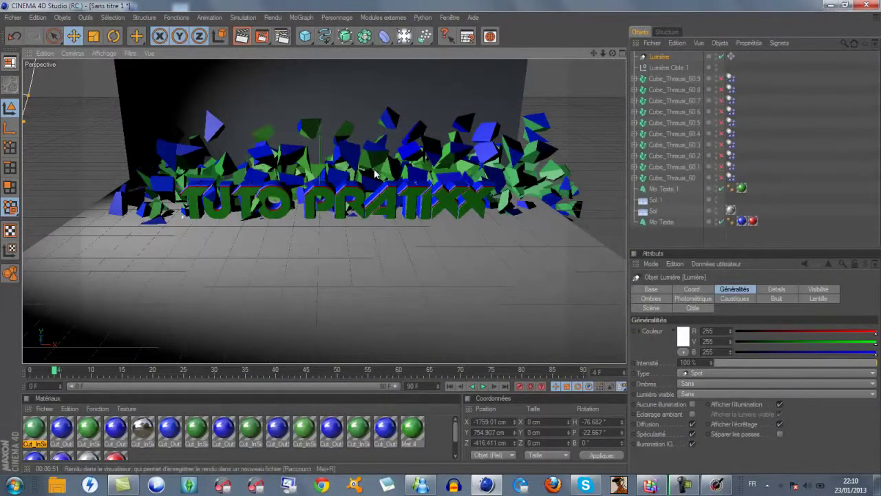
Render TutoPratixx0004.jpg at 1920x1200 to the Picture Viewer, then quit Cinema 4D
key(shift+r)
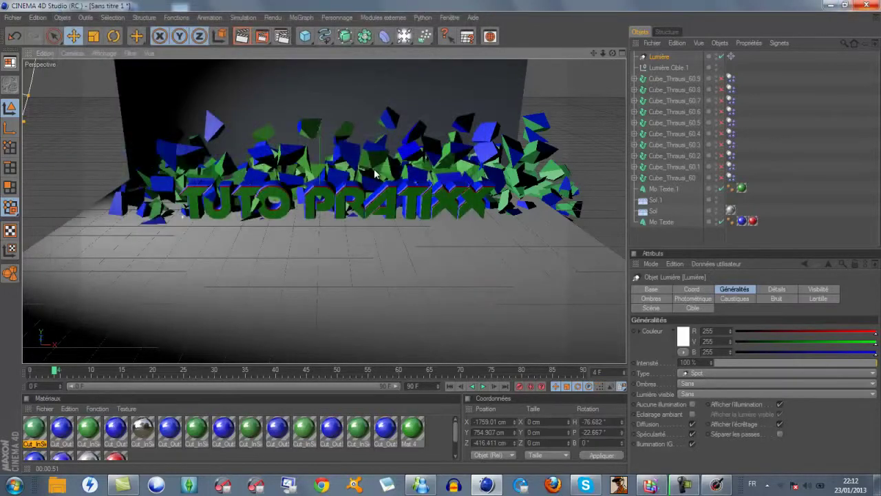
key(alt+F4)
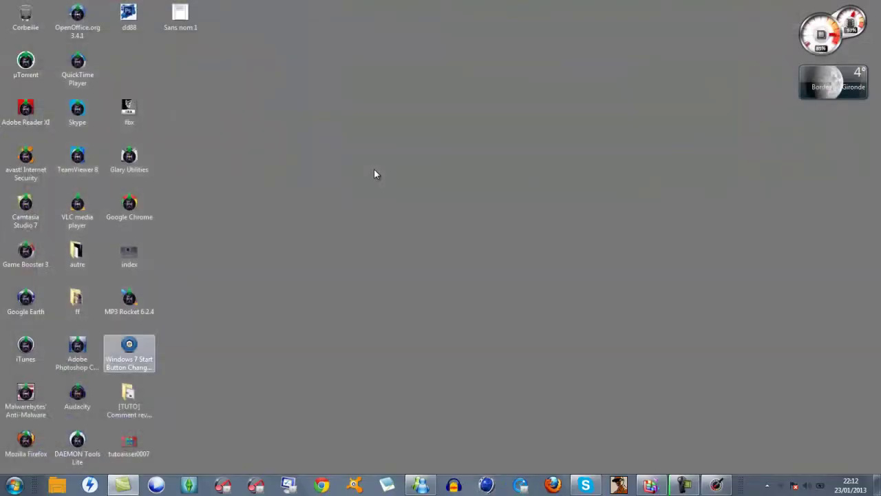
Open Ordinateur from the Start menu and go to the Images library containing TutoPratixx0004
key(super)
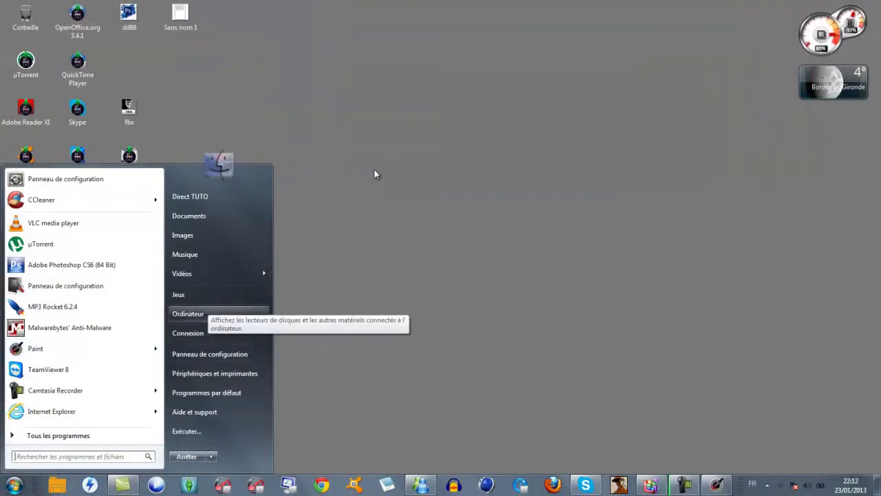
key(Escape)
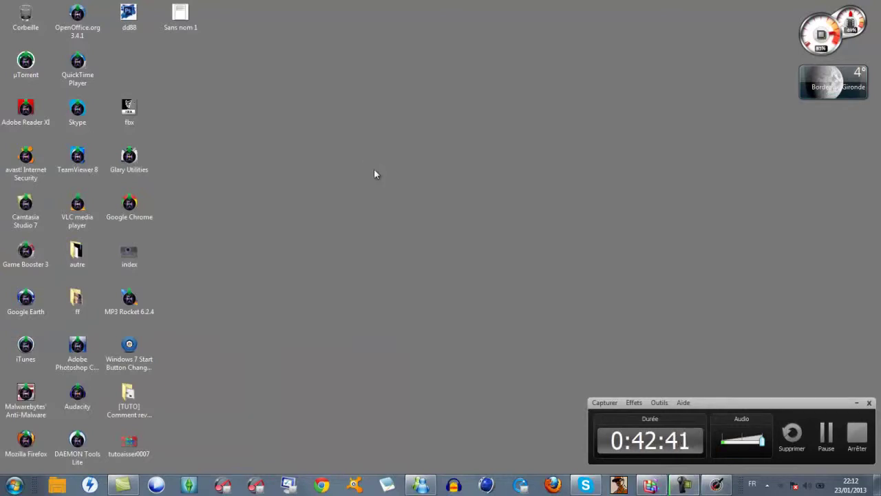
key(super)
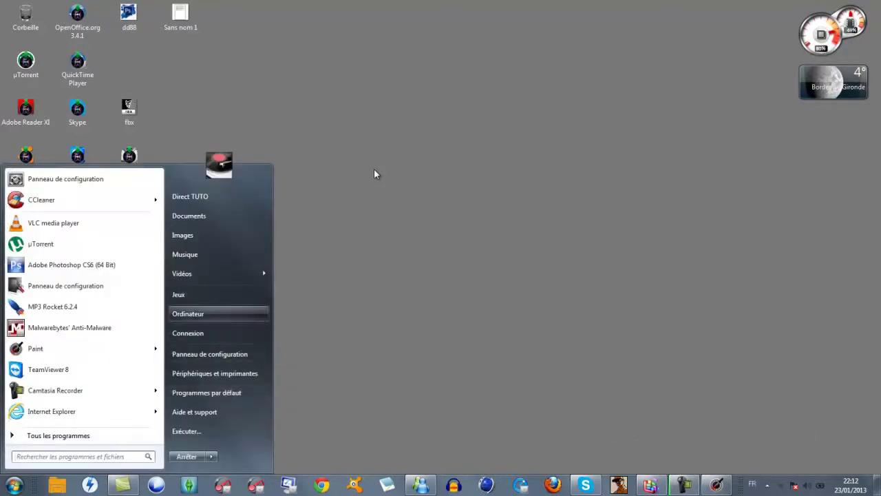
key(Down)
key(Up)
key(Escape)
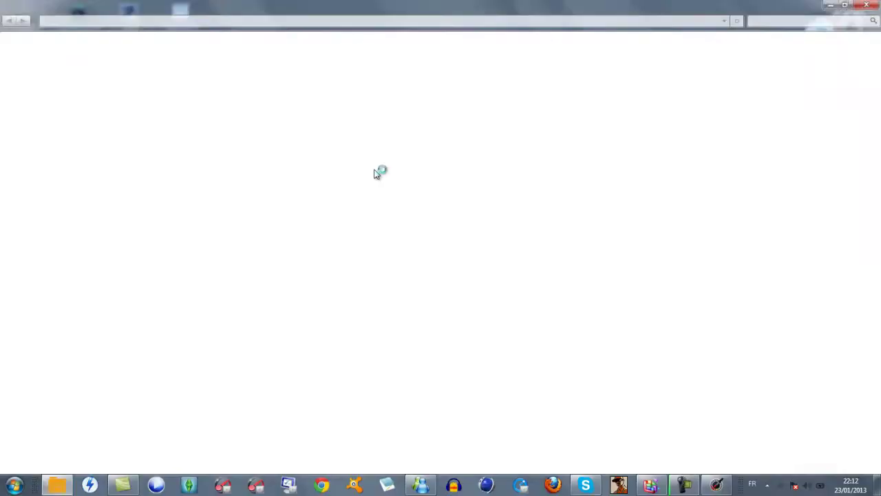
key(Up)
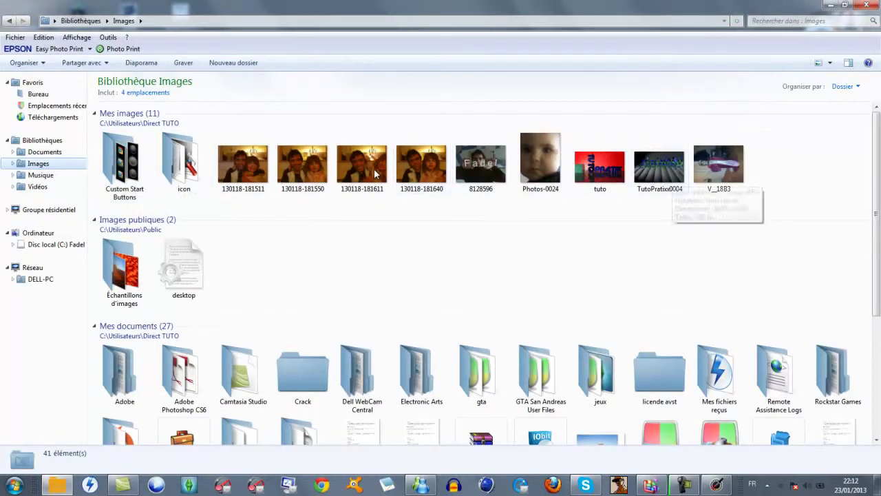
Set TutoPratixx0004 as the desktop background and close the Explorer window
key(Tab)
key(shift+F10)
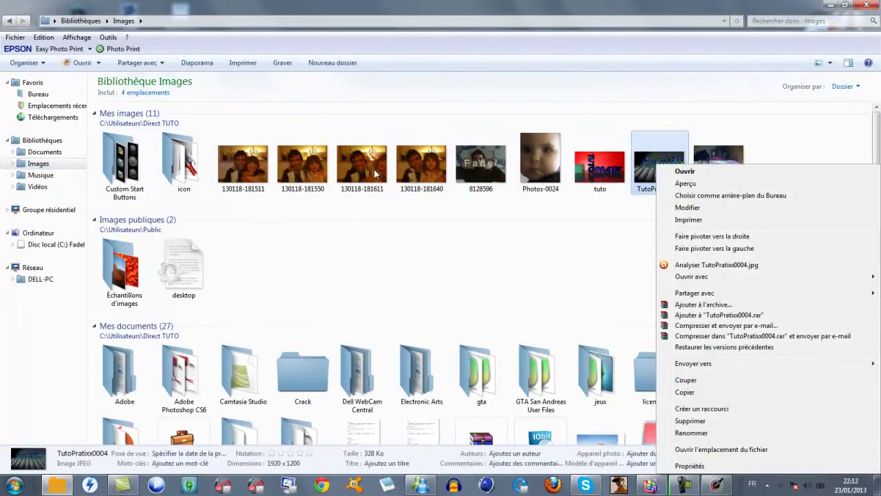
key(Escape)
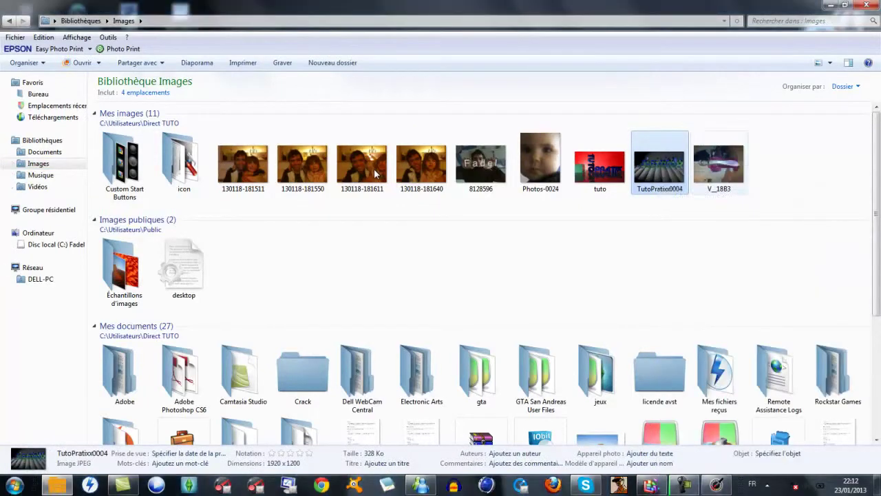
key(super+d)
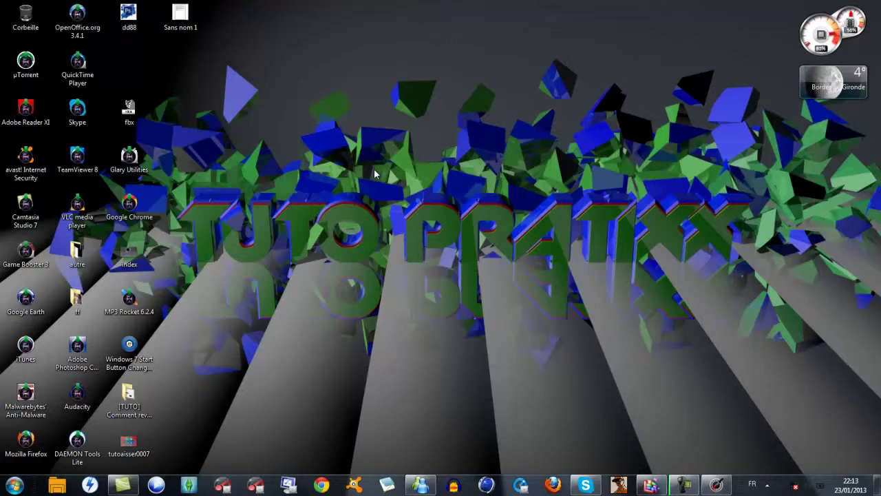
mouse_move(168, 187)
mouse_down()
mouse_move(245, 256)
mouse_move(406, 265)
mouse_up()
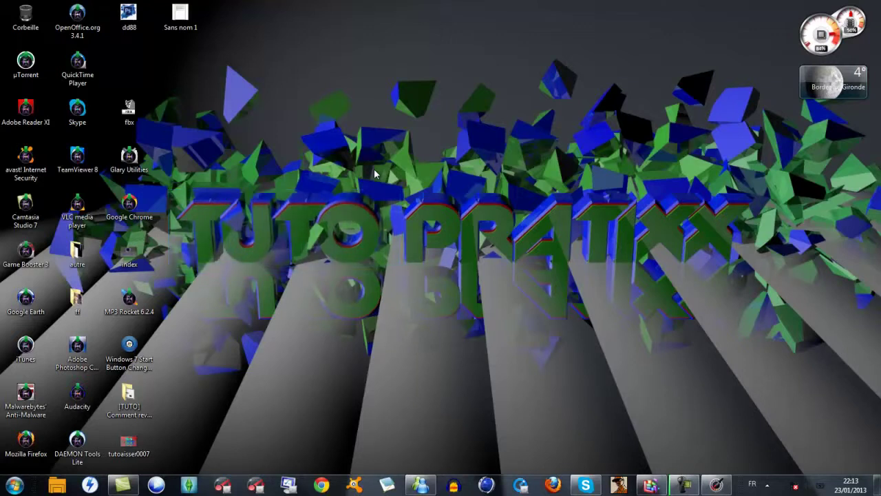